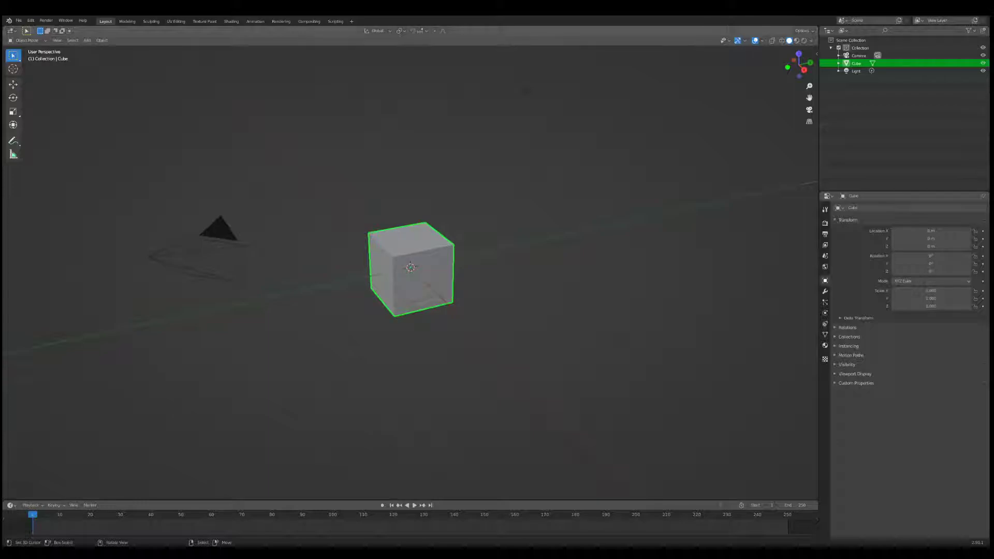
- Delete the default light and camera from the scene
middle_drag(362, 199, 468, 236)
click(424, 148)
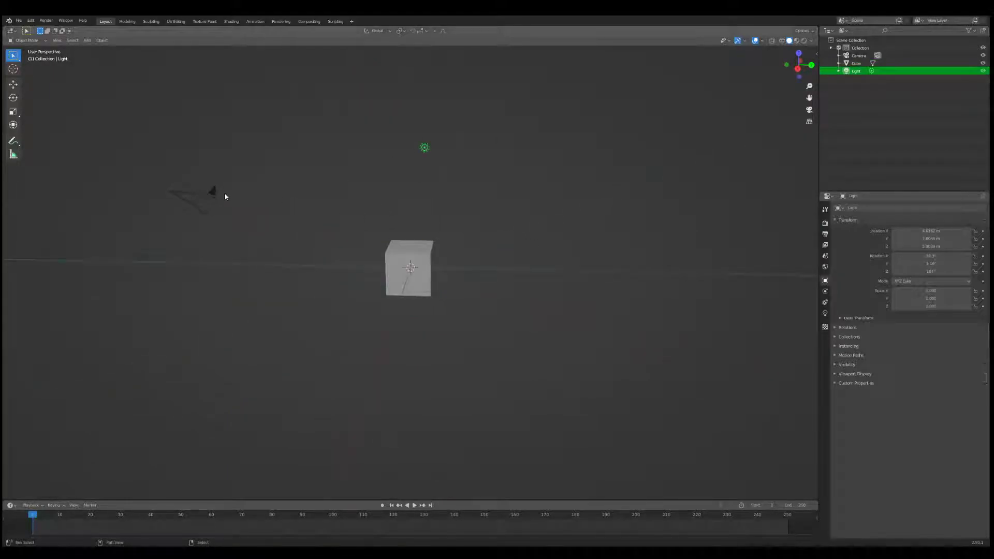
shift+click(220, 194)
middle_drag(354, 192, 362, 224)
key(Delete)
- Show the cube from the top orthographic view in wireframe shading
key(KP_7)
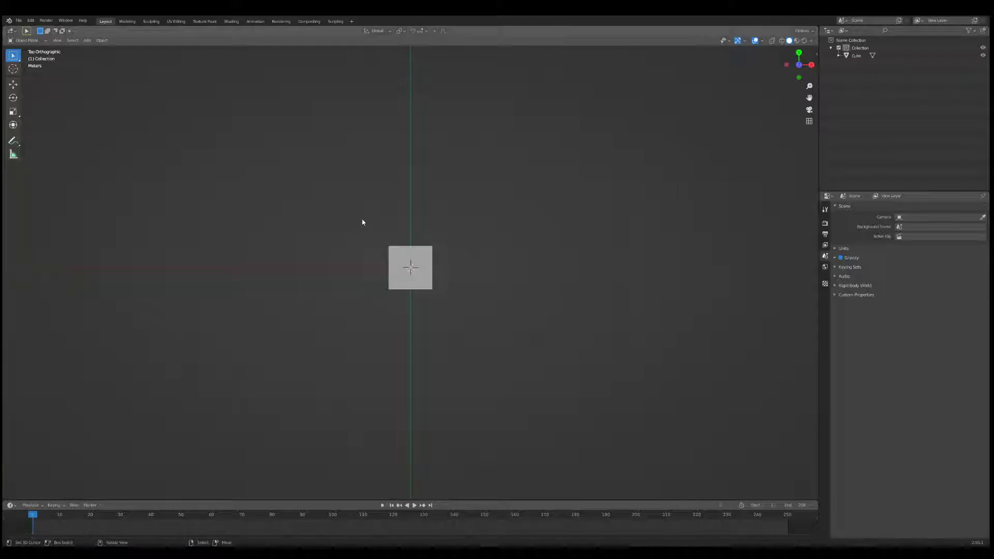
scroll(436, 215, up, 1)
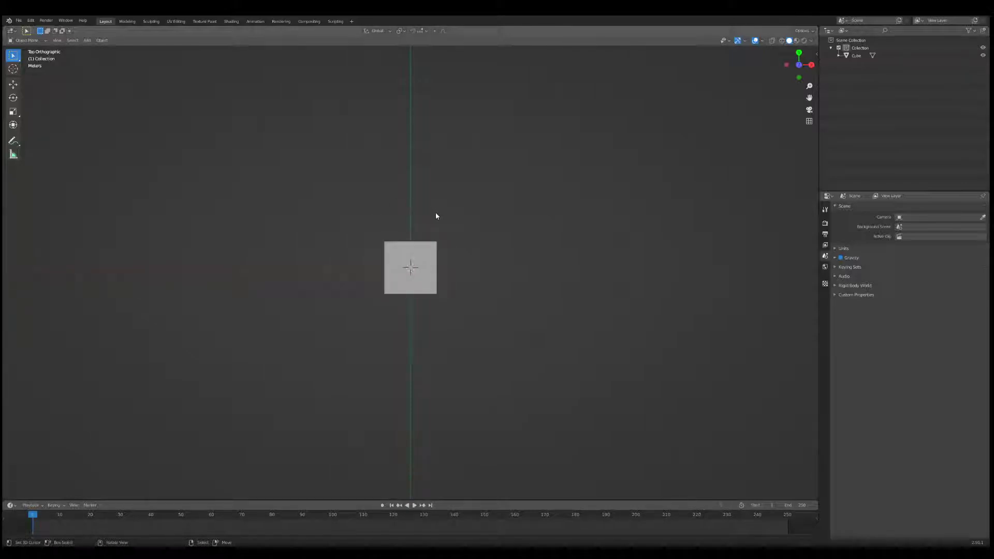
scroll(435, 216, up, 1)
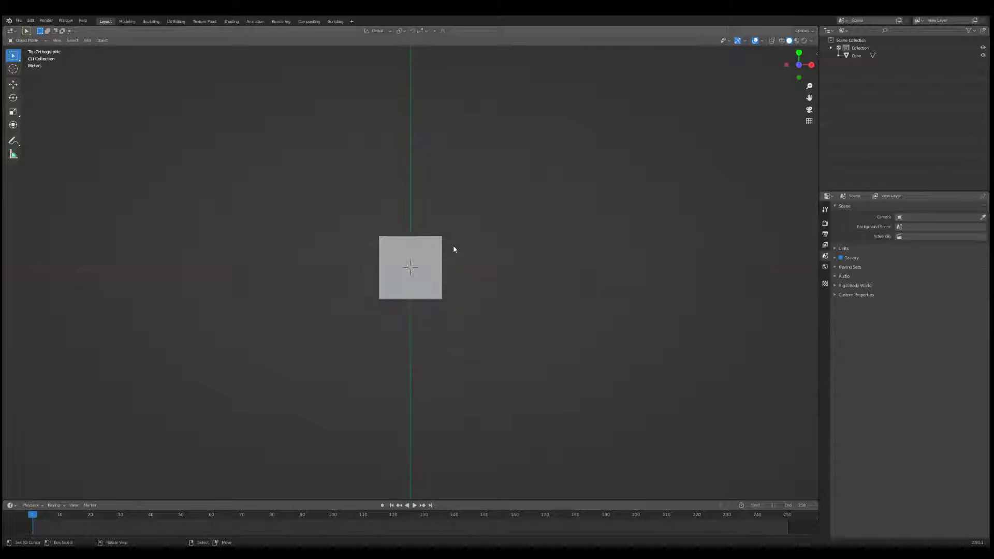
click(419, 265)
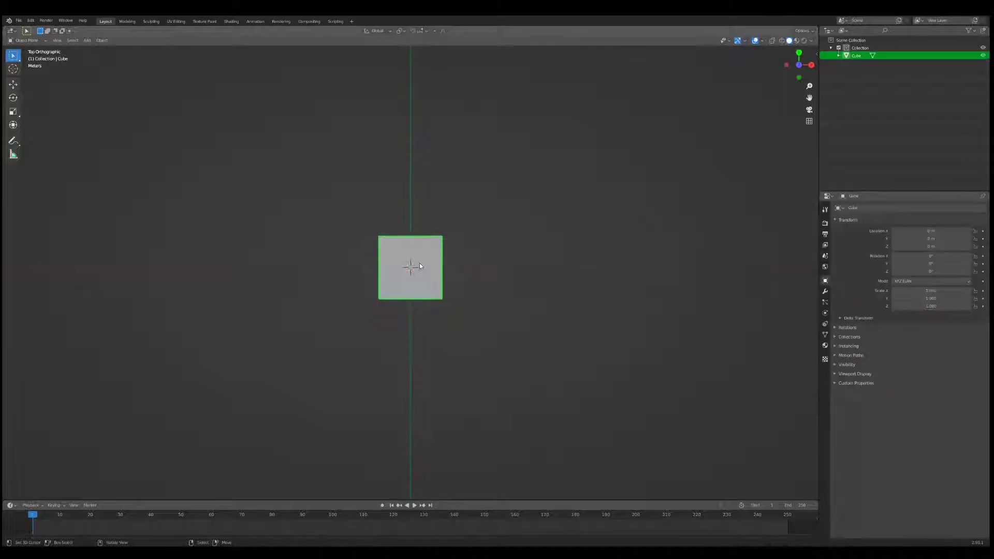
click(781, 40)
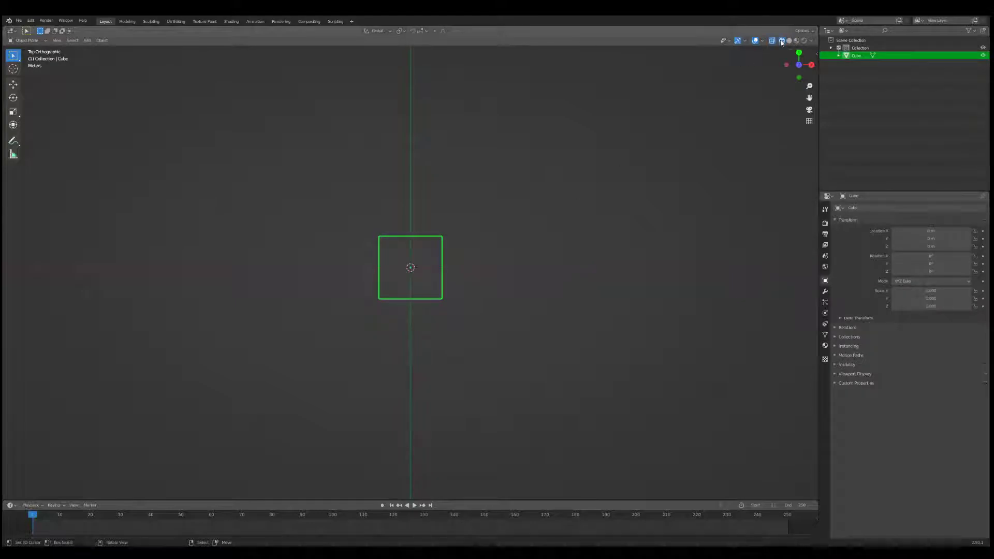
click(656, 133)
scroll(446, 259, up, 3)
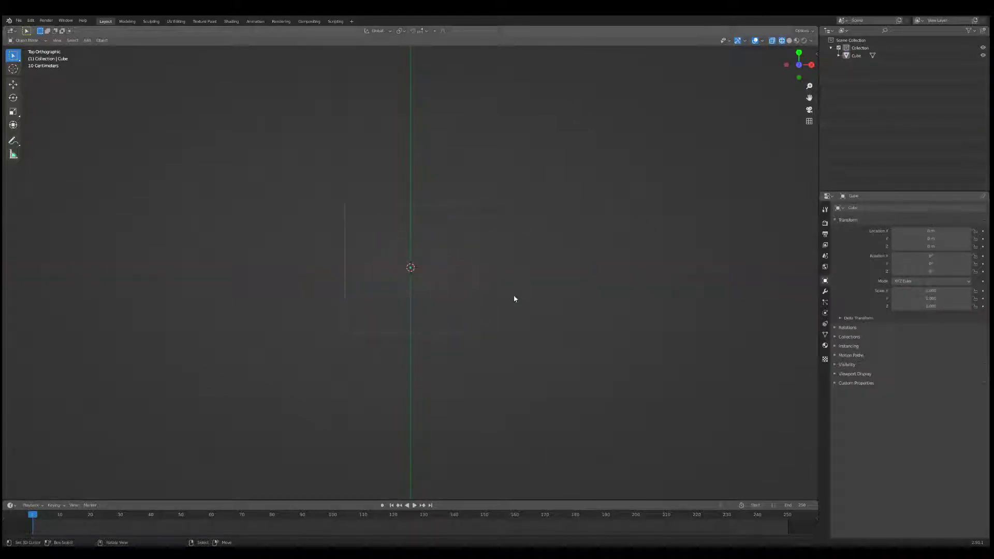
- Set the cube's viewport display color to red
click(444, 204)
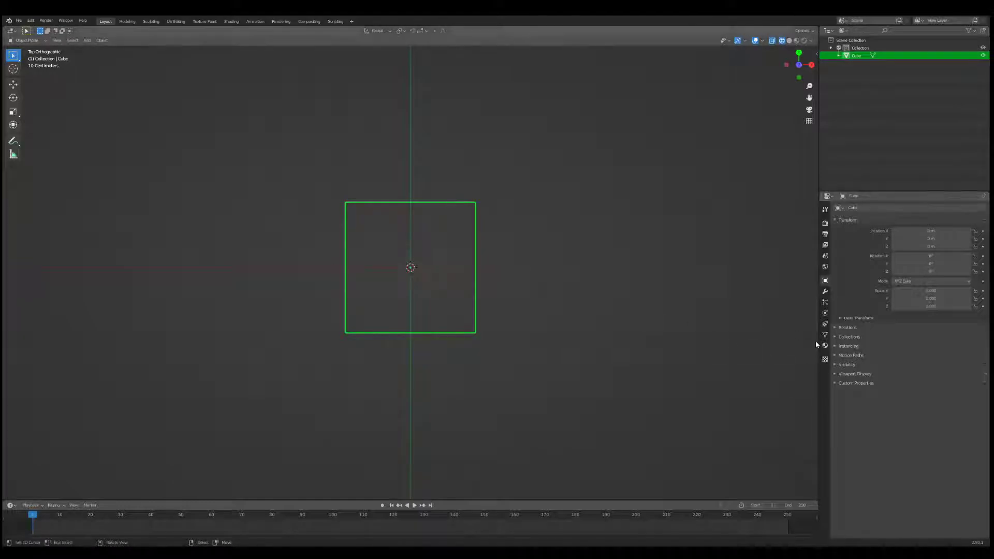
click(855, 373)
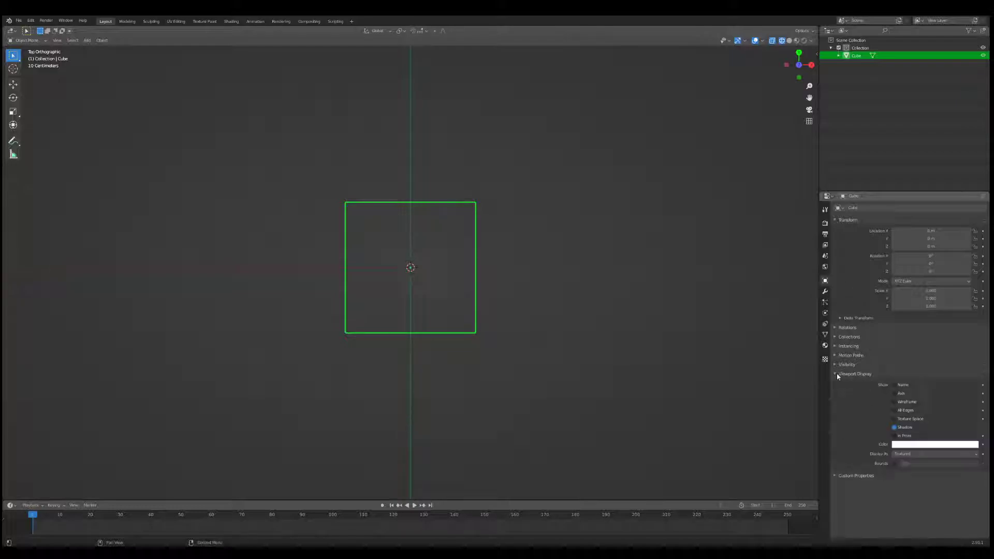
click(898, 446)
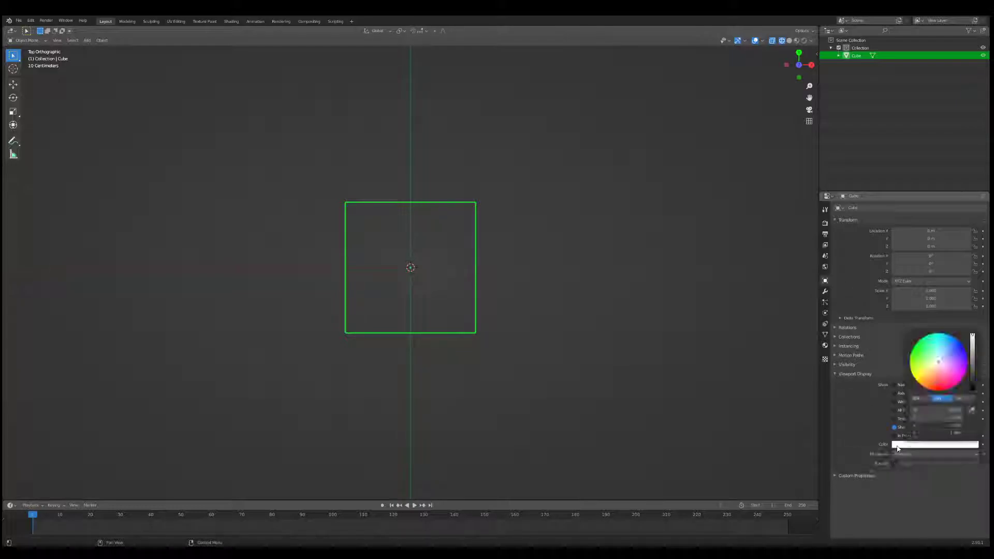
click(940, 384)
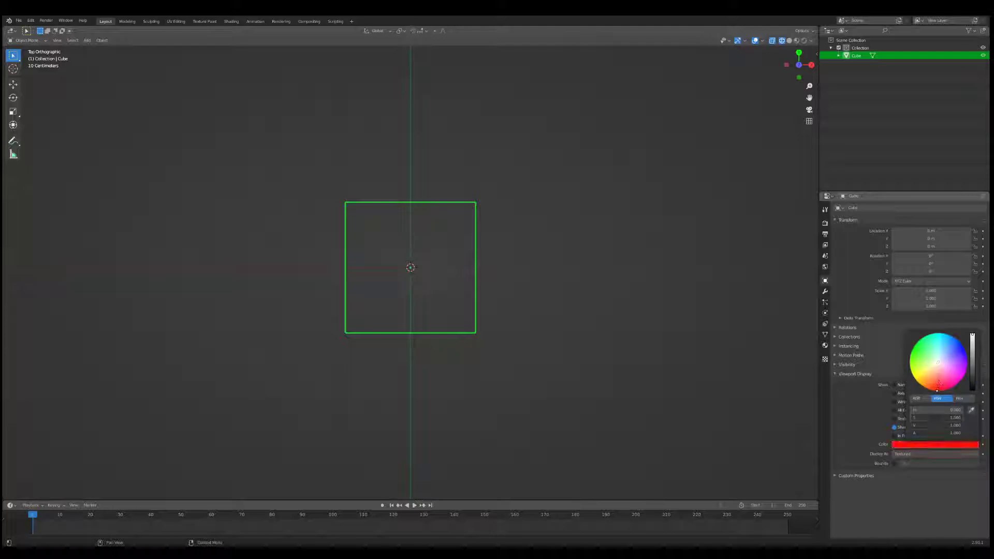
click(528, 314)
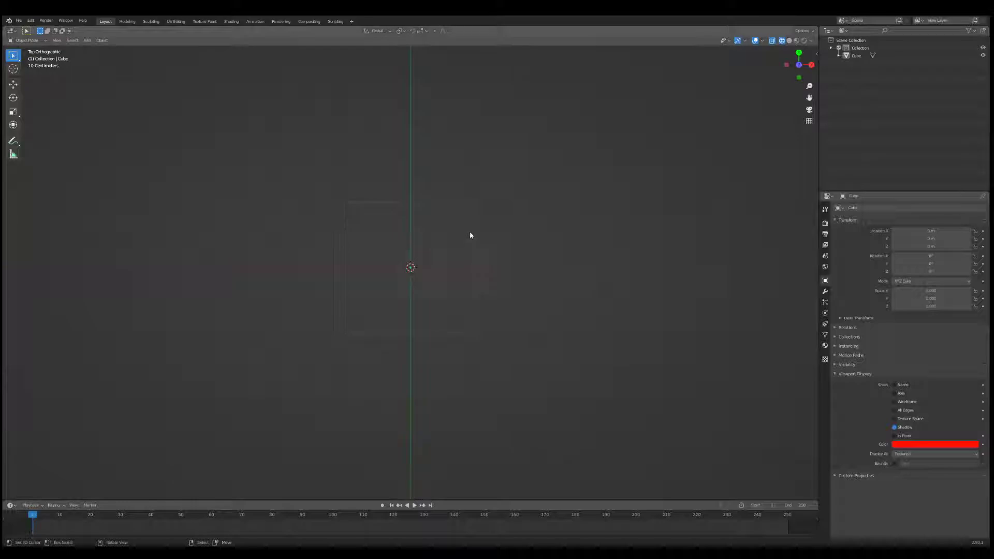
- Set the wireframe shading color mode to Object
click(811, 41)
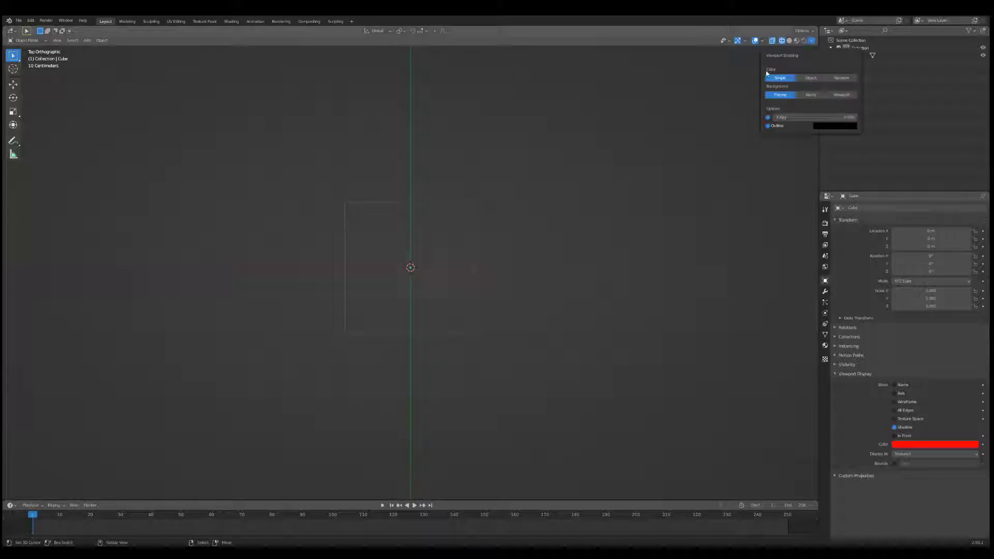
click(782, 41)
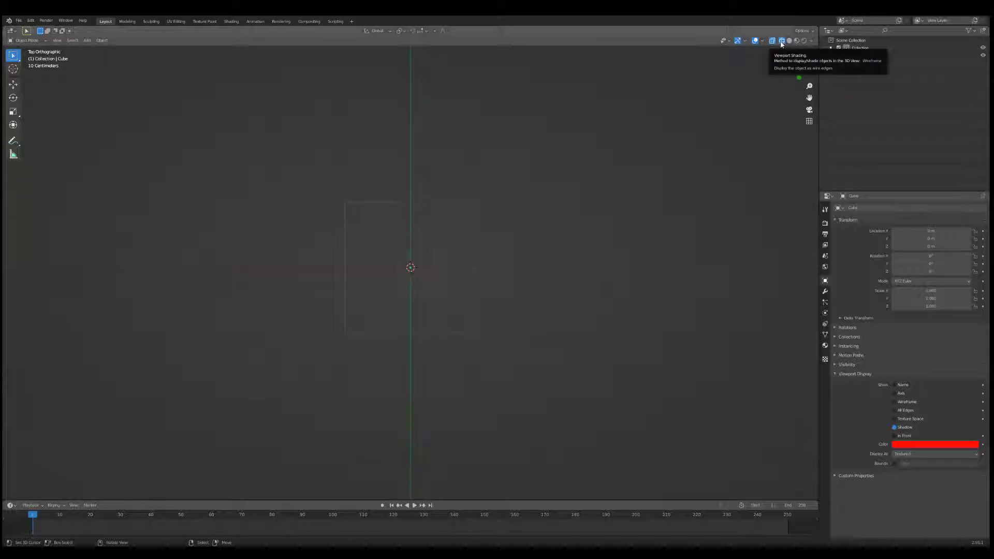
click(811, 40)
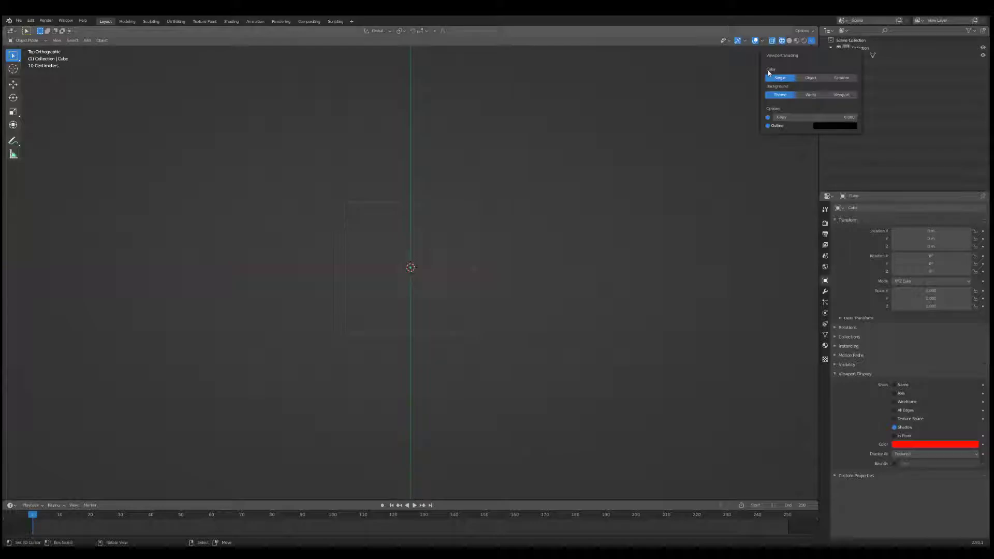
click(810, 78)
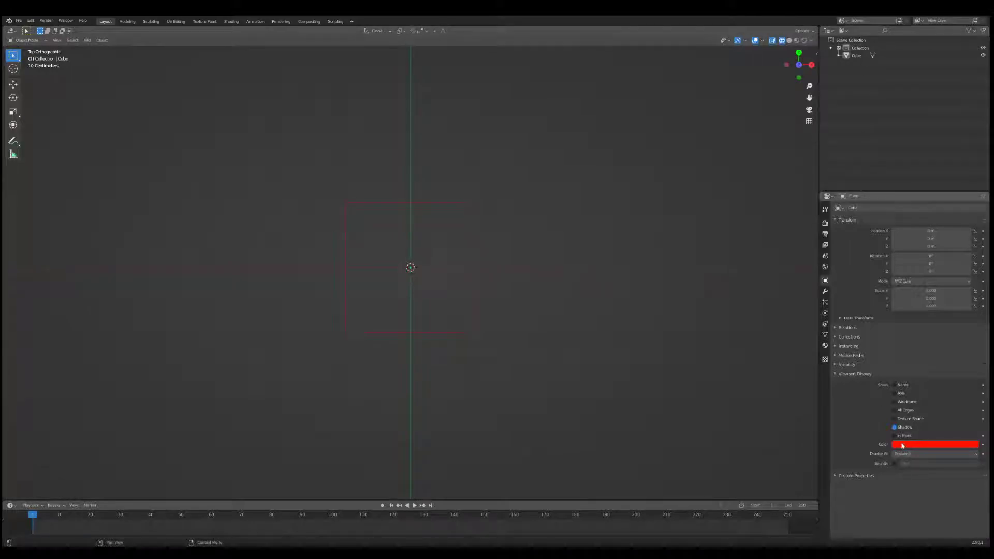
click(895, 411)
click(475, 231)
key(g)
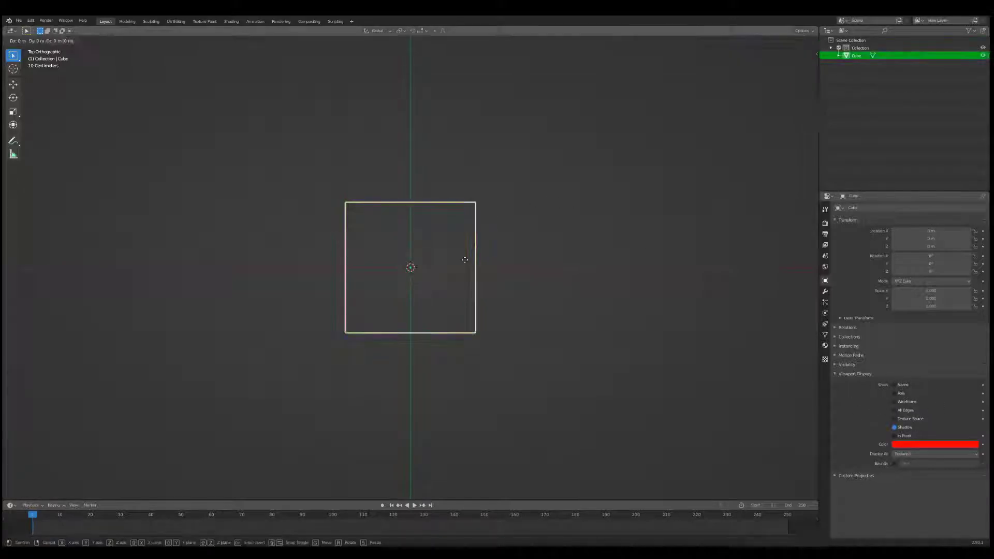
key(x)
right_click(743, 279)
- Duplicate the red cube and move the copy about 2.2 m along the positive X axis
scroll(437, 279, down, 5)
scroll(448, 279, up, 3)
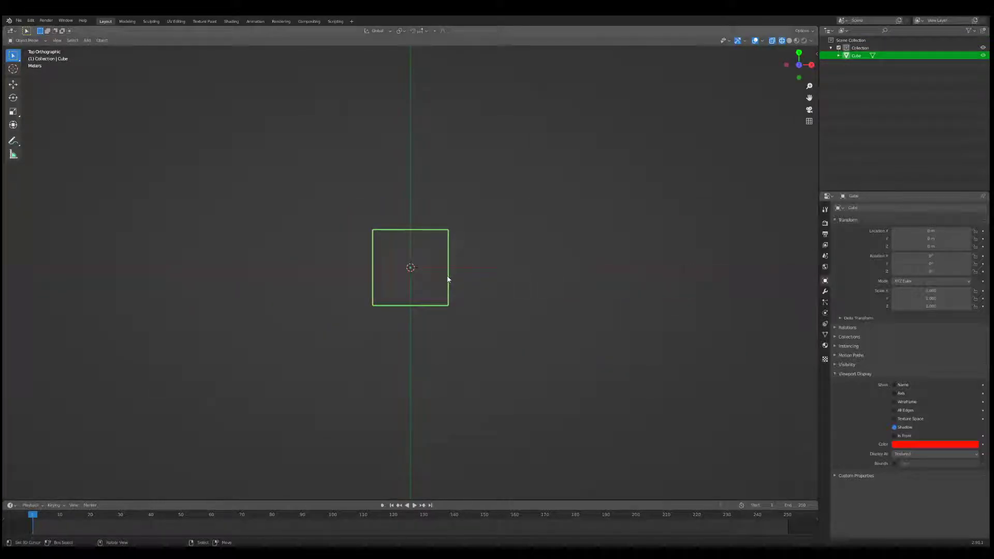
key(shift+d)
right_click(448, 279)
key(g)
key(x)
click(532, 279)
scroll(585, 291, up, 3)
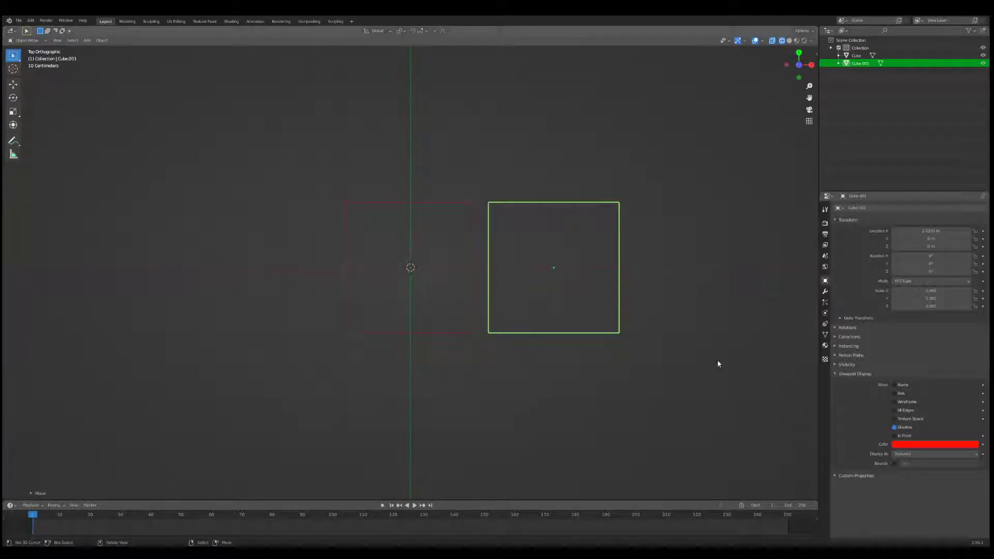
- Set the duplicated cube's viewport display color to green
click(931, 444)
click(917, 342)
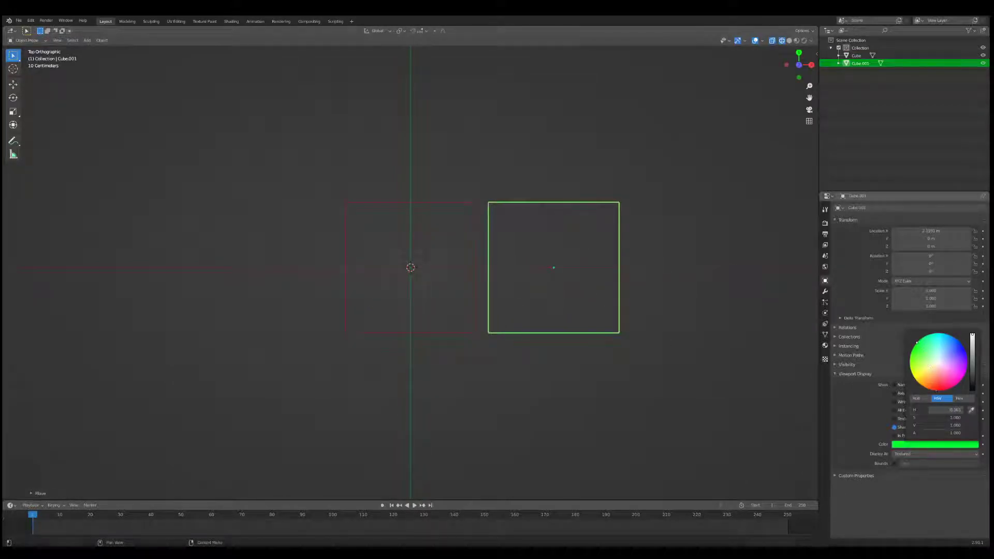
drag(933, 410, 930, 410)
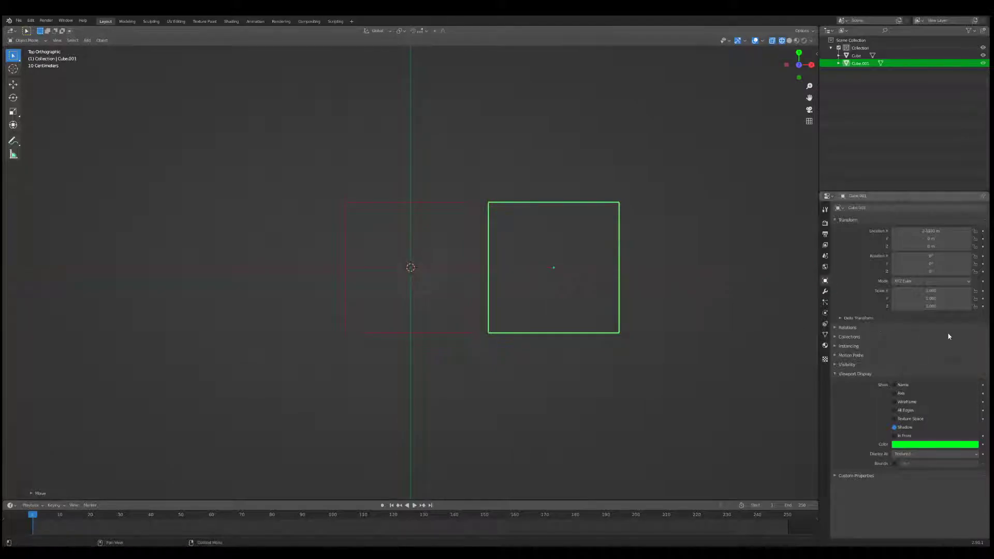
- Set the duplicated cube's viewport display color to blue and deselect it
click(955, 445)
drag(955, 340, 964, 345)
key(alt+a)
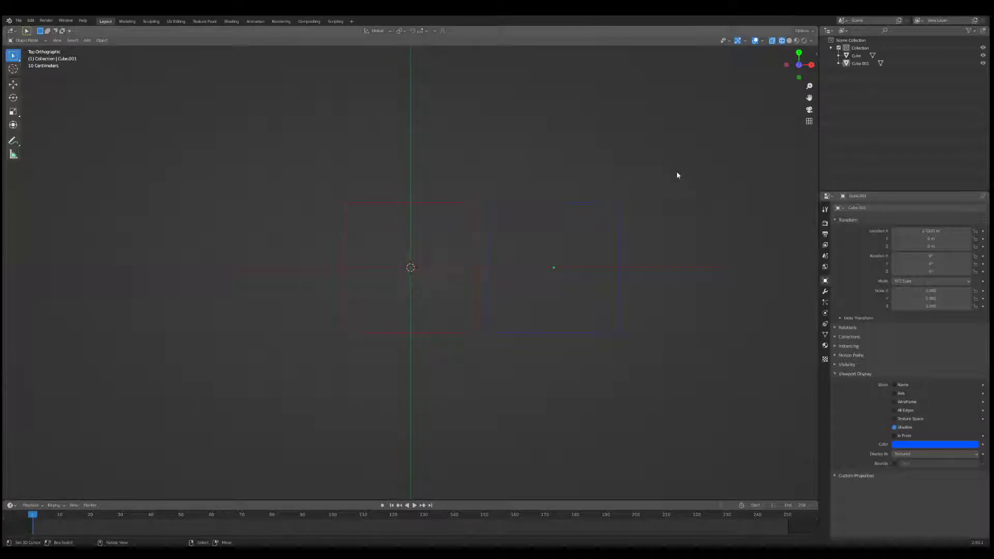
click(614, 205)
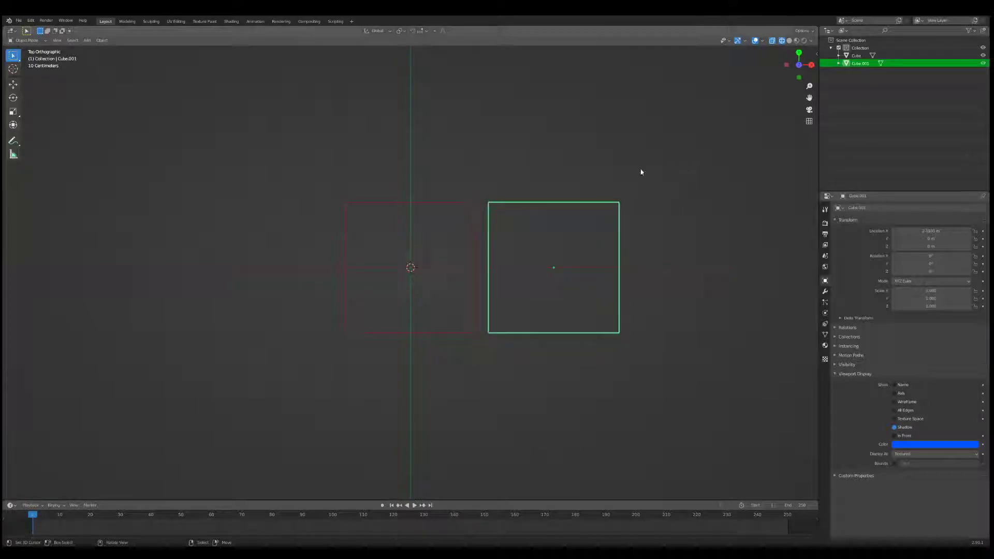
key(r)
key(x)
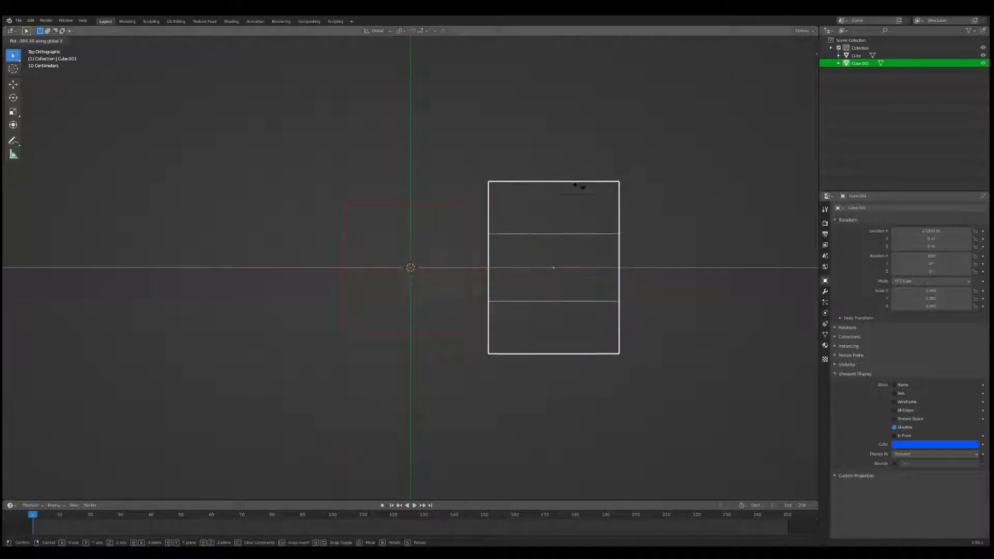
right_click(652, 232)
key(alt+a)
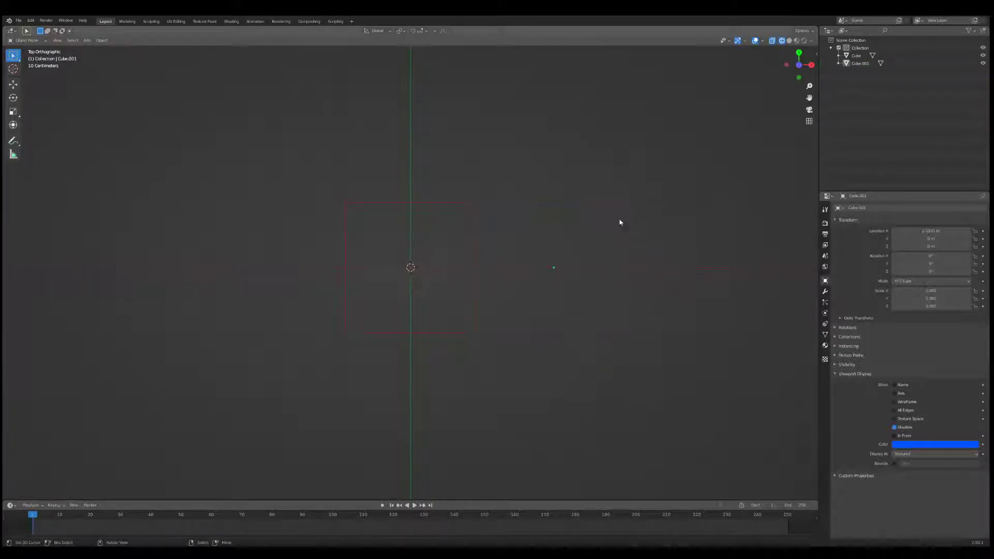
- Move the blue cube along the X axis to about -8 m, on the opposite side of the red cube
click(468, 204)
click(585, 207)
scroll(488, 216, down, 3)
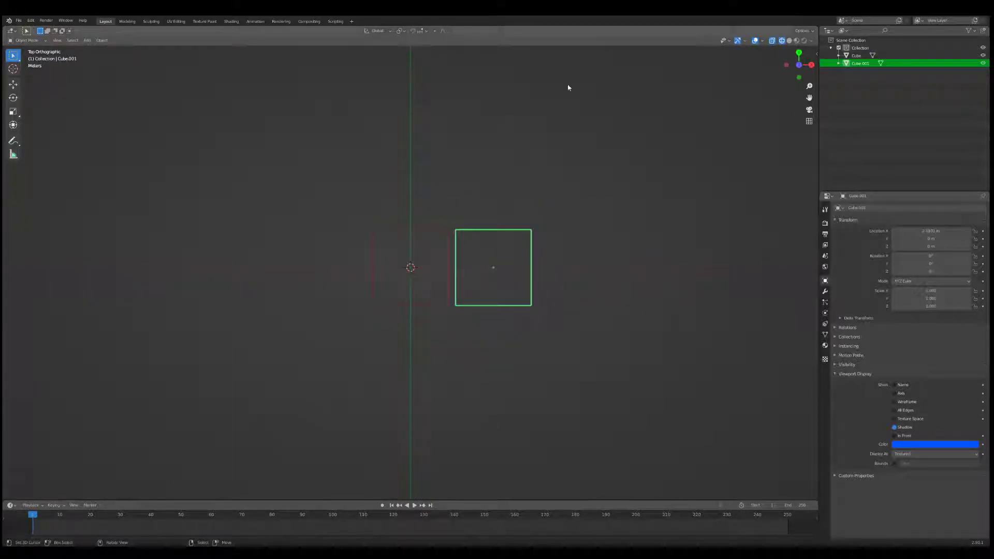
scroll(548, 295, down, 3)
key(g)
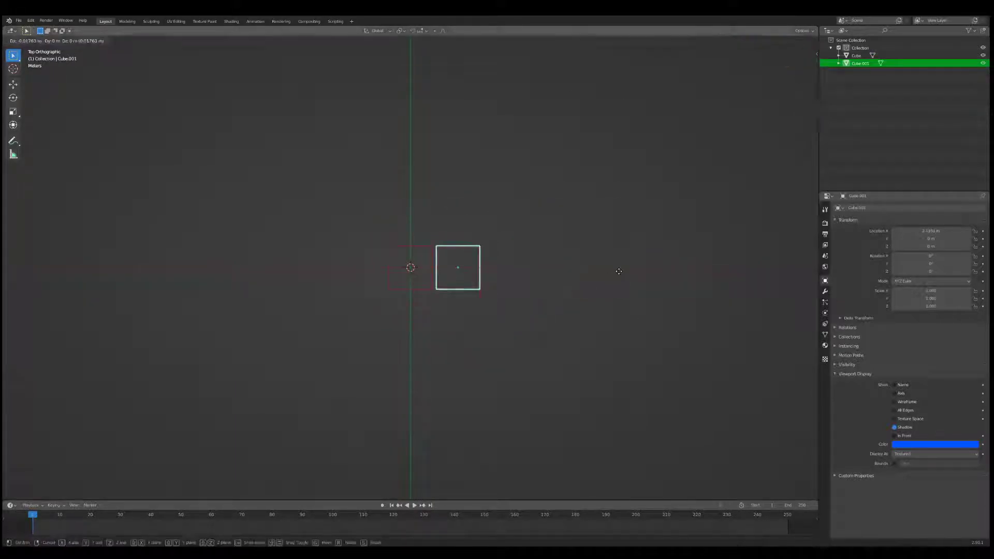
key(x)
click(342, 268)
key(alt+a)
scroll(390, 267, up, 2)
shift+middle_drag(401, 263, 471, 275)
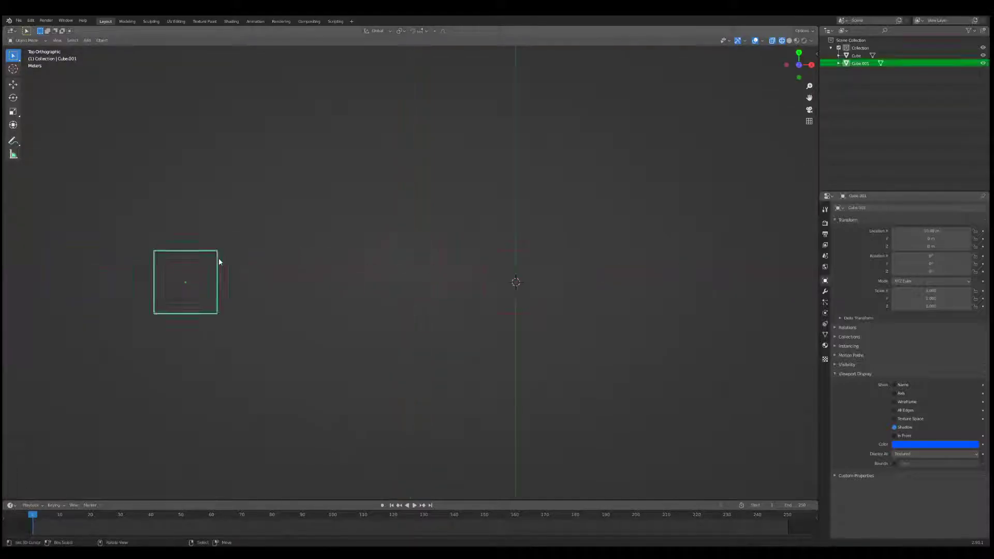
key(g)
click(297, 260)
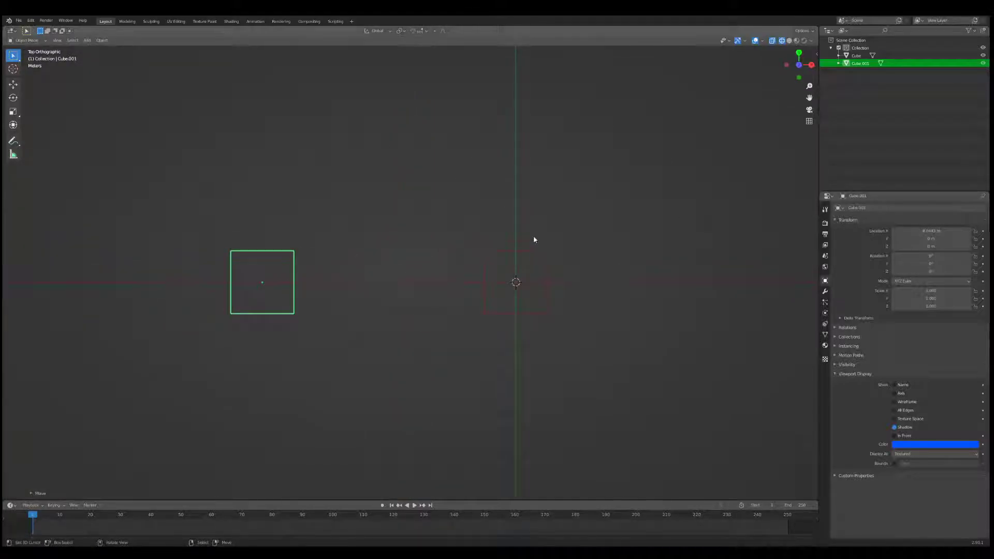
- Darken the world's surface background color to black
click(825, 267)
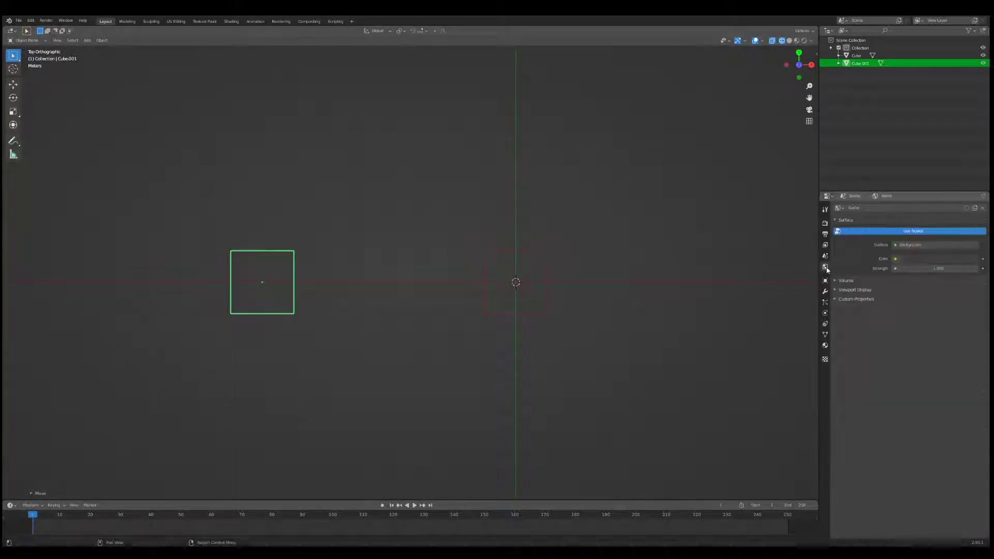
click(914, 259)
drag(974, 192, 974, 200)
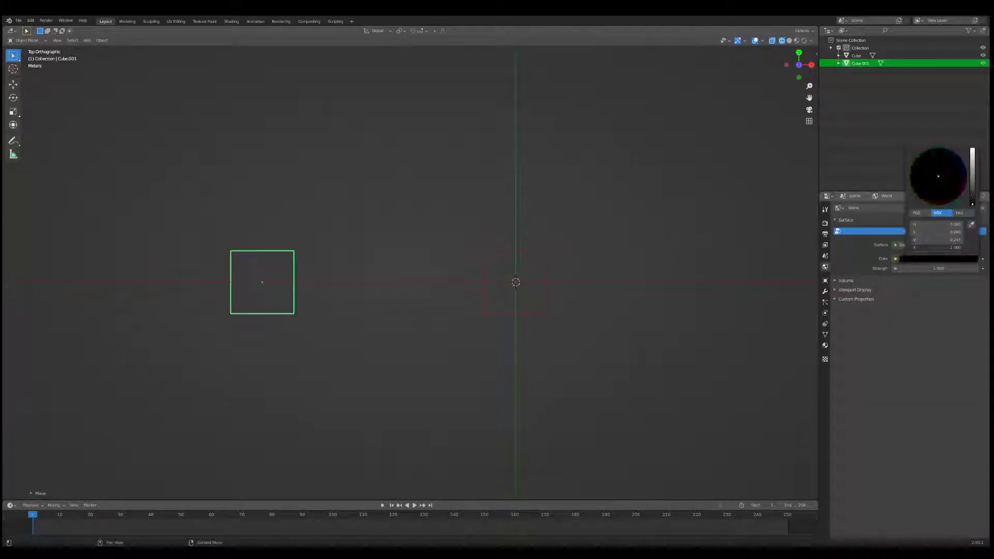
- Switch the wireframe shading background to Viewport and set its color to black
click(811, 40)
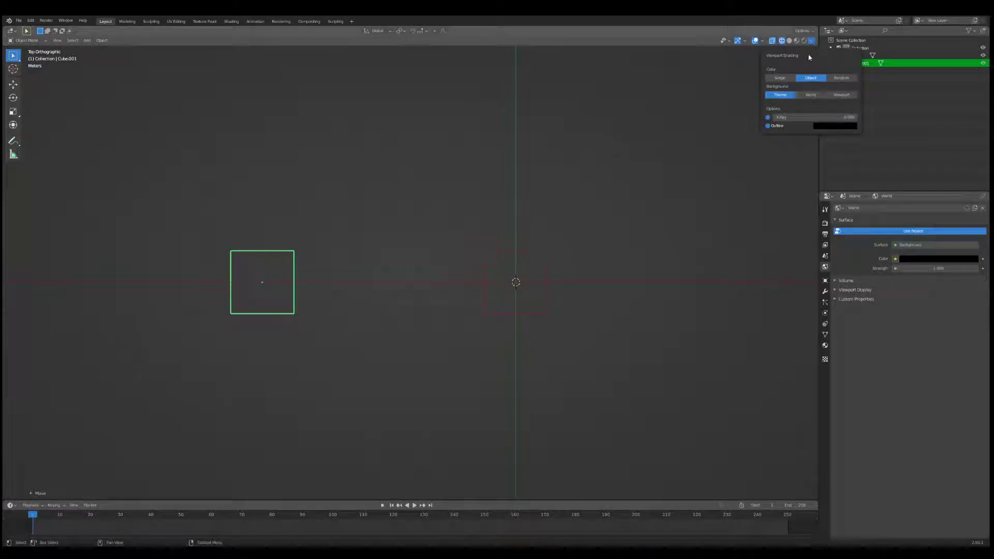
click(810, 95)
click(842, 96)
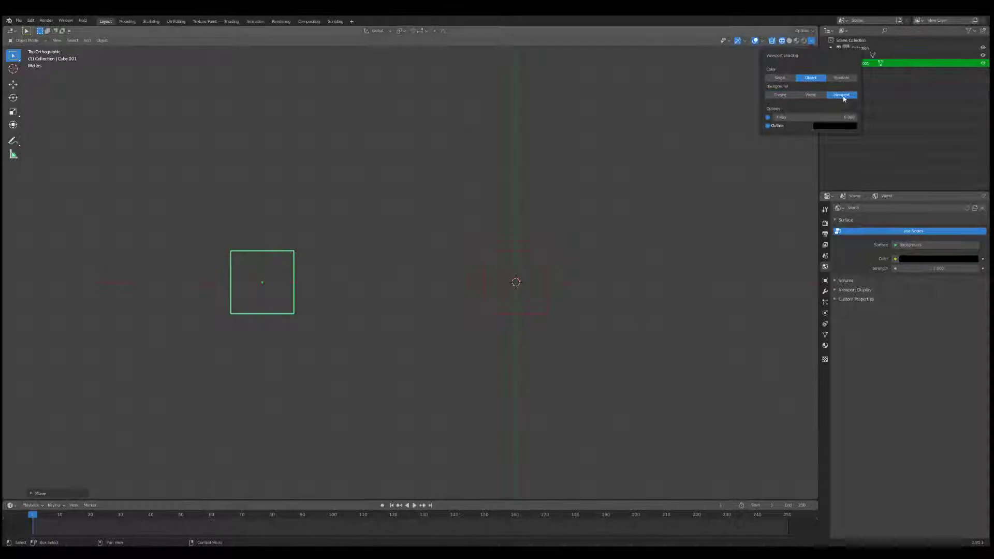
click(818, 104)
drag(831, 150, 831, 168)
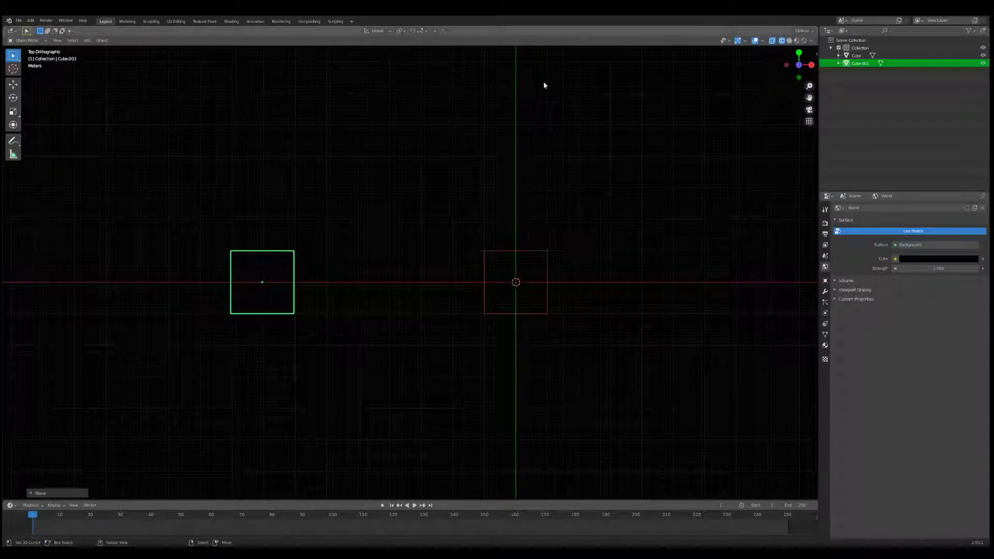
- Hide the grid, floor, and X and Y axis lines in the viewport overlays
click(761, 41)
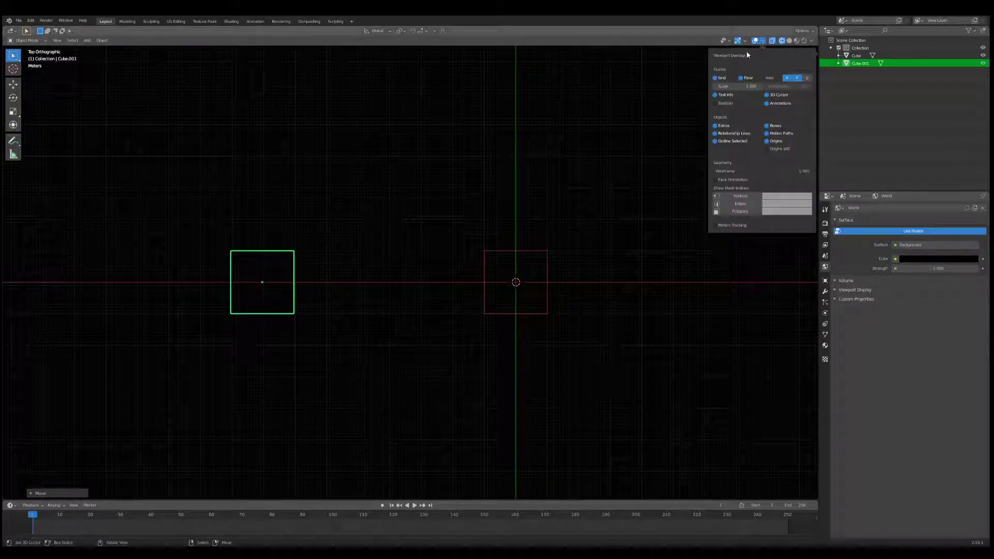
click(715, 78)
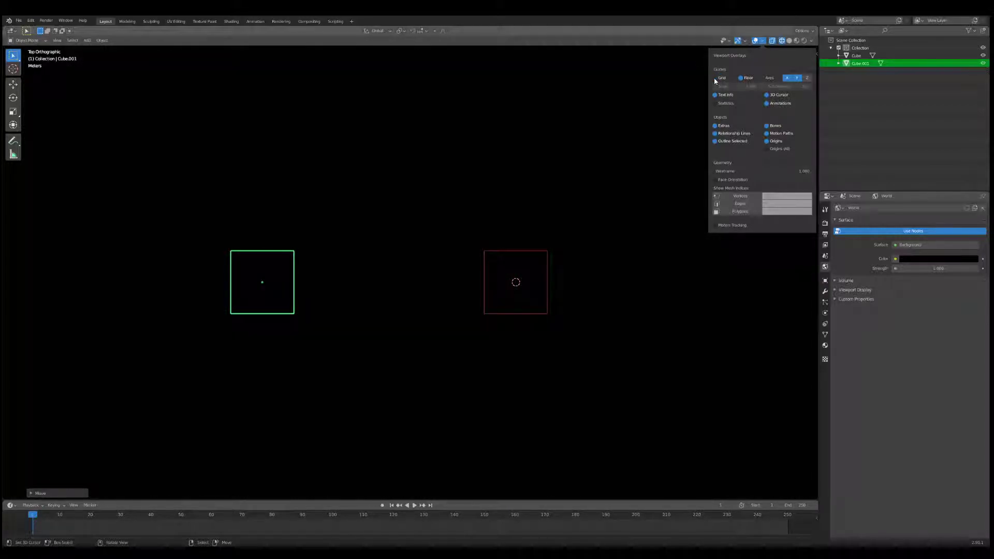
click(741, 78)
click(787, 78)
click(797, 77)
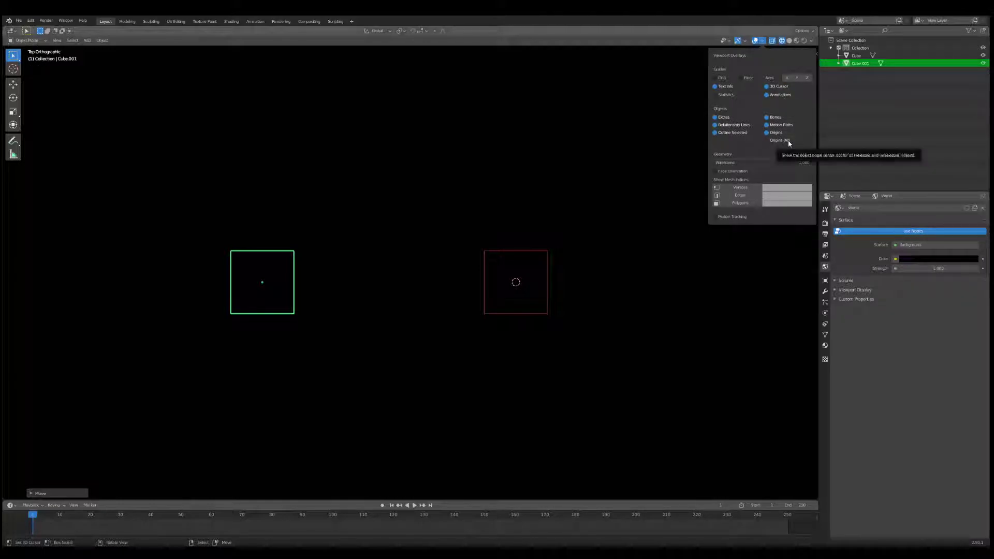
- Move the blue cube along the X axis to about one cube width from the red cube, and select the red cube
click(397, 257)
click(290, 257)
key(g)
key(x)
click(428, 263)
scroll(482, 269, up, 4)
shift+middle_drag(532, 257, 429, 252)
scroll(428, 252, down, 4)
right_click(501, 253)
click(502, 255)
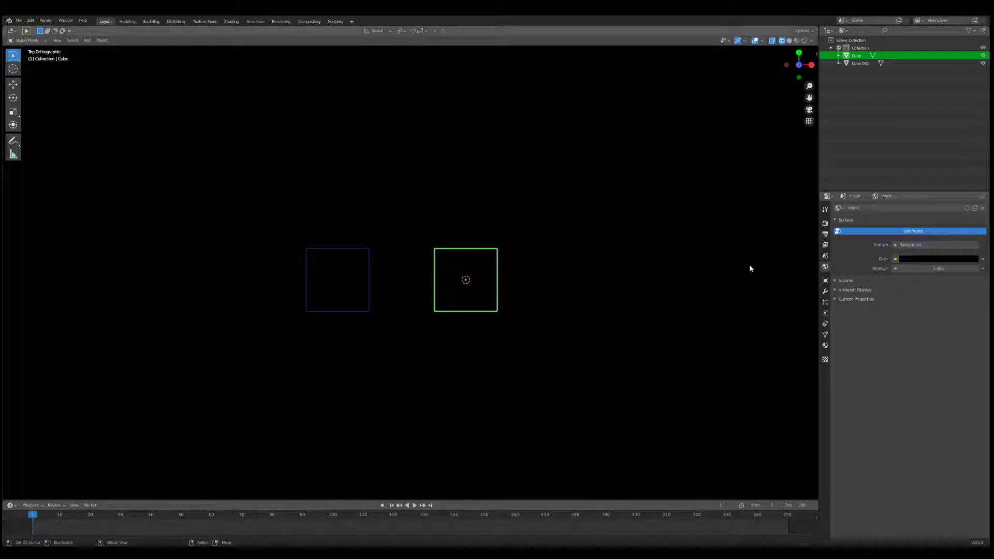
click(827, 325)
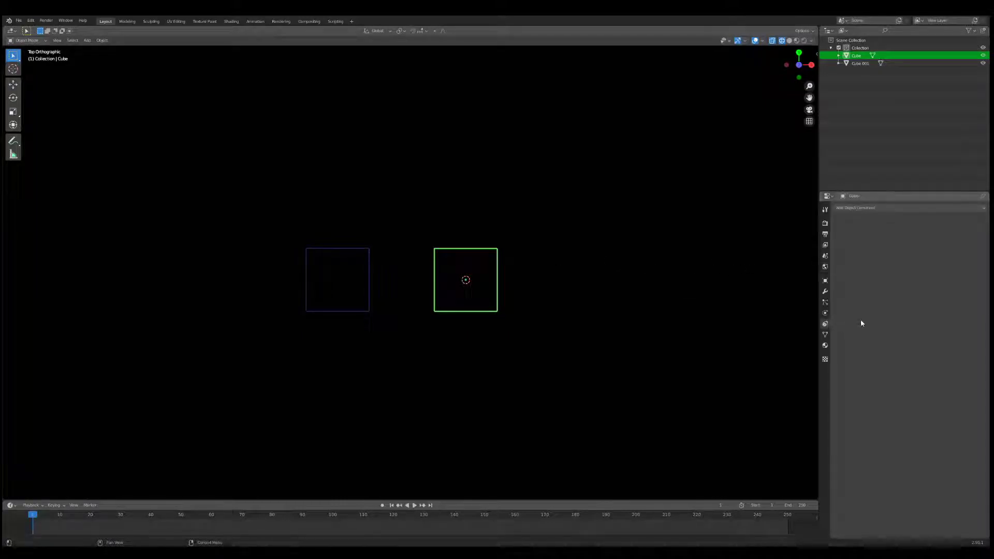
click(862, 208)
click(862, 210)
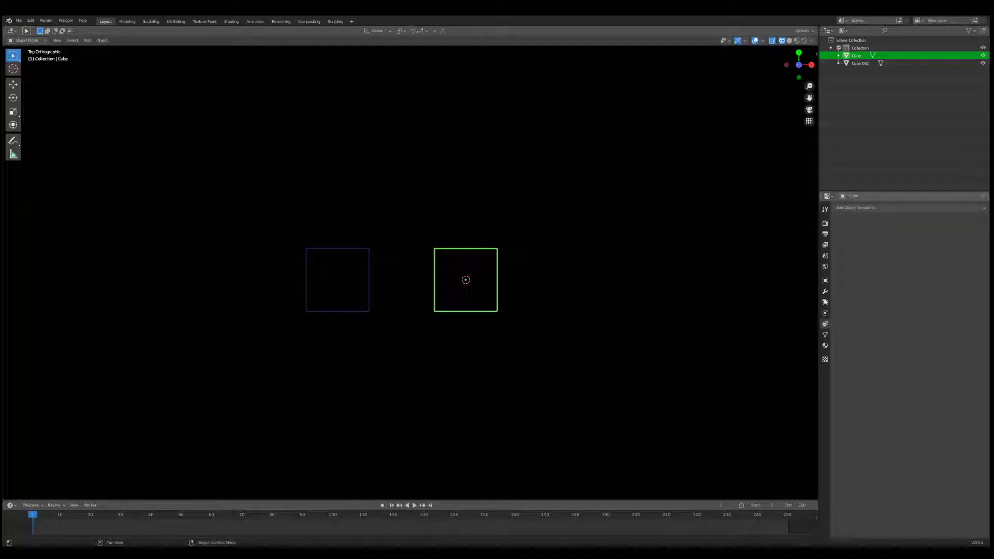
- Add an Array modifier to the red cube and set its count to 5
click(827, 293)
click(860, 208)
click(841, 226)
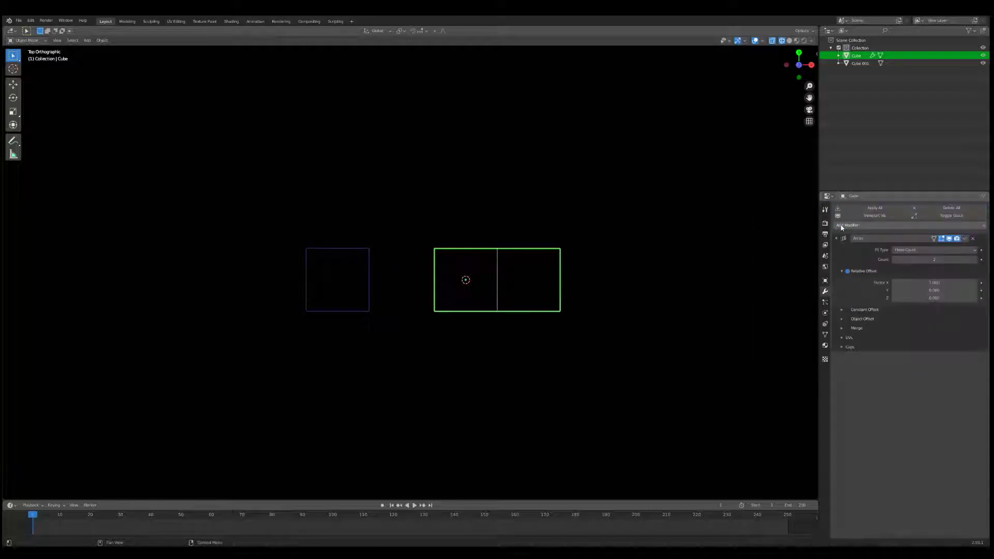
click(934, 259)
text(5)
key(Return)
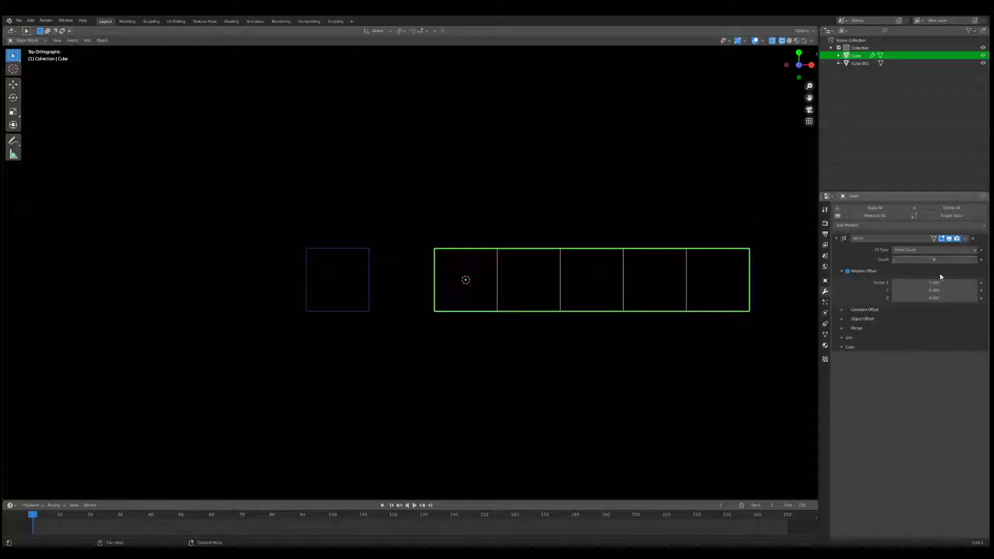
- Try a relative X offset of 0 on the array and bring it back to about 1
click(895, 282)
text(0)
key(Return)
mouse_move(912, 282)
mouse_down()
mouse_move(959, 283)
mouse_move(931, 282)
mouse_up()
- Add a second Array modifier to the red cube and set its relative X offset to 0
click(855, 226)
click(847, 243)
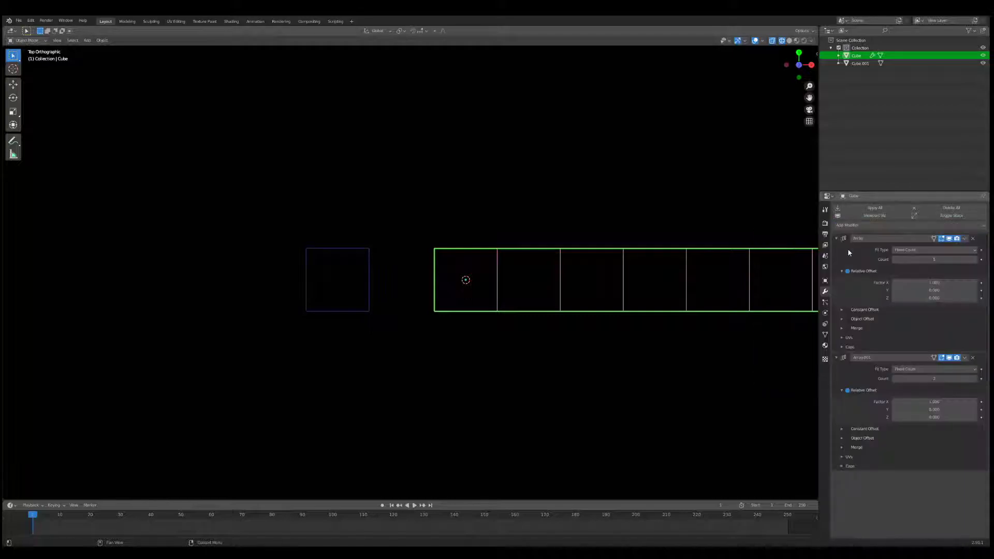
click(934, 401)
text(0)
key(Return)
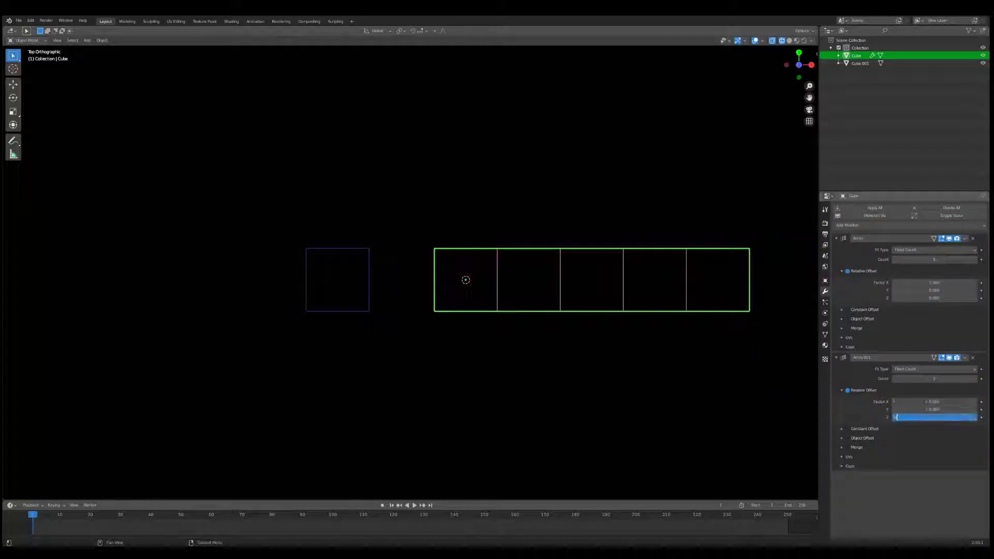
- Give the second array a count of 5 and a relative Y offset of 1, and deselect the resulting grid of cubes
double_click(934, 378)
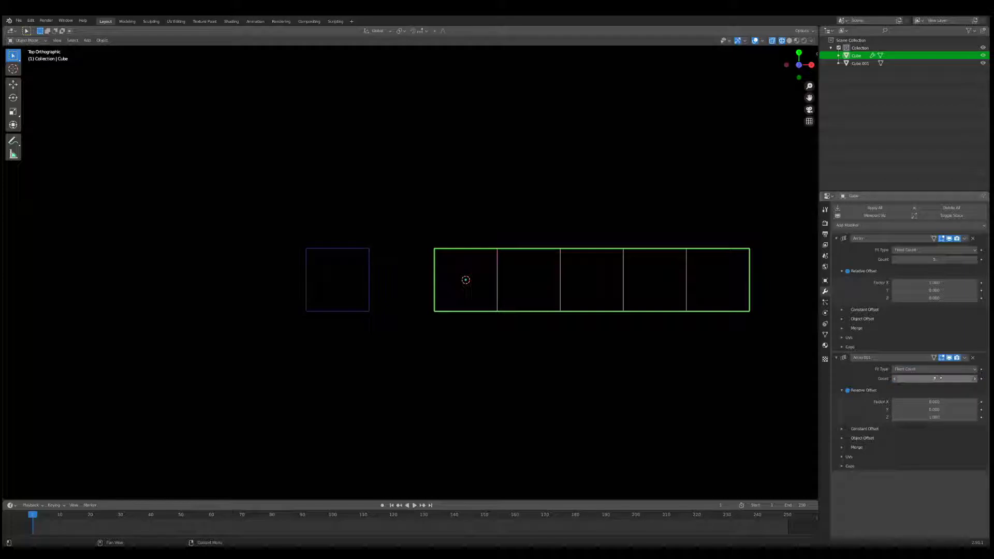
click(934, 409)
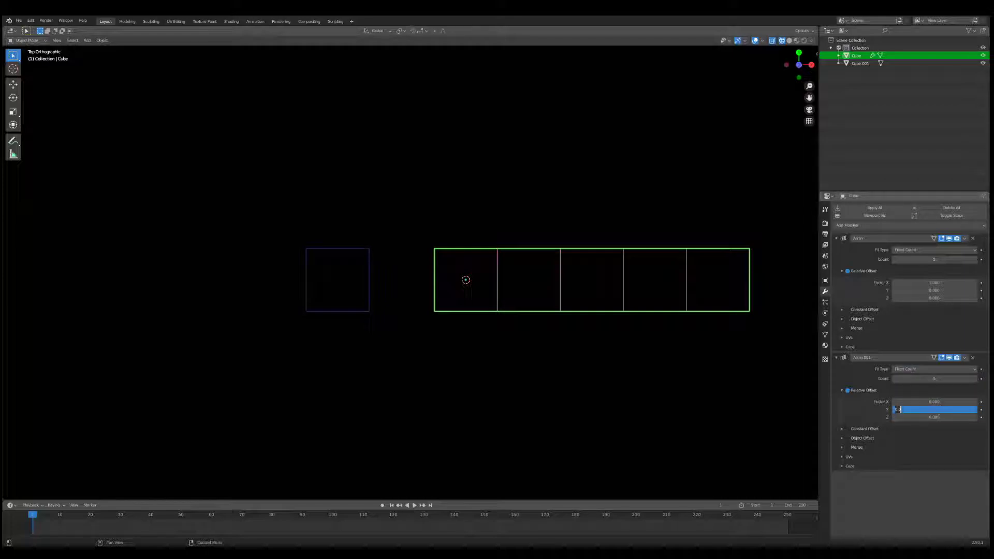
click(934, 401)
click(934, 410)
text(1)
key(Return)
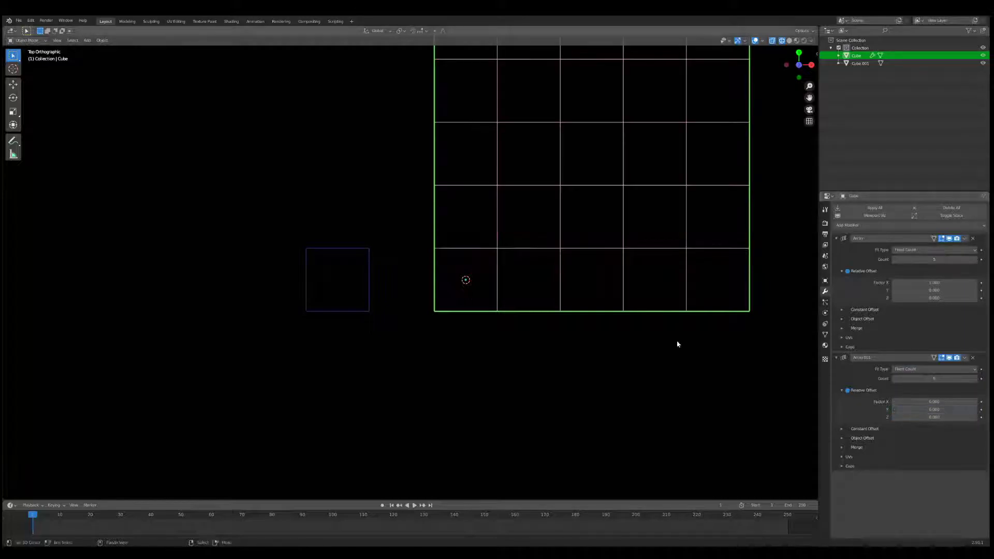
scroll(638, 331, down, 3)
shift+middle_drag(607, 261, 591, 342)
scroll(603, 339, up, 3)
shift+middle_drag(749, 330, 702, 311)
key(alt+a)
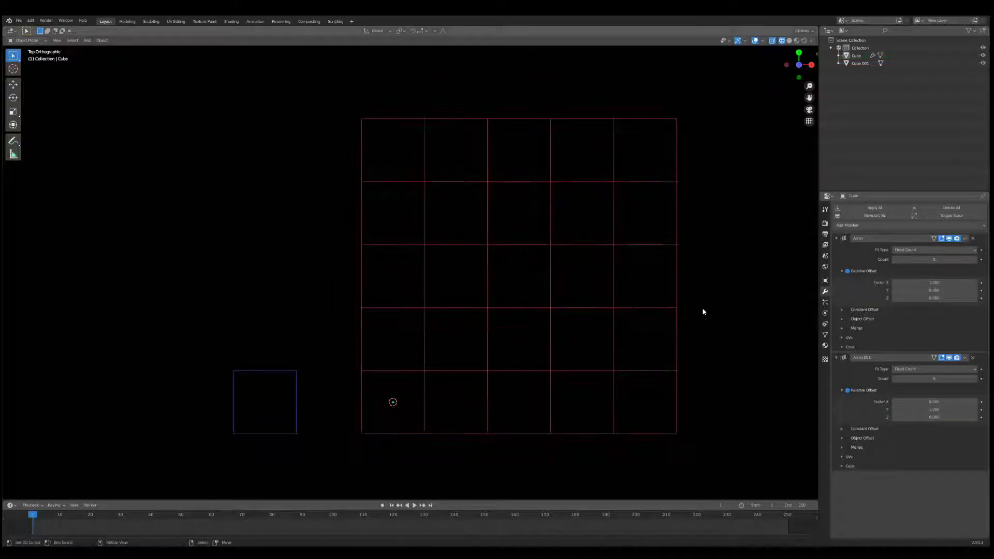
- Try rotating the red cube's mesh in Edit Mode, both in the view plane and with trackball rotation, to test the relative offsets
click(672, 309)
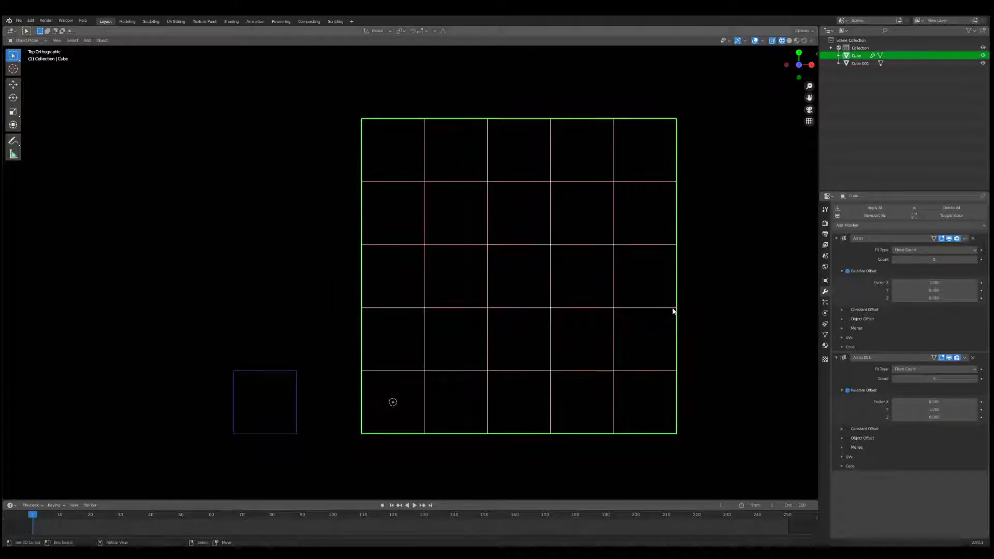
key(Tab)
key(r)
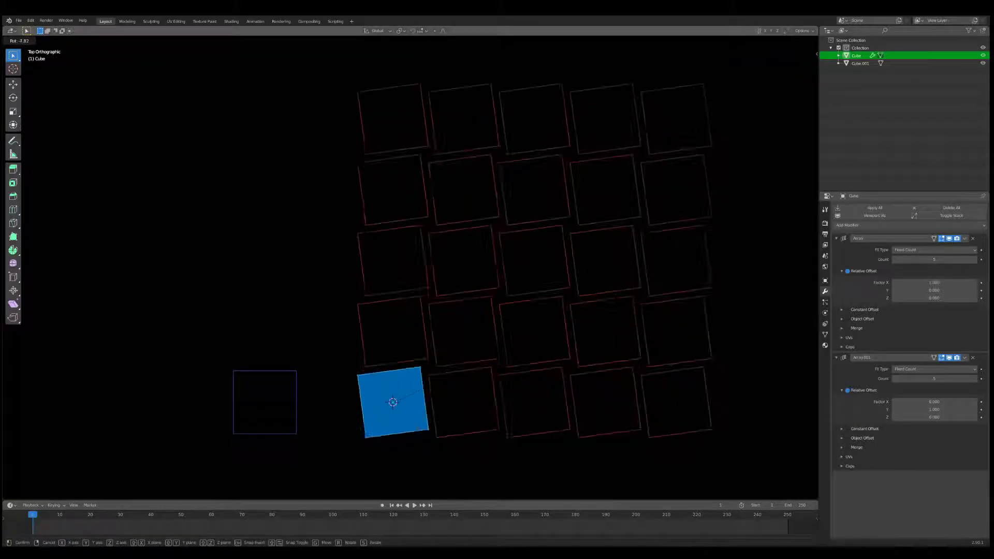
right_click(610, 269)
key(r)
key(r)
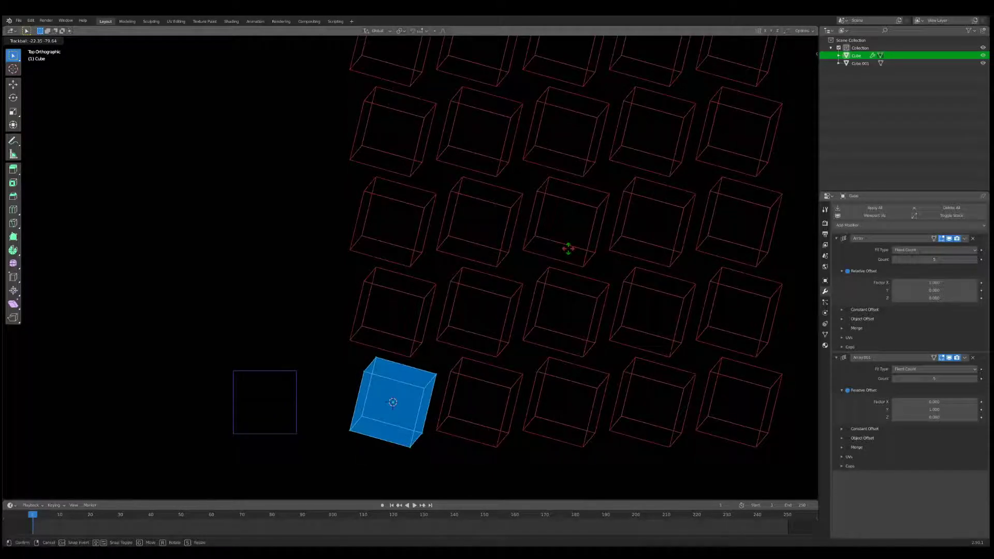
key(Escape)
key(r)
key(r)
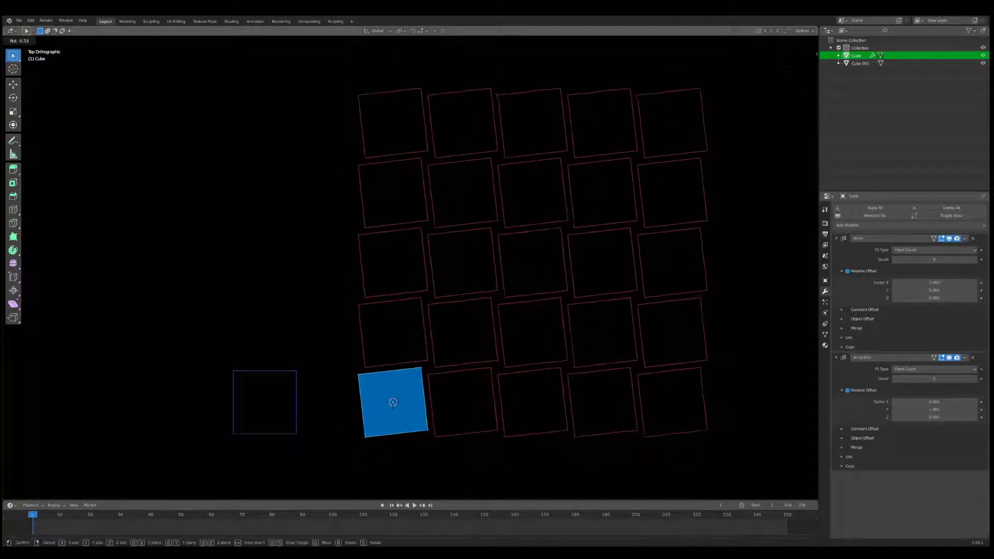
key(Escape)
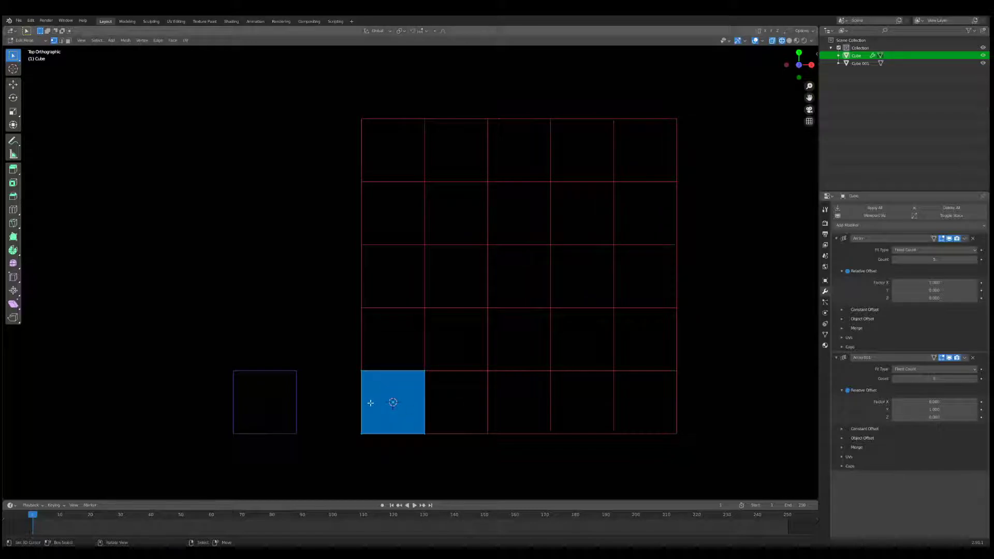
- Switch the first array from relative to constant offset with an X distance of about 2.01 m, and test it by rotating the mesh
click(848, 271)
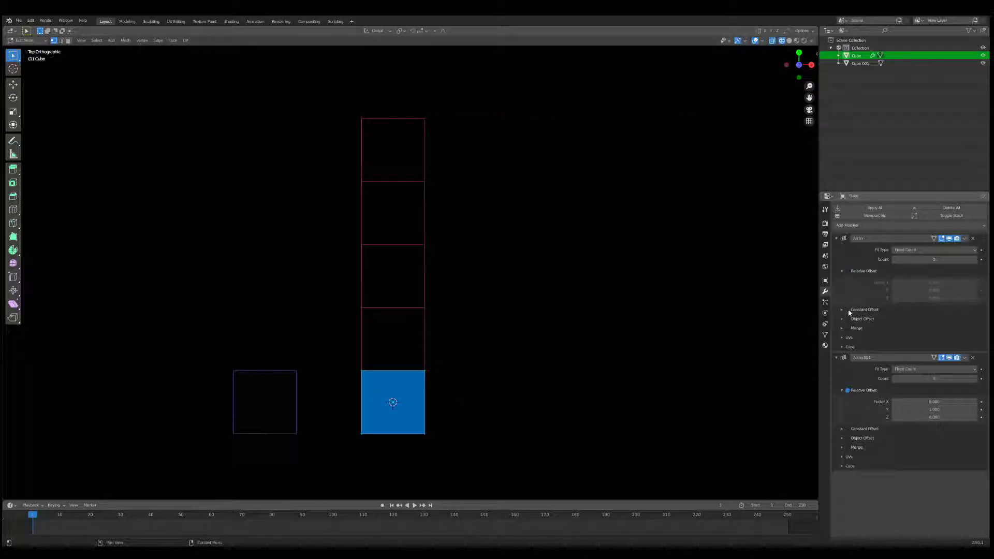
click(842, 310)
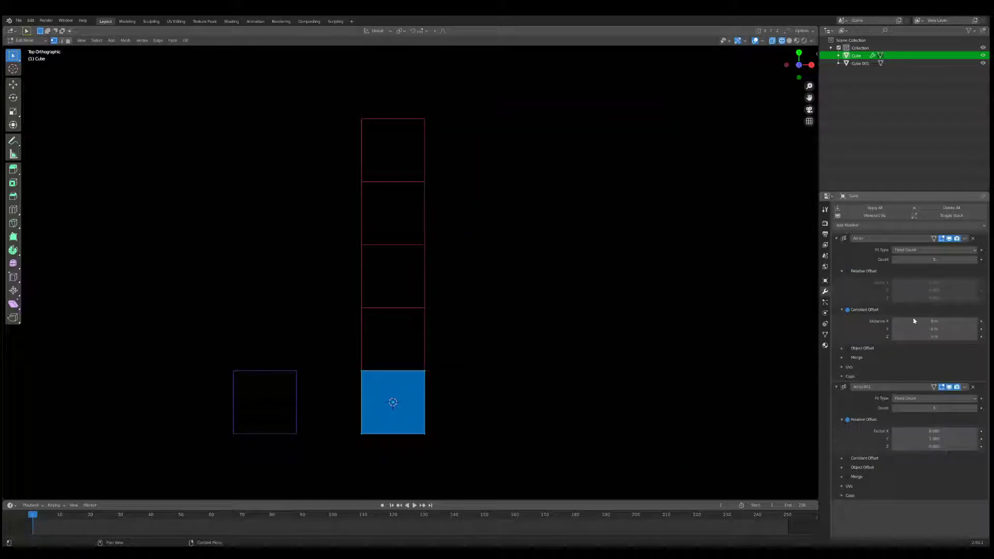
text(1)
key(Return)
drag(934, 321, 968, 321)
key(r)
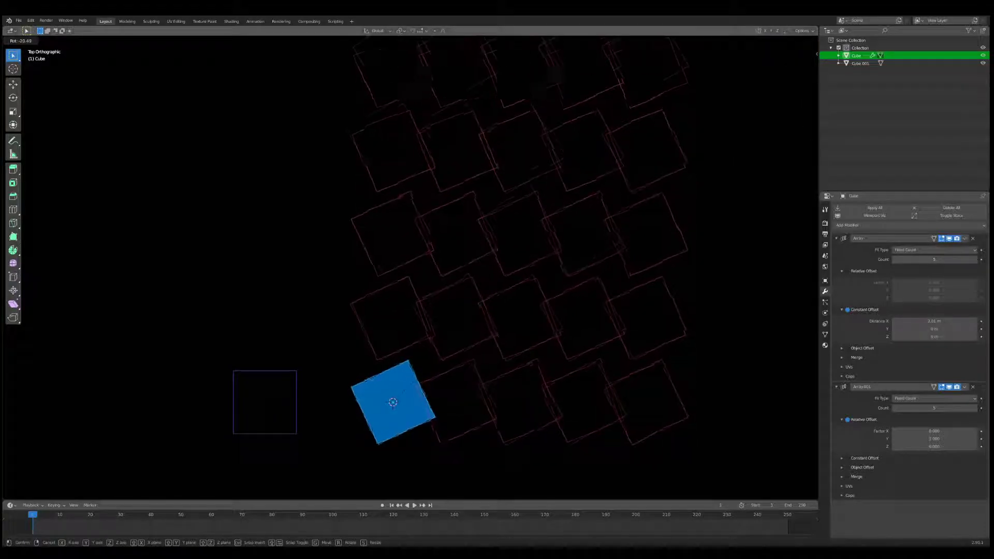
key(Escape)
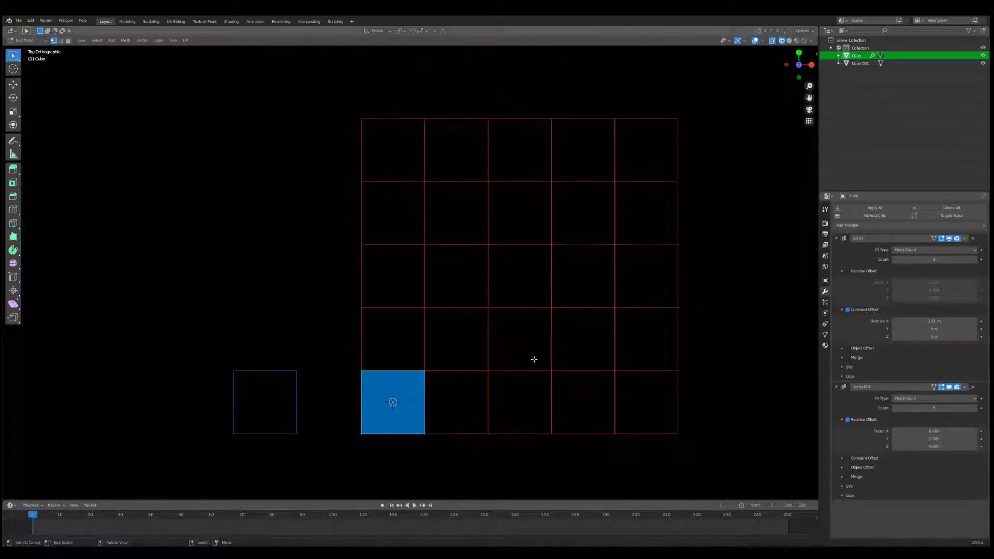
- Switch the second array from relative to constant offset with a Y distance of about 2 m, and test it by rotating the mesh
click(848, 419)
click(841, 458)
drag(935, 478, 985, 478)
click(891, 475)
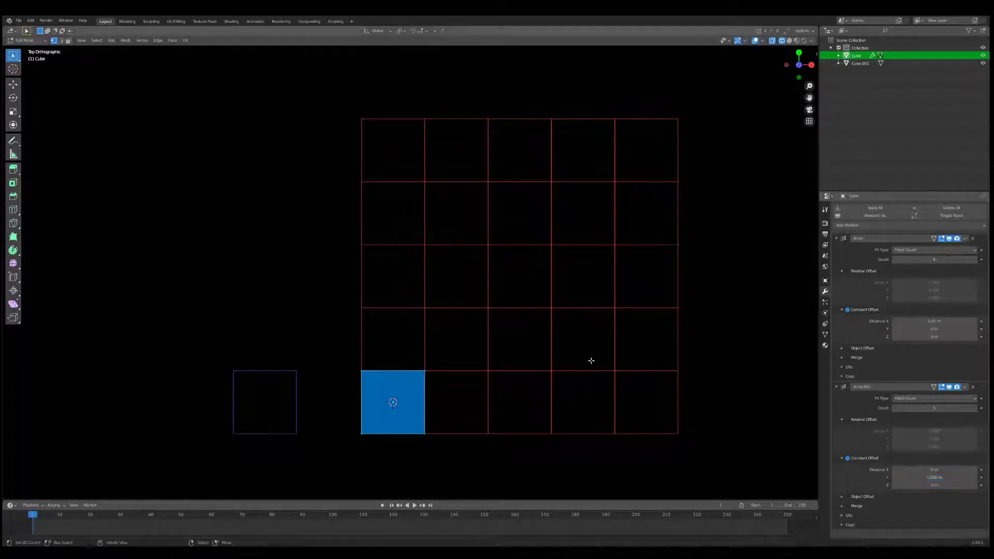
key(r)
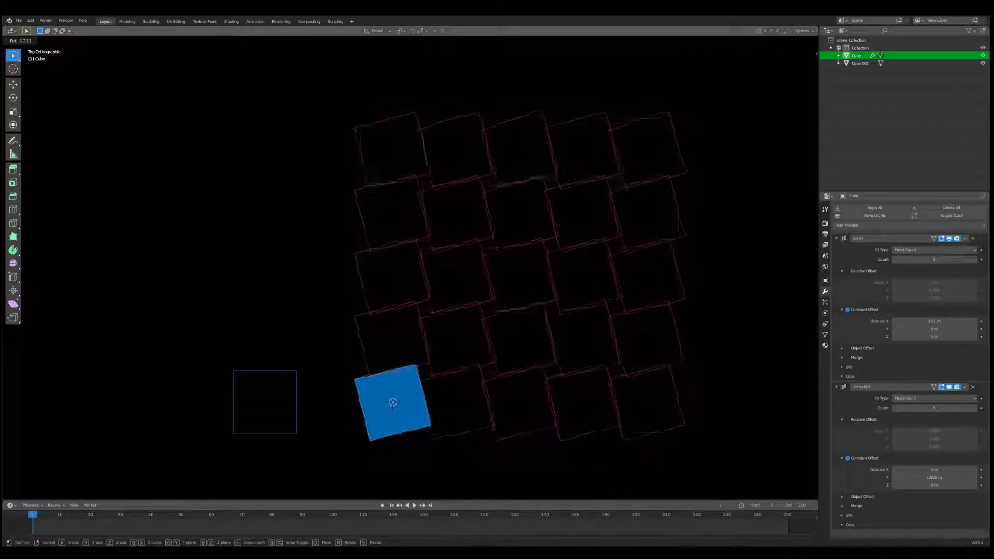
key(Escape)
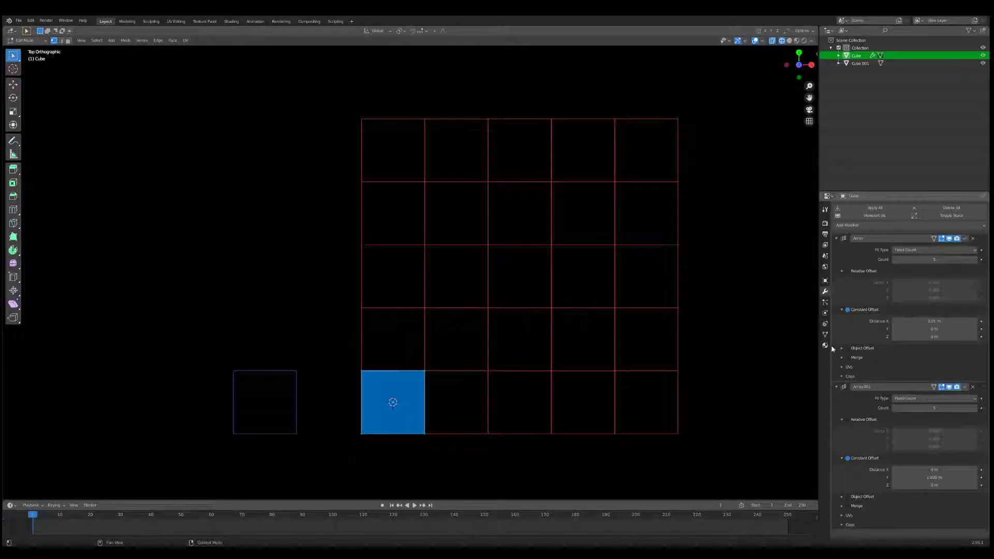
- Rename the two Array modifiers X-Axis and Y-Axis and collapse both of them
double_click(865, 387)
click(865, 235)
text(X-Axis)
key(Return)
click(836, 238)
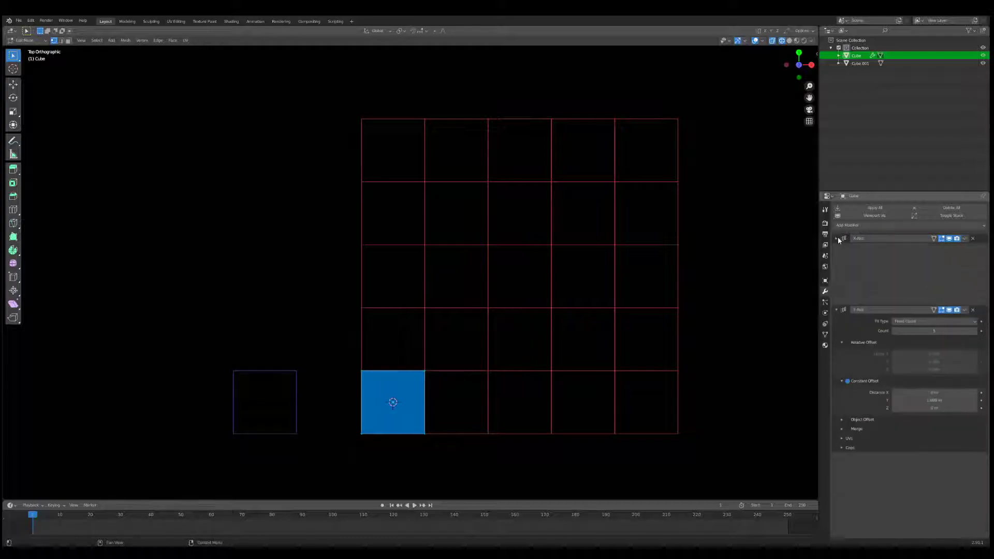
click(836, 249)
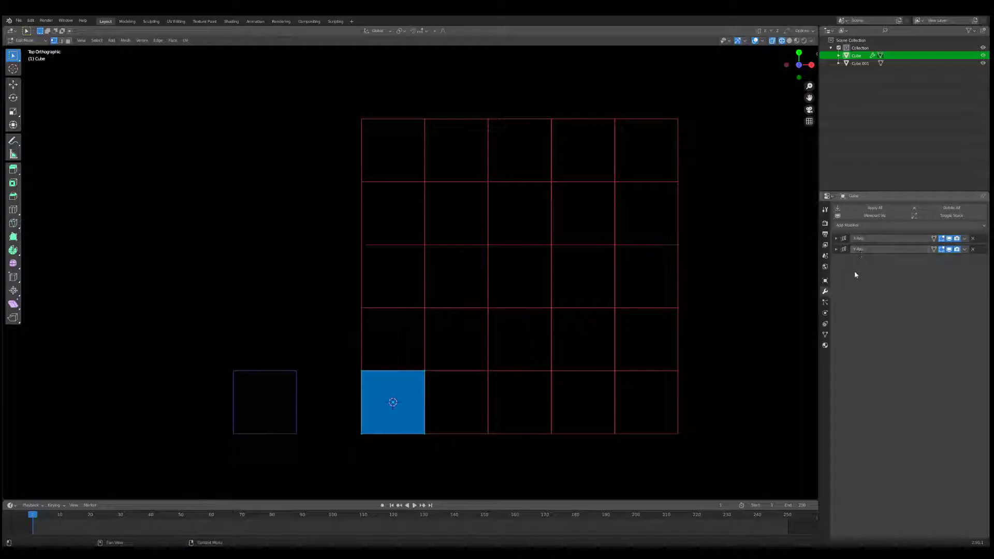
- Return to Object Mode and add a basis shape key and a second shape key to the red cube
click(825, 281)
click(826, 292)
click(826, 302)
click(826, 292)
click(825, 323)
click(826, 335)
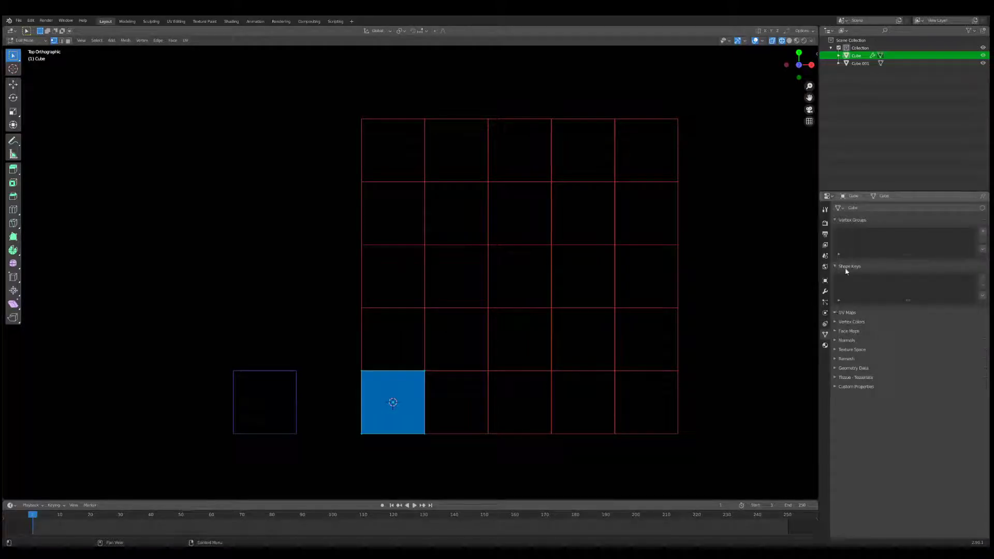
scroll(538, 303, up, 3)
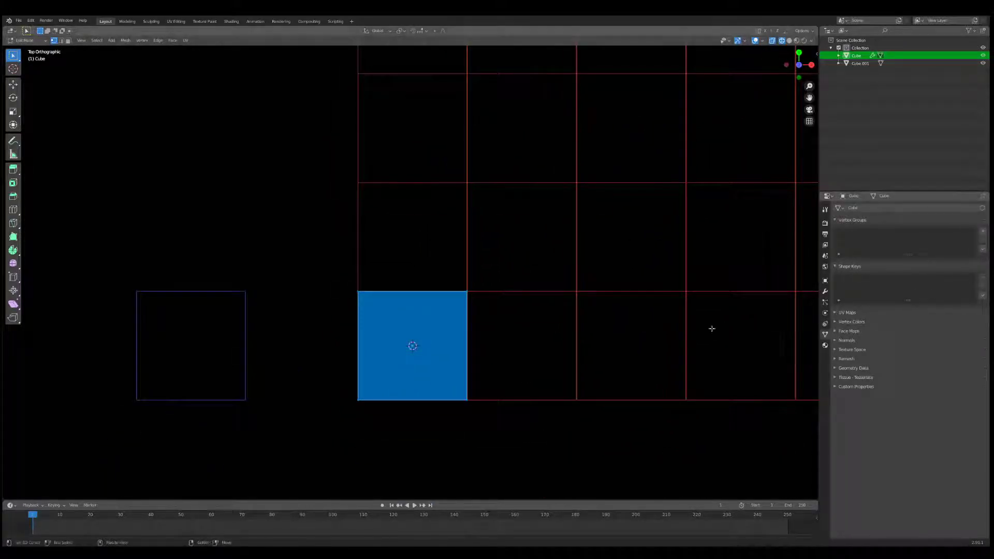
key(Tab)
click(983, 278)
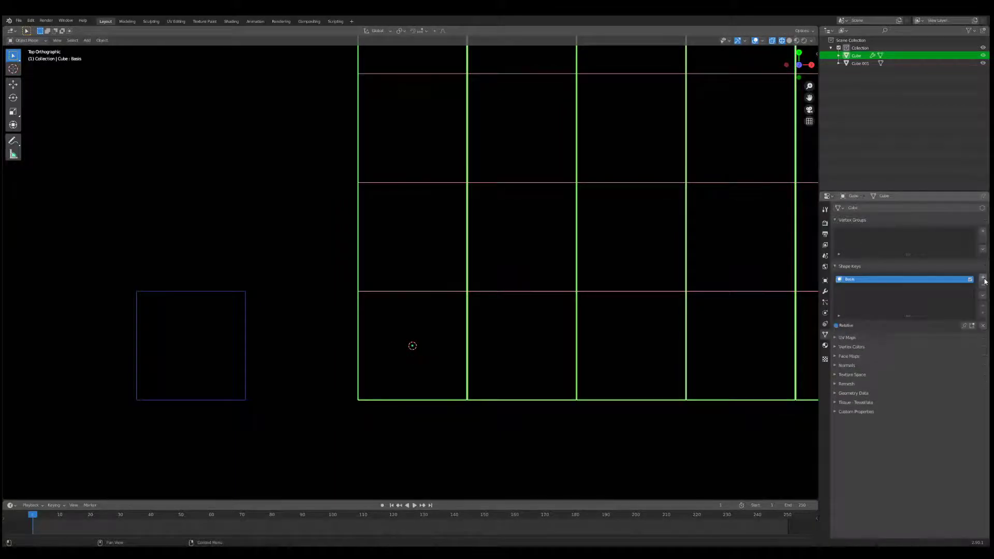
click(983, 278)
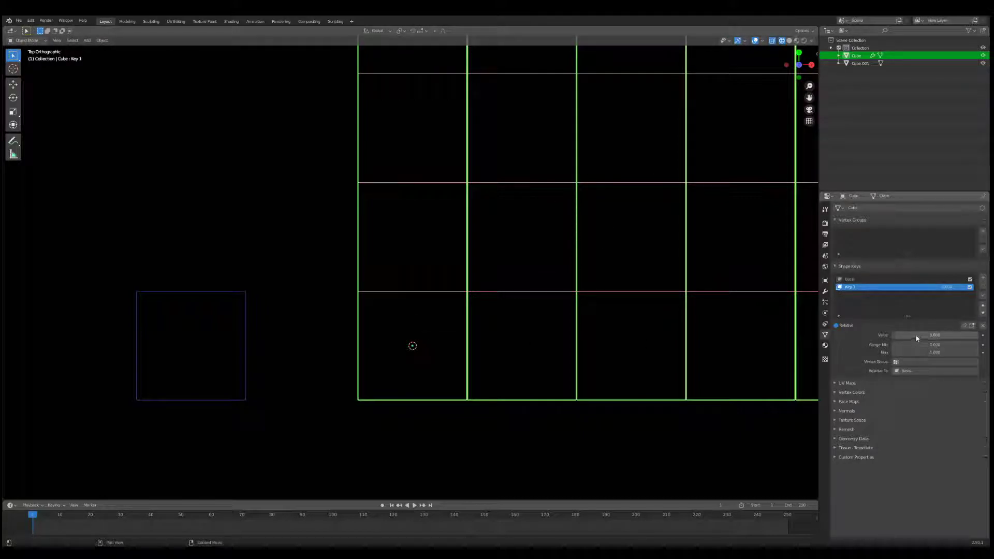
- Enter Edit Mode on the red cube with the Key 1 shape key active
key(Tab)
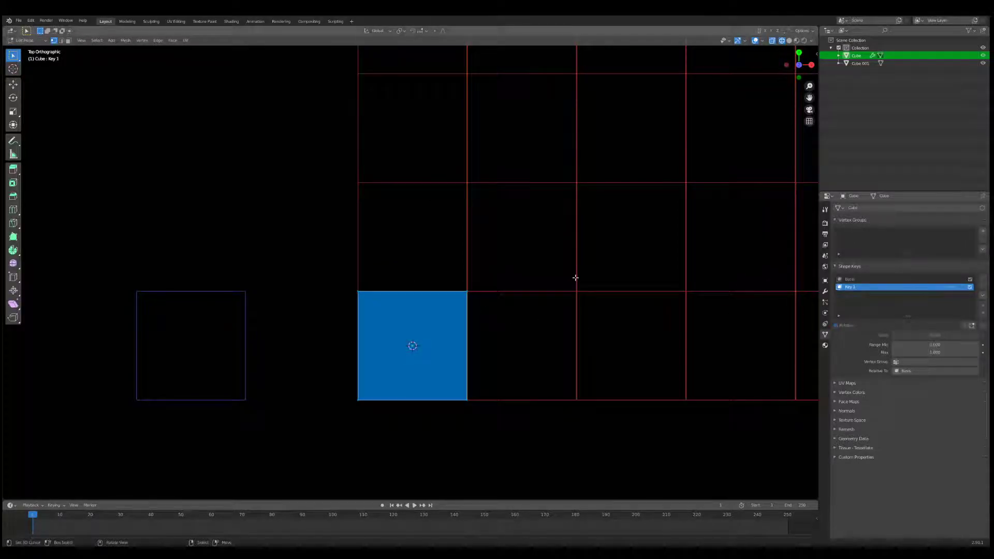
scroll(575, 277, down, 3)
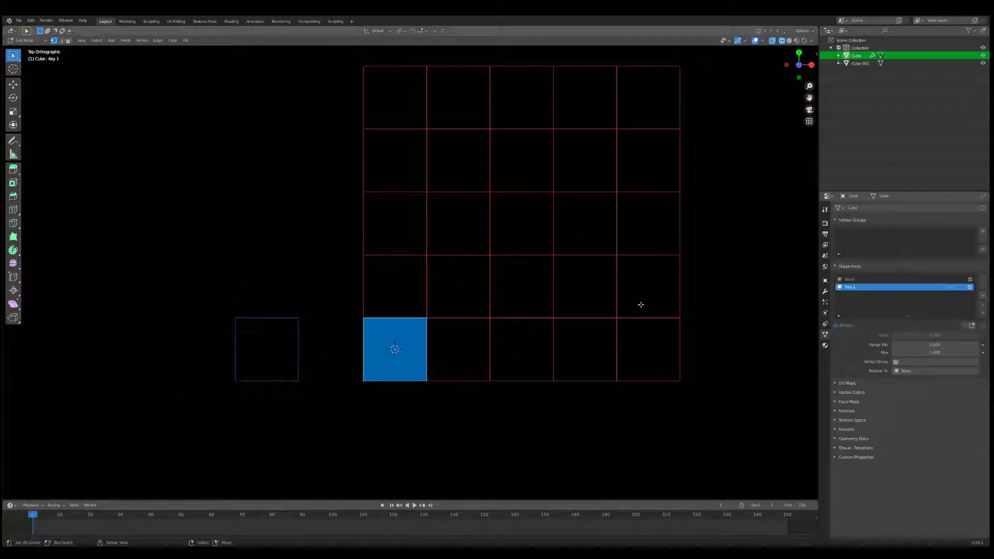
key(r)
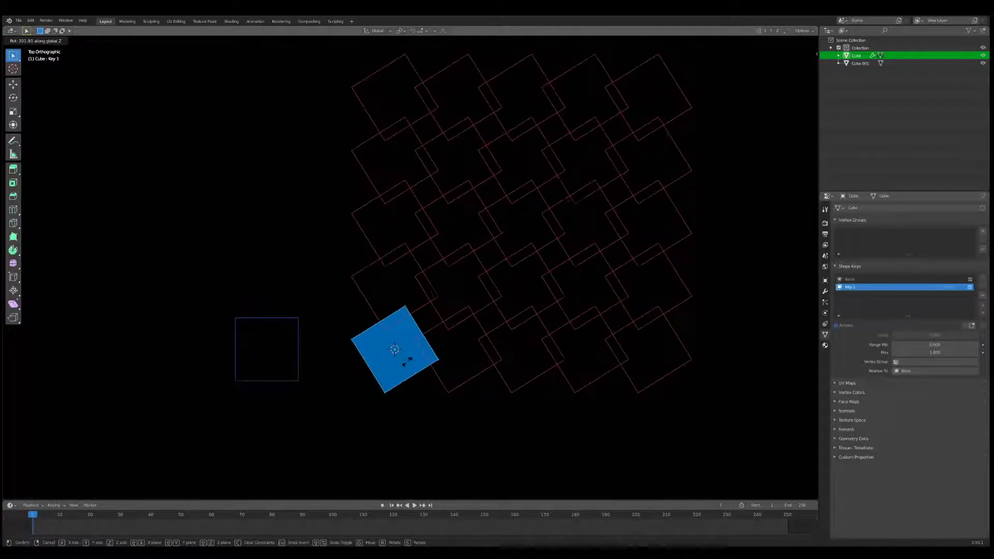
key(Escape)
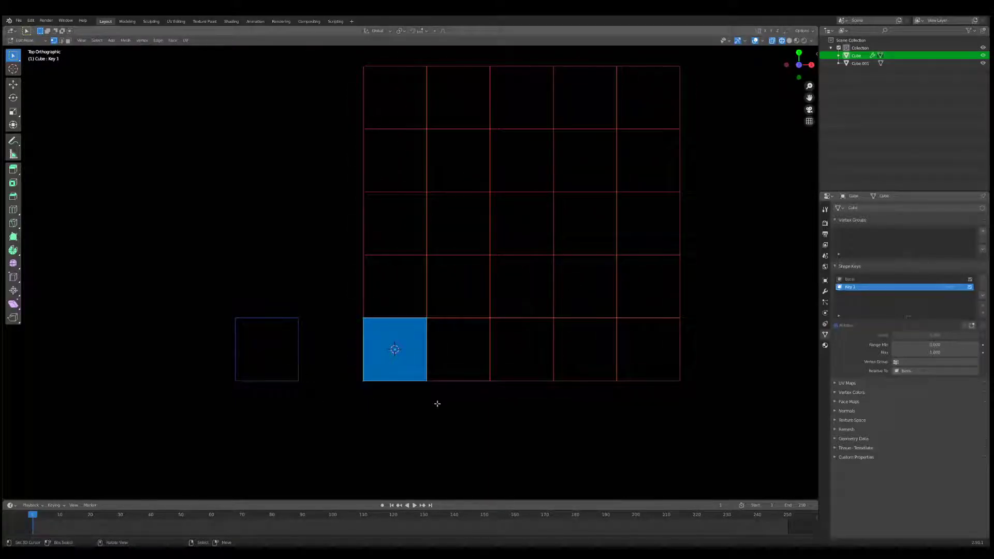
key(r)
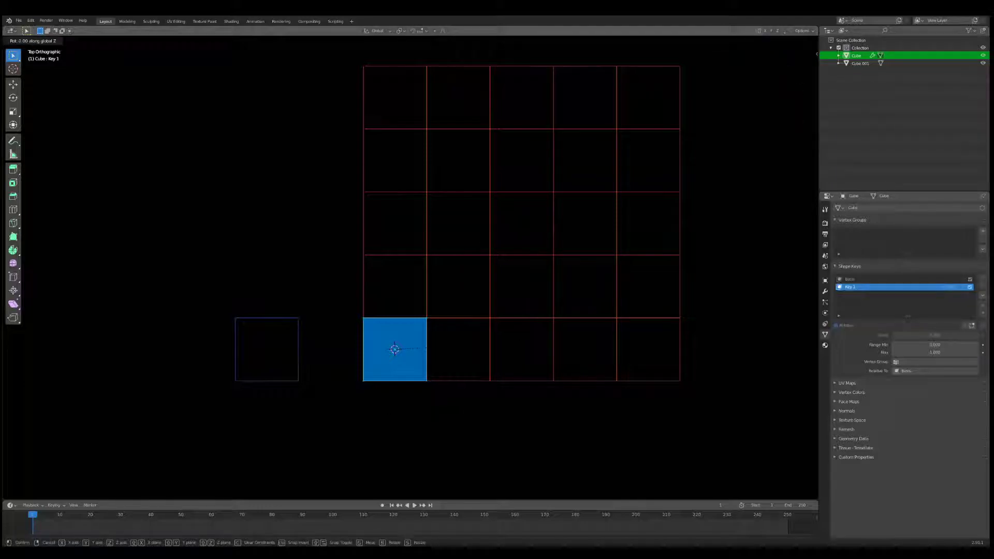
key(Escape)
key(r)
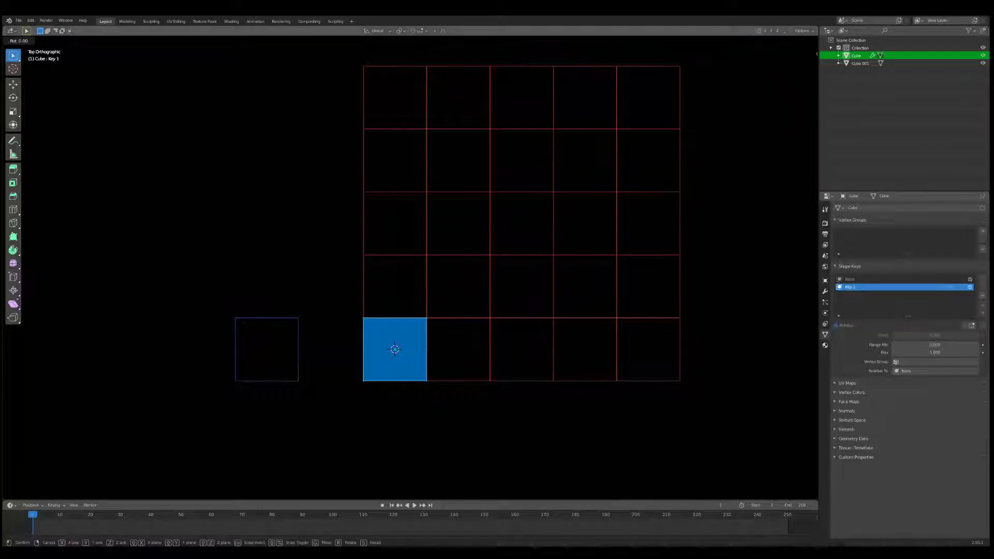
key(z)
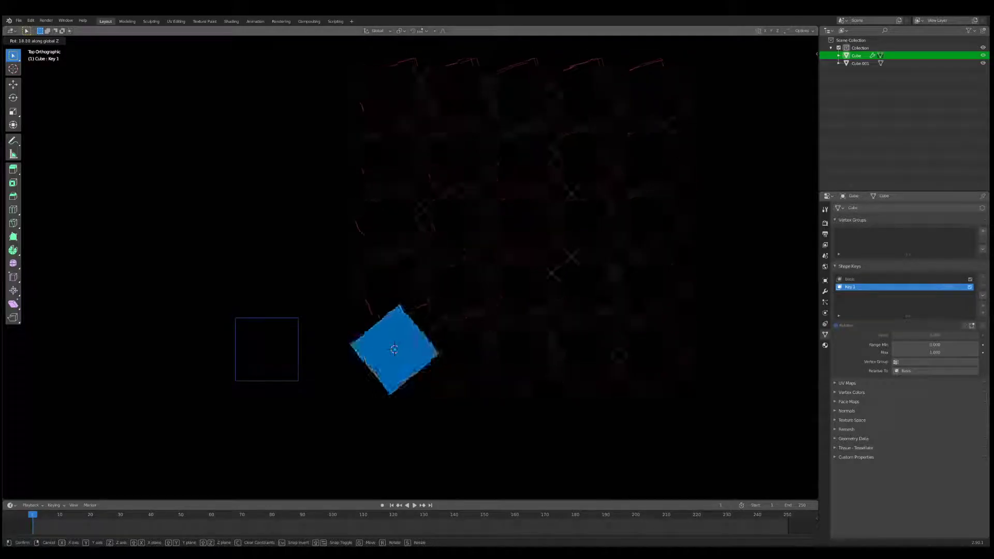
key(Escape)
- Rotate the cube's mesh 90° about Z in Key 1 and test the shape key's value slider in Object Mode
text(rz90)
key(Return)
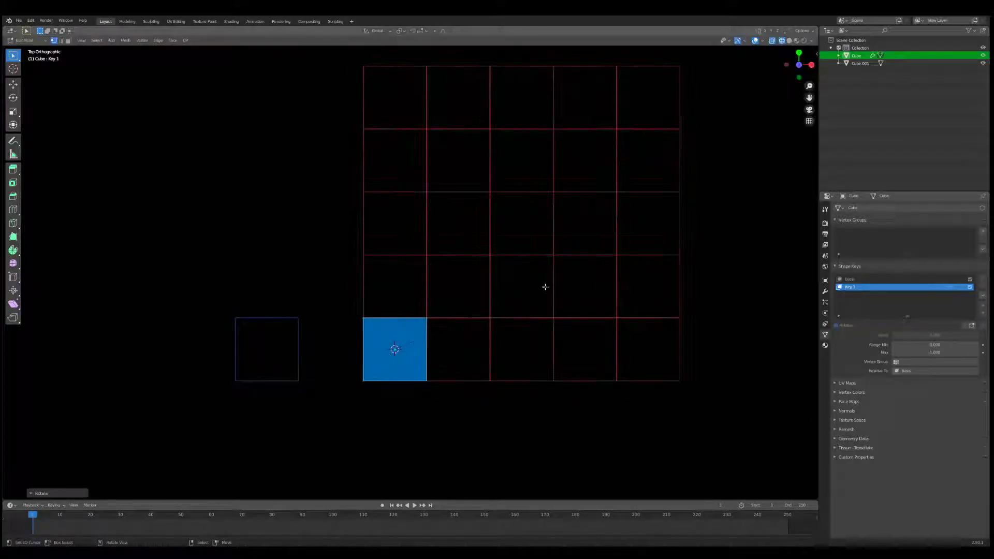
key(Tab)
click(934, 335)
drag(963, 335, 894, 335)
- Rotate the cube's mesh by 45° in Key 1, and test the shape key's value in Object Mode, ending at 0
key(Tab)
key(r)
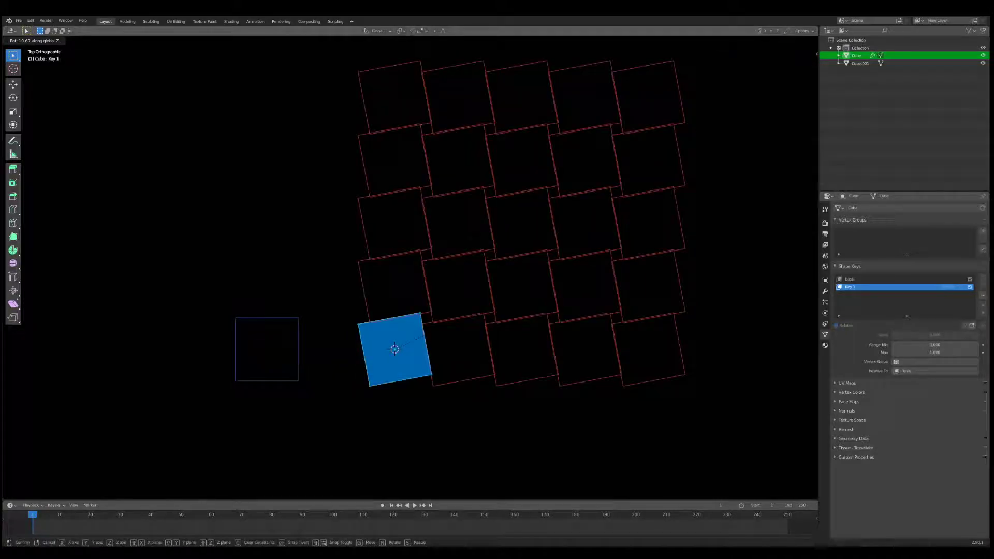
key(4)
key(5)
key(Return)
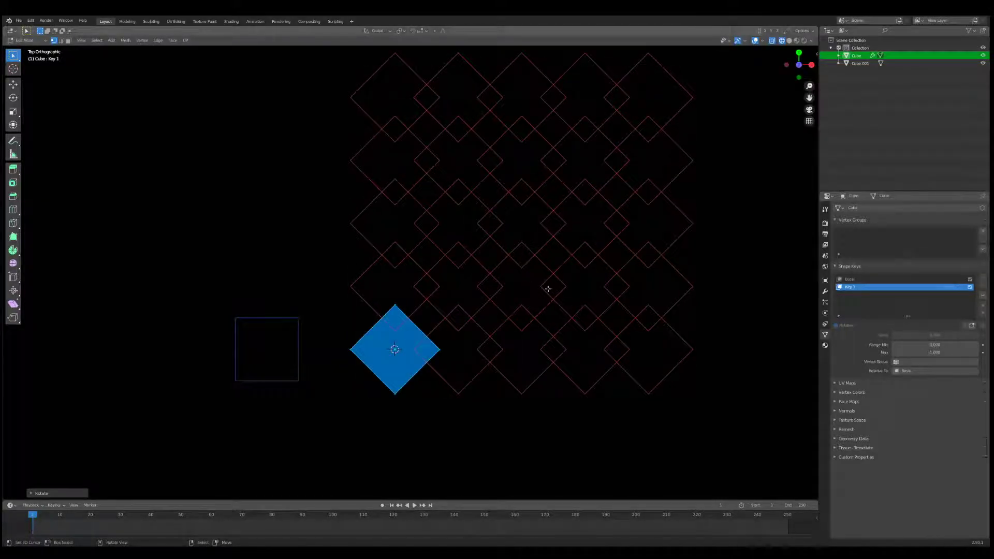
key(Tab)
drag(922, 336, 893, 335)
key(Tab)
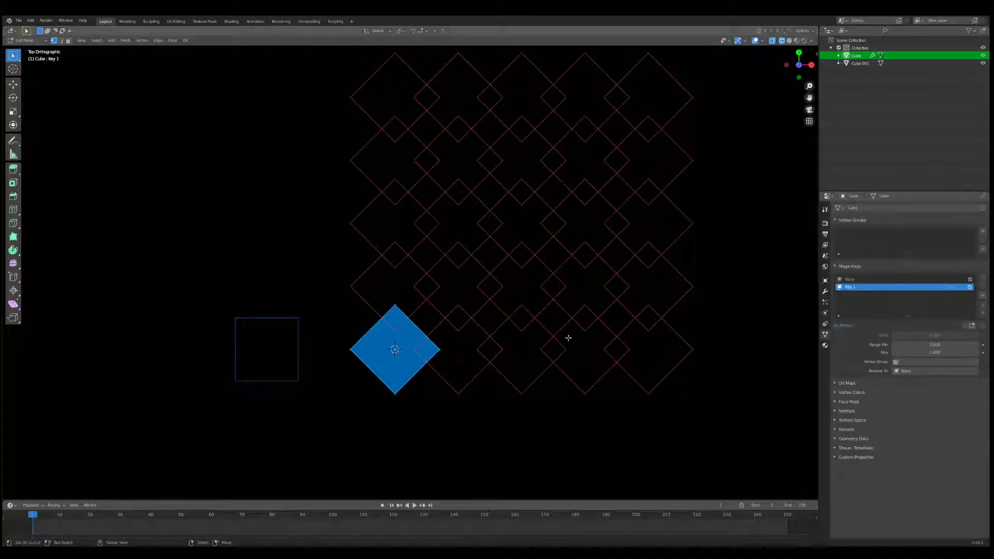
key(Tab)
- Reselect the red grid and expand the X-Axis array modifier to show its constant offset settings
key(alt+a)
scroll(521, 339, down, 4)
shift+middle_drag(519, 337, 482, 296)
scroll(527, 379, up, 4)
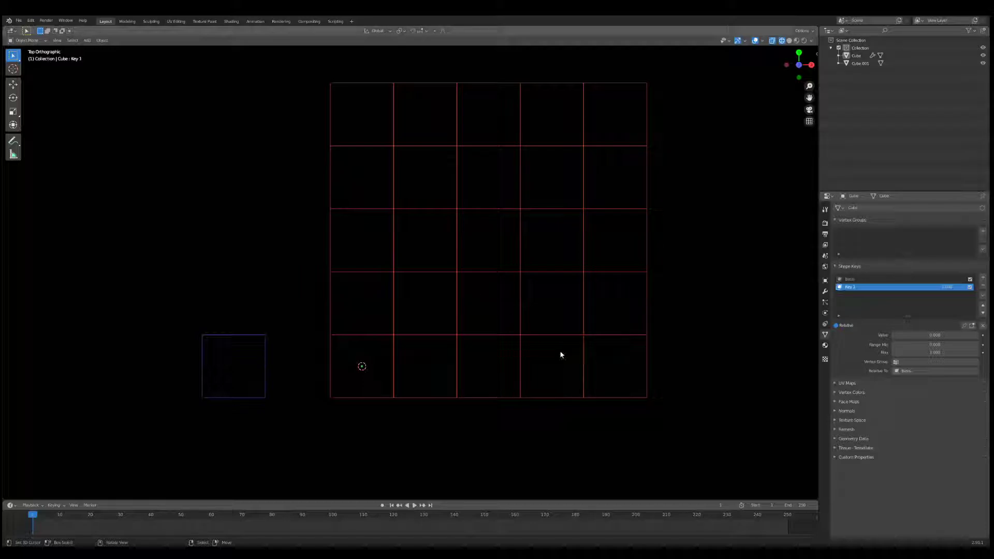
click(560, 335)
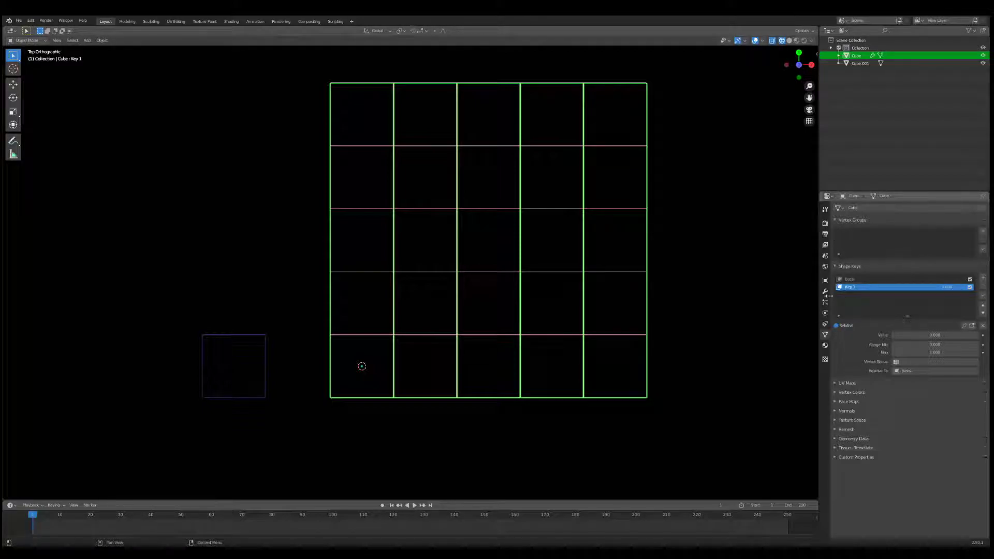
click(825, 291)
click(836, 238)
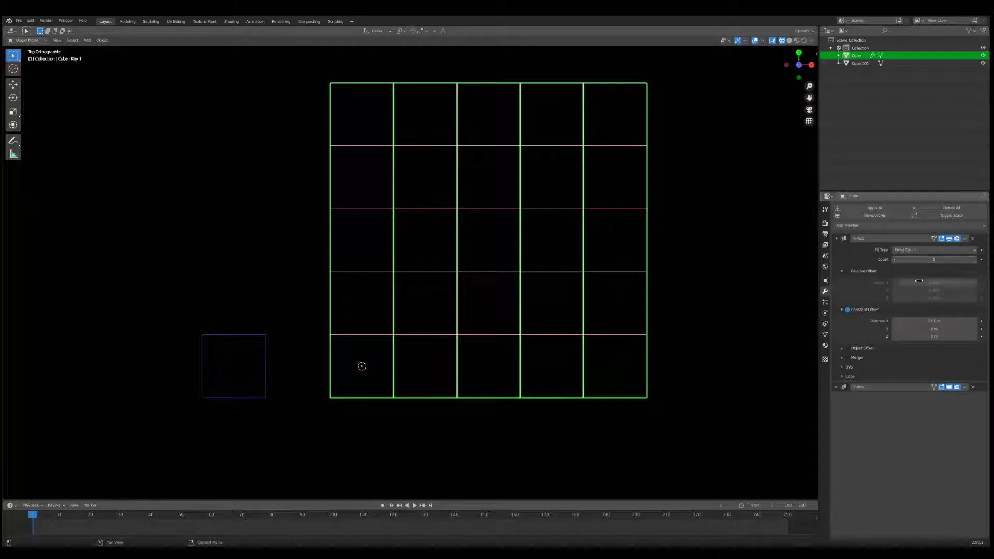
right_click(911, 321)
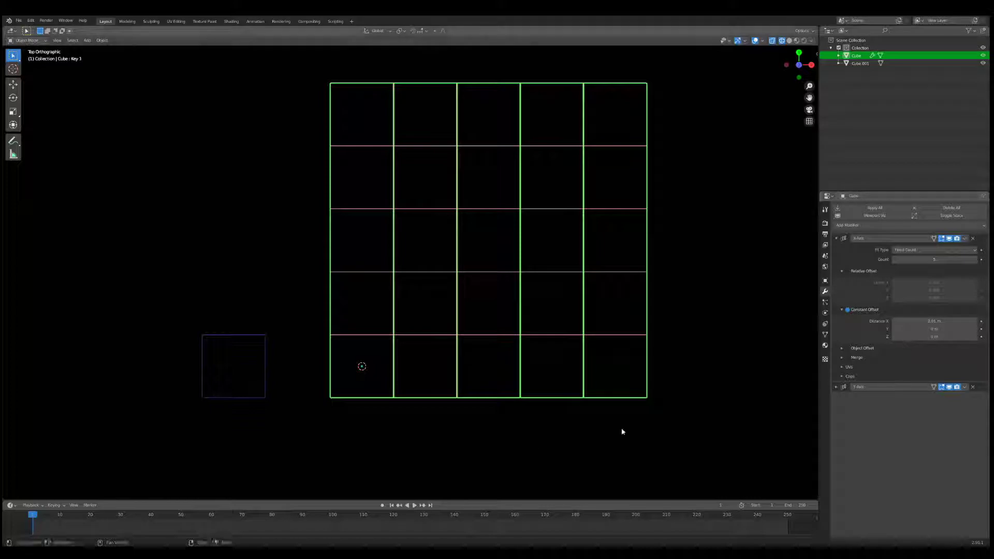
- Enlarge the timeline area and move the blue cube along X, farther away from the red grid
drag(362, 500, 361, 467)
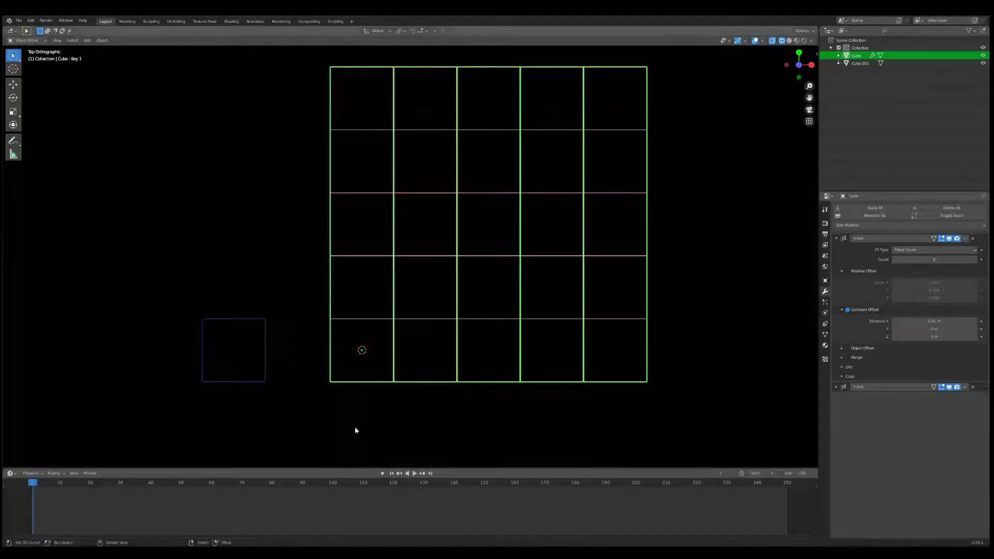
click(355, 427)
click(266, 362)
key(g)
key(x)
click(264, 373)
key(alt+a)
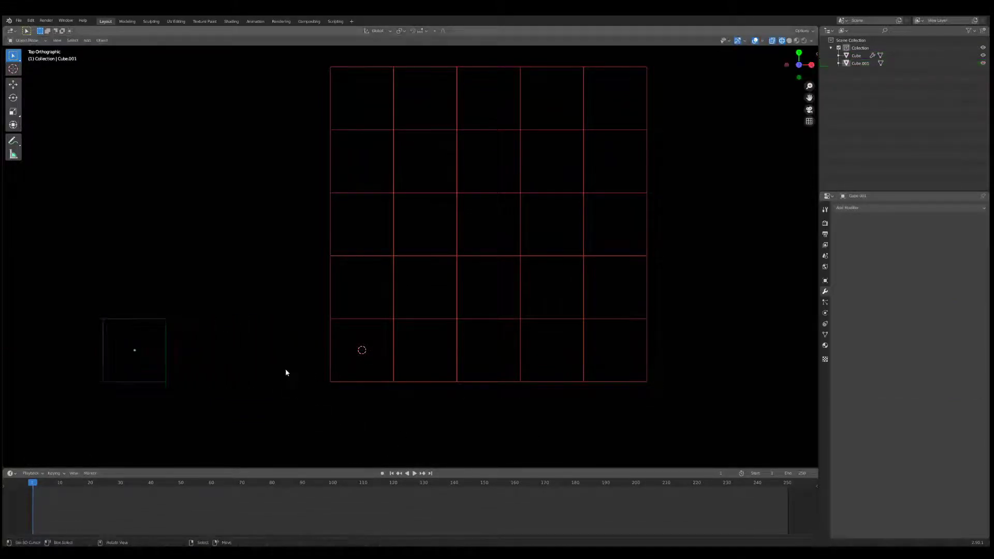
shift+middle_drag(224, 376, 223, 398)
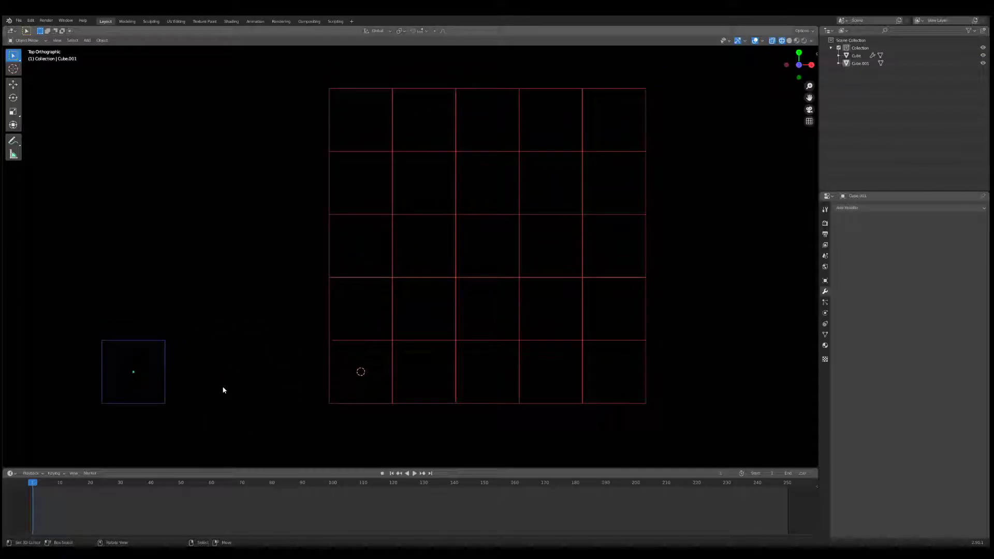
- Keyframe the X-Axis array's constant offset on the red grid and move those keyframes to frame 40
click(384, 356)
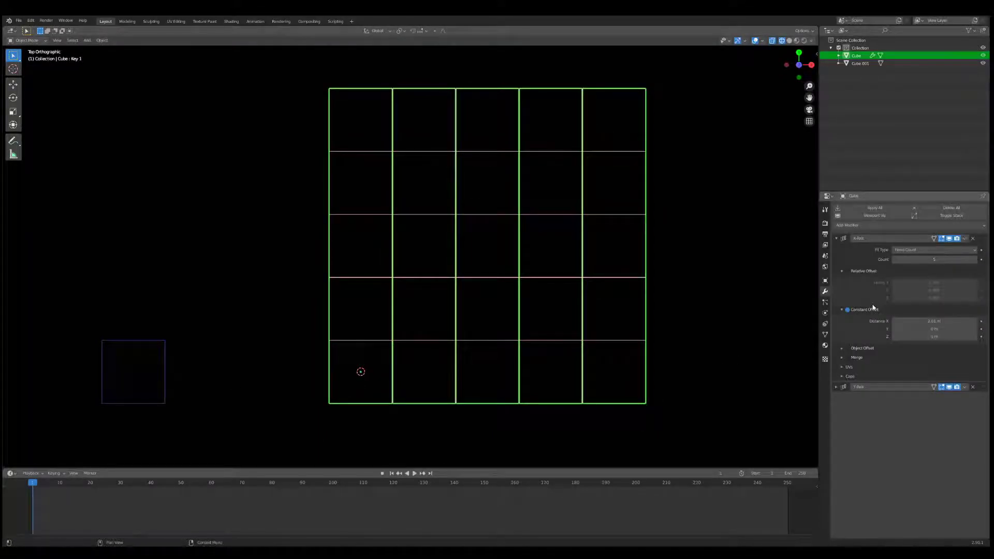
right_click(880, 321)
click(893, 318)
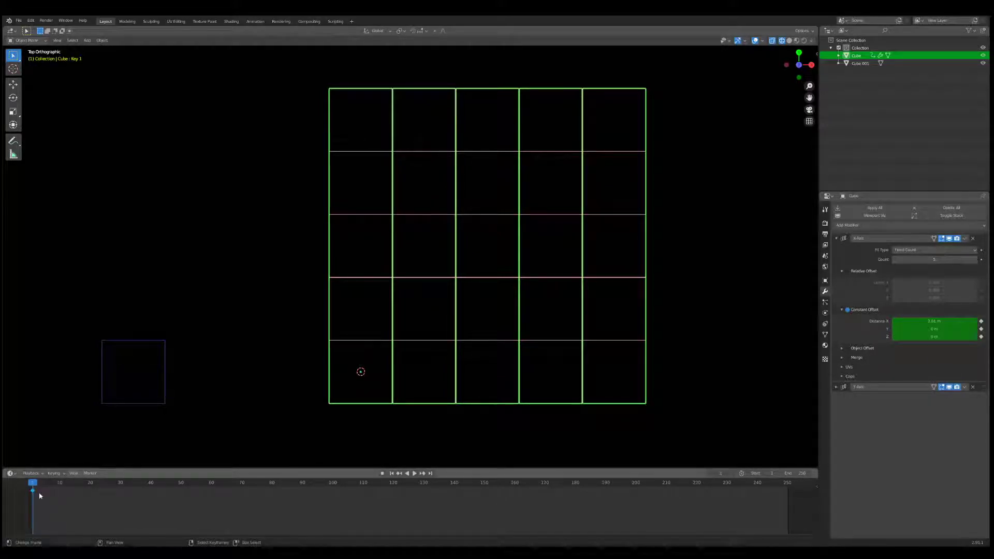
key(g)
click(160, 502)
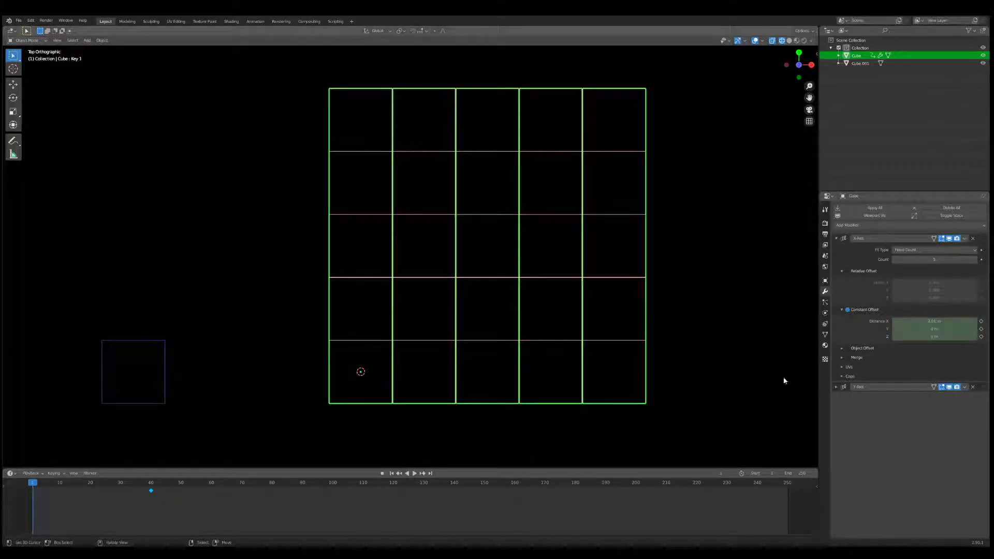
- Set the X-Axis array's constant offset Distance X to 0 at frame 1 and keyframe it
click(947, 322)
text(0)
key(Return)
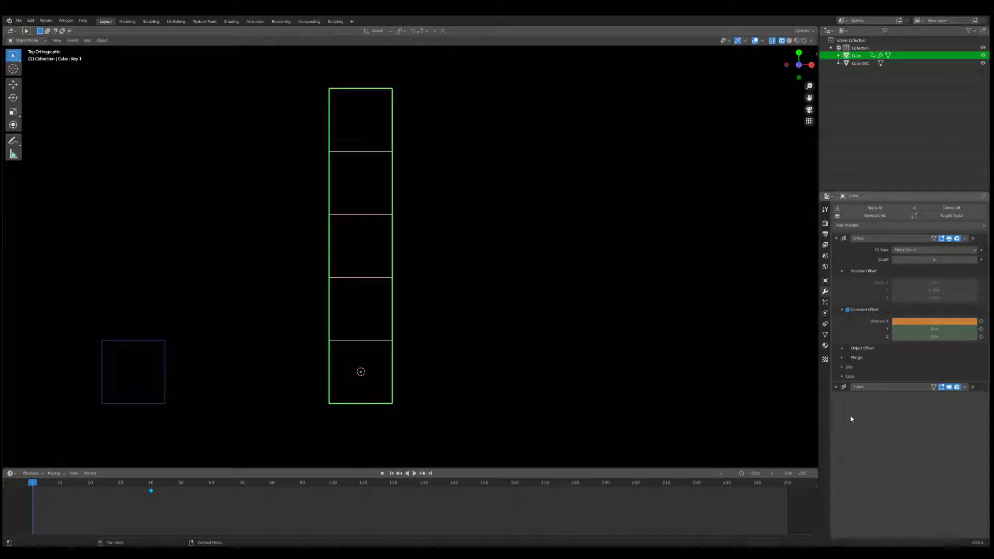
key(i)
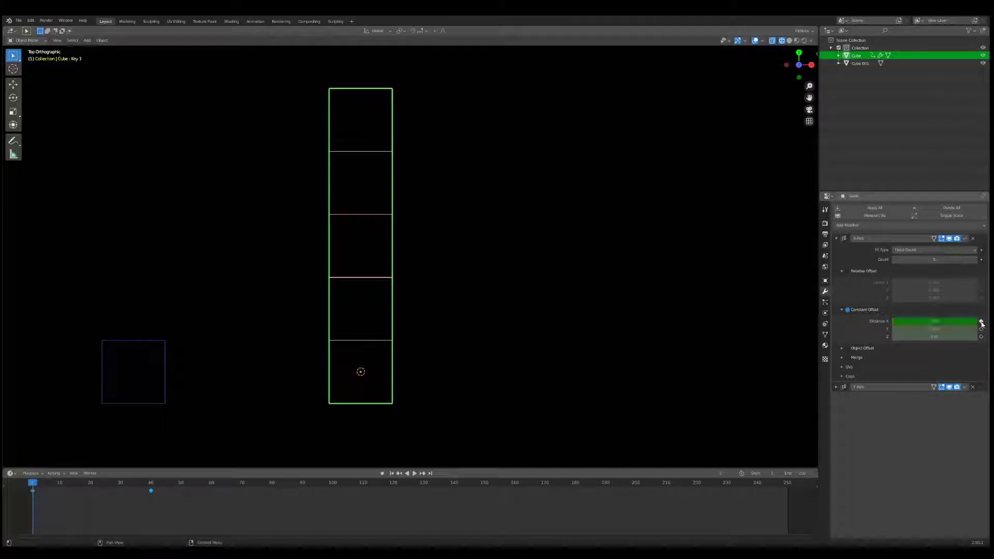
- Play the animation with the grid deselected and replay it from the start to check the array's expansion along X
click(414, 473)
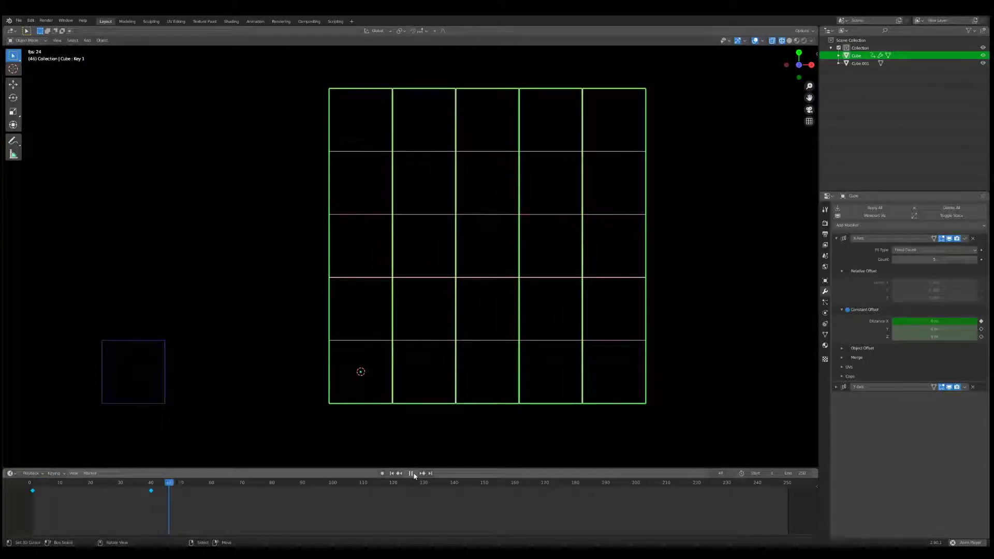
click(212, 420)
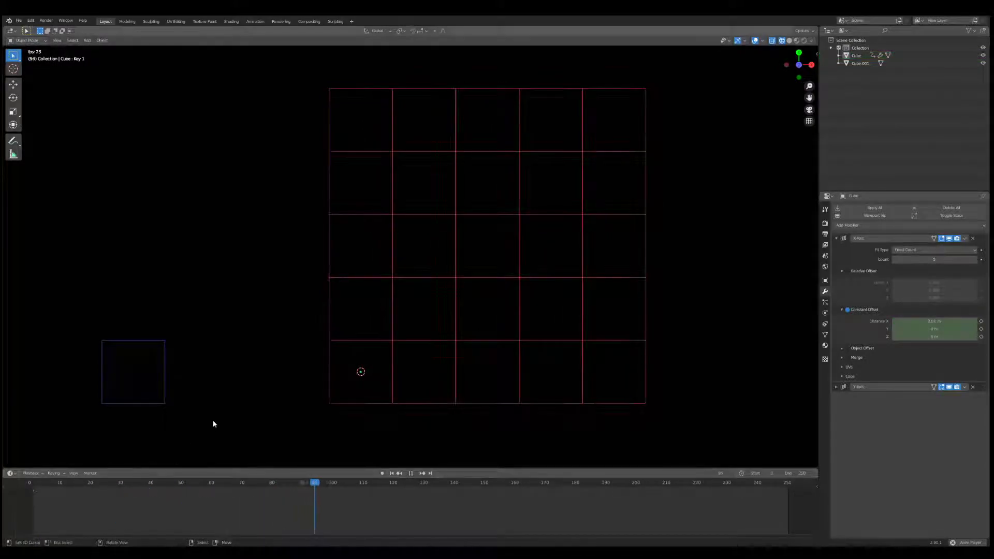
key(shift+Left)
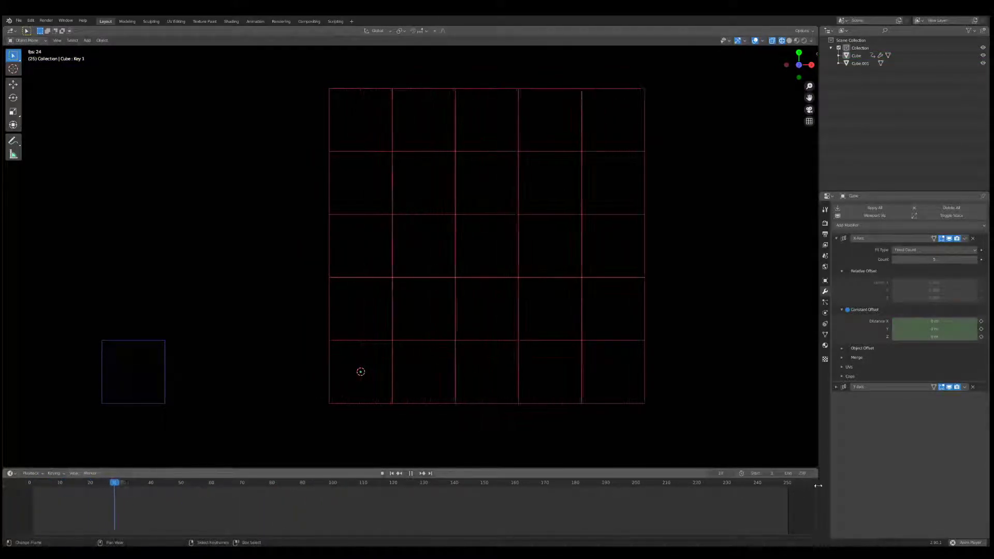
key(shift+Left)
- Select the red grid, move its end offset keyframes to frame 40 and clear the selection
click(474, 407)
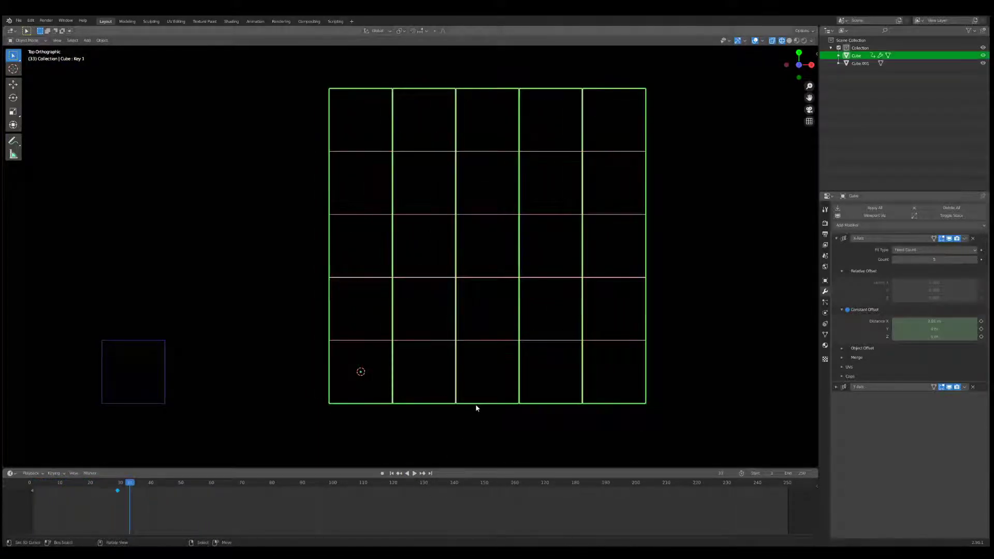
key(space)
key(g)
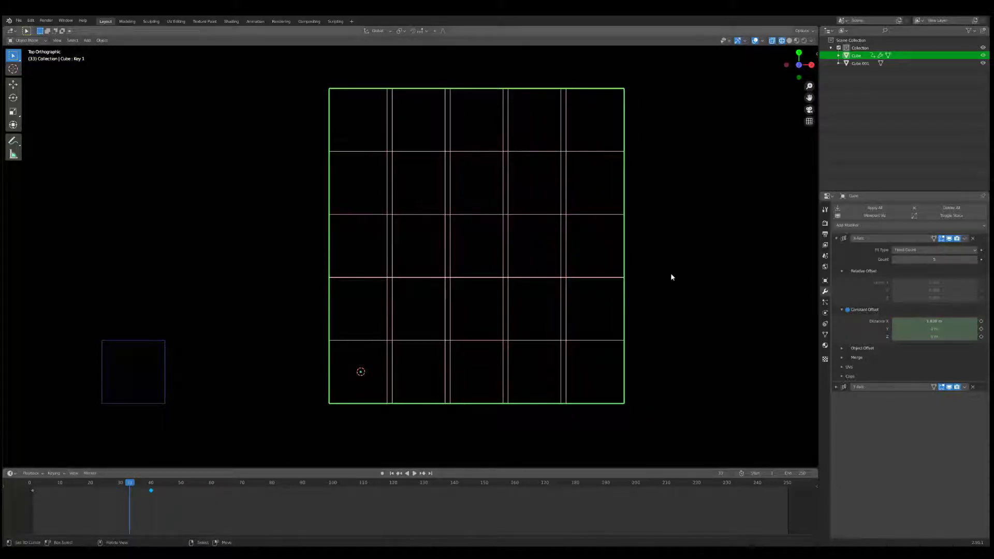
click(675, 185)
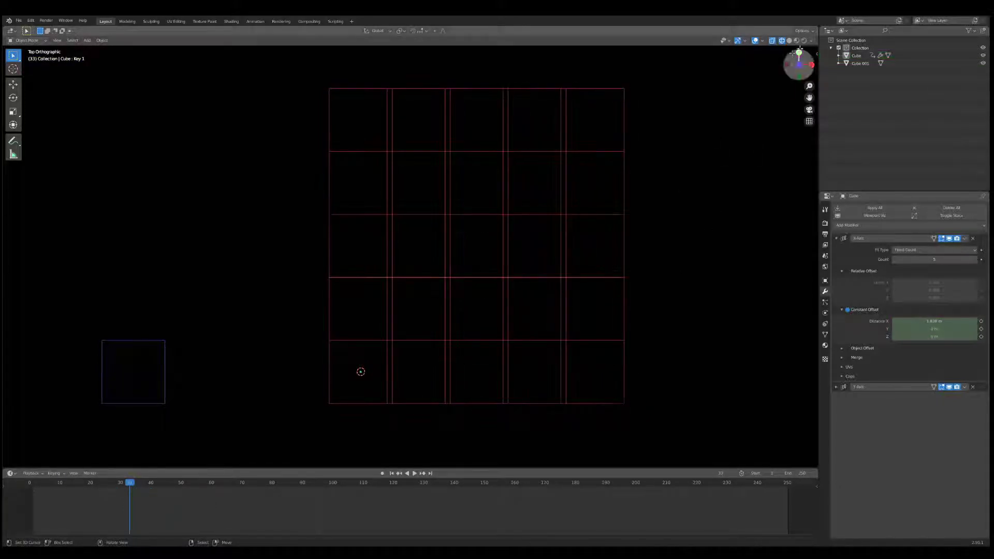
drag(816, 27, 582, 33)
click(590, 31)
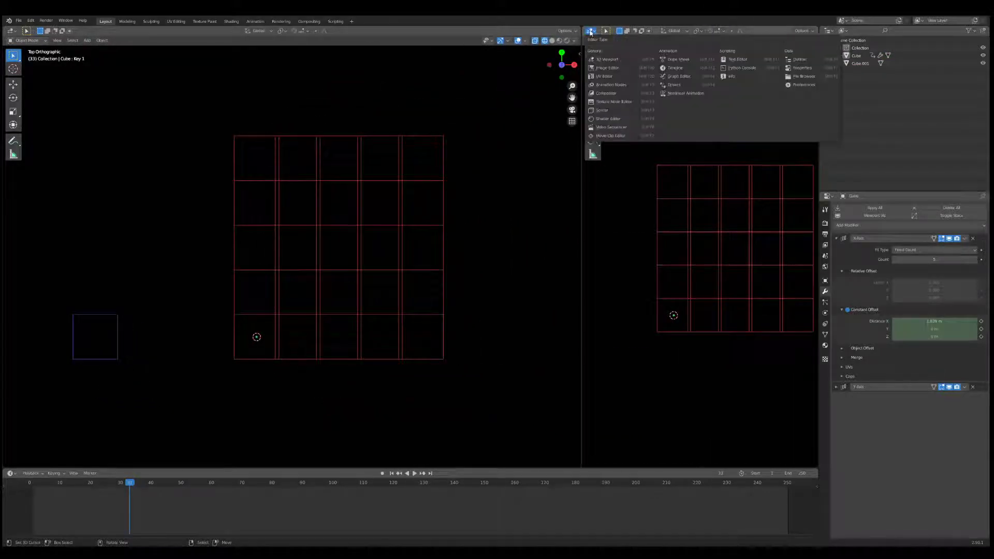
click(594, 32)
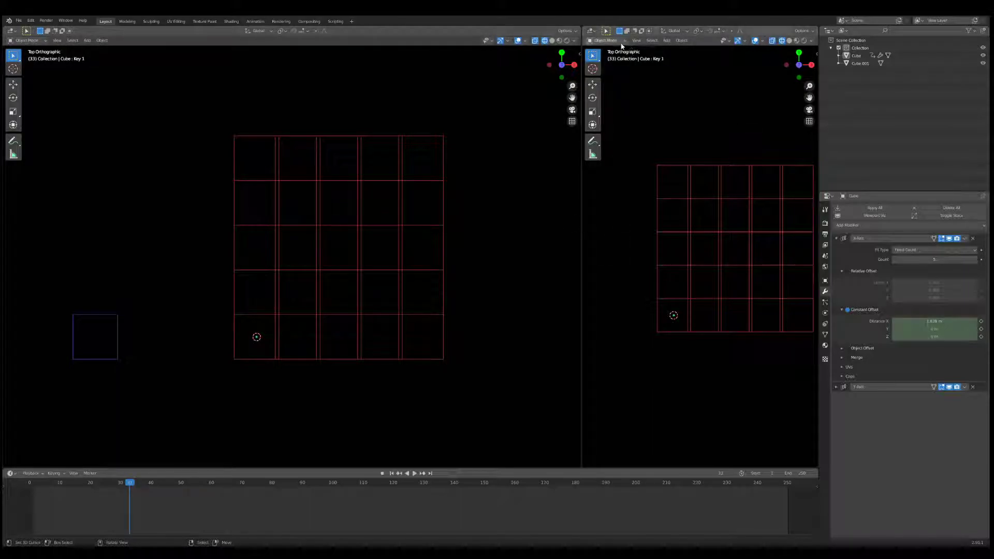
right_click(581, 97)
click(571, 112)
click(685, 117)
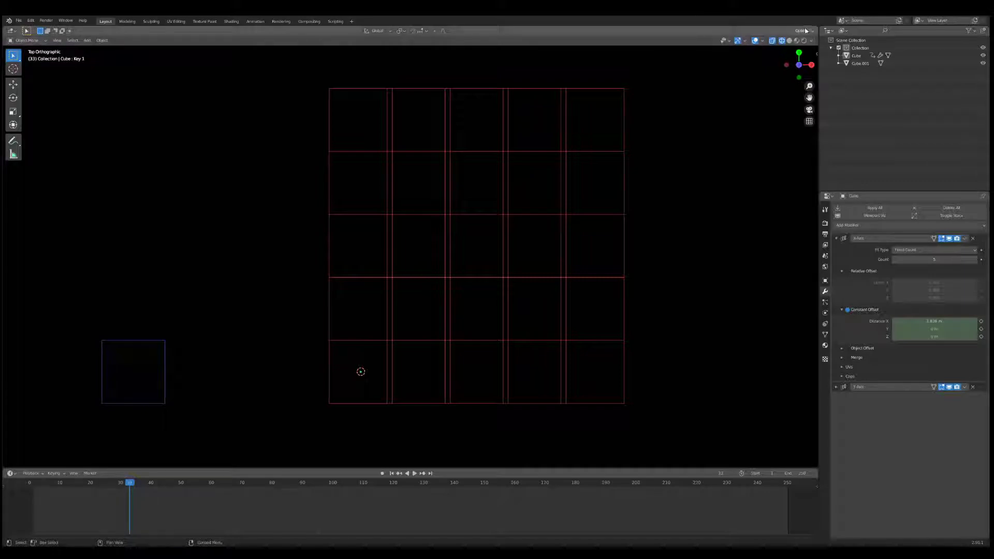
- Split the 3D viewport vertically, turn the new area into a Graph Editor and select the red grid to show its curves
drag(809, 28, 618, 36)
click(618, 32)
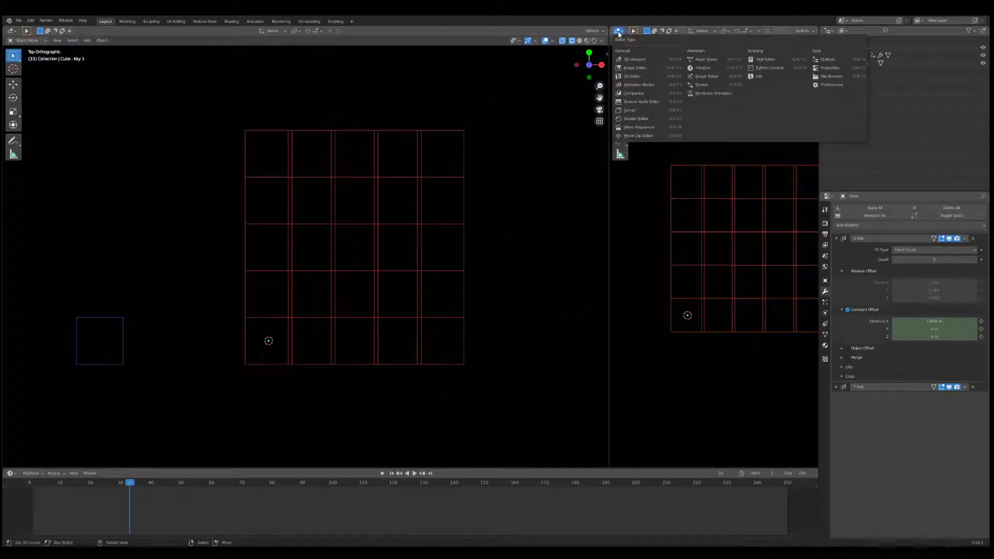
click(706, 76)
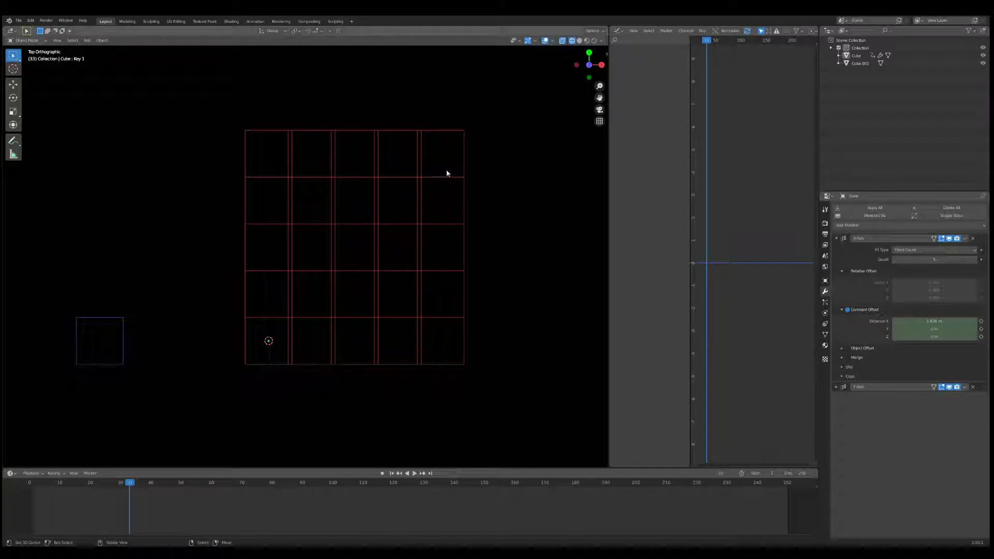
click(454, 132)
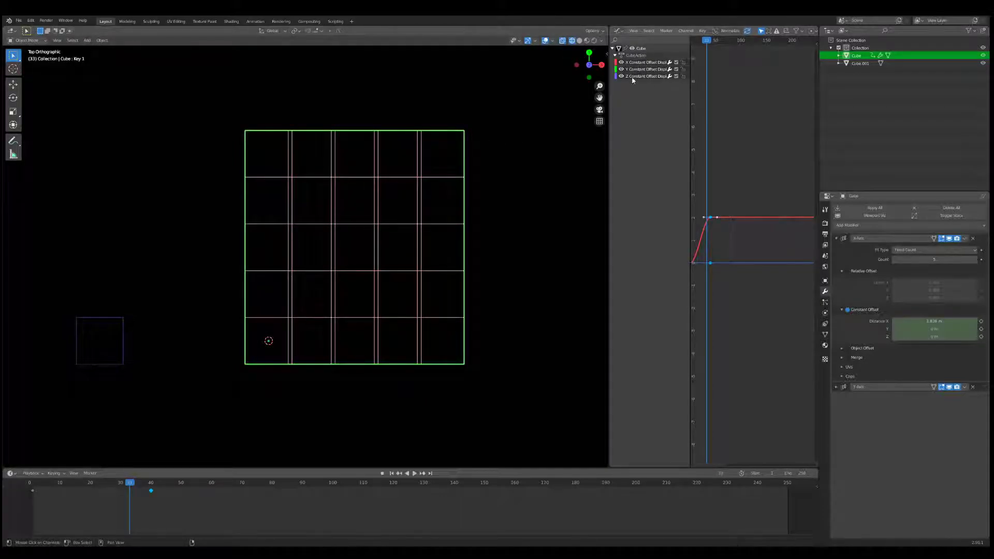
- Shorten the animation's playback range to end at frame 100
scroll(715, 251, up, 2)
key(Home)
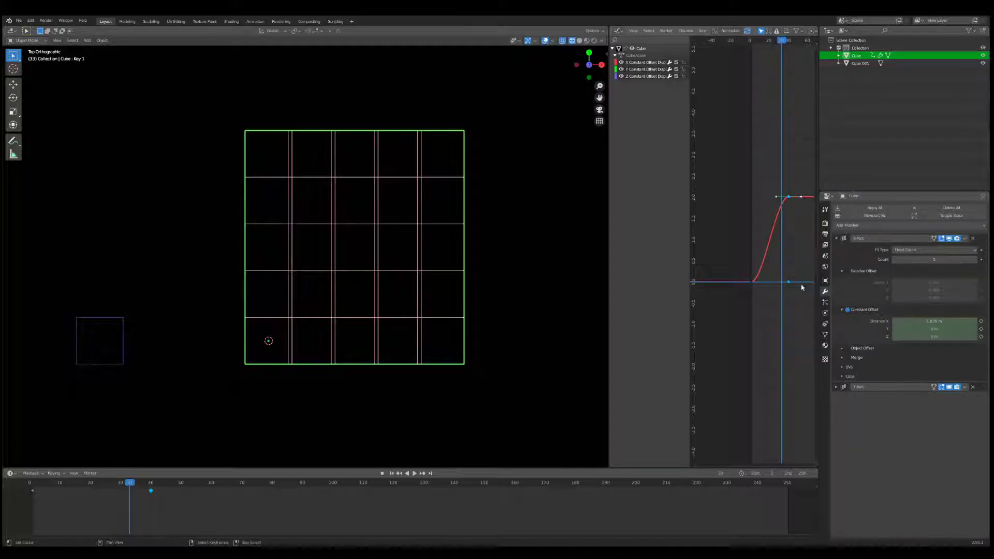
click(802, 473)
text(150)
key(Return)
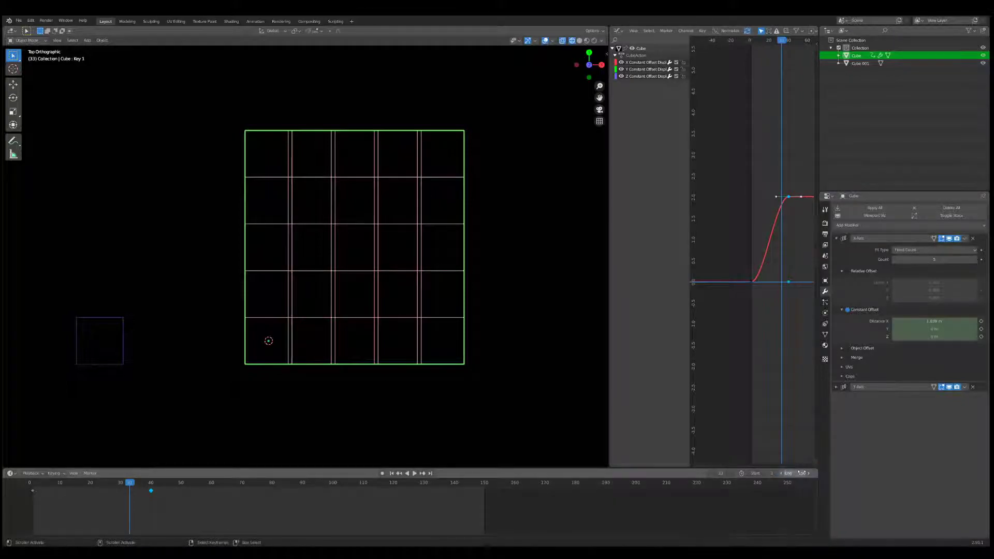
key(Return)
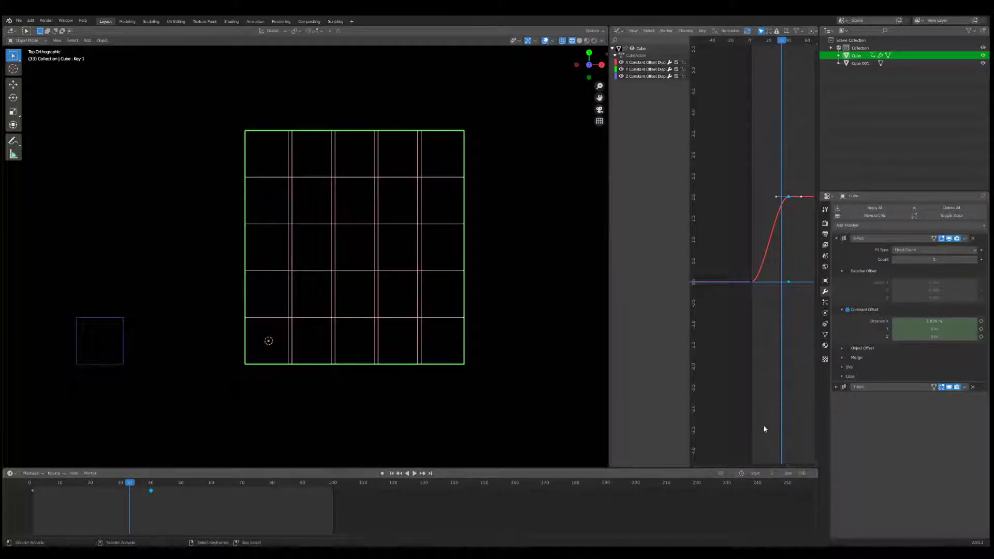
- Return to frame 0, show the X offset curve's modifier settings and widen the Graph Editor
scroll(785, 51, down, 5)
middle_drag(785, 40, 750, 50)
drag(741, 43, 693, 93)
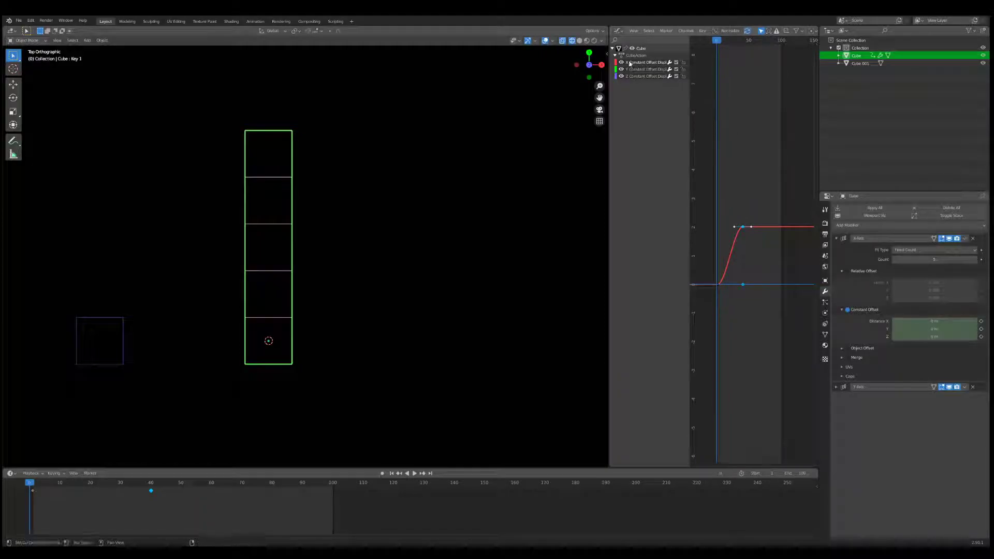
key(n)
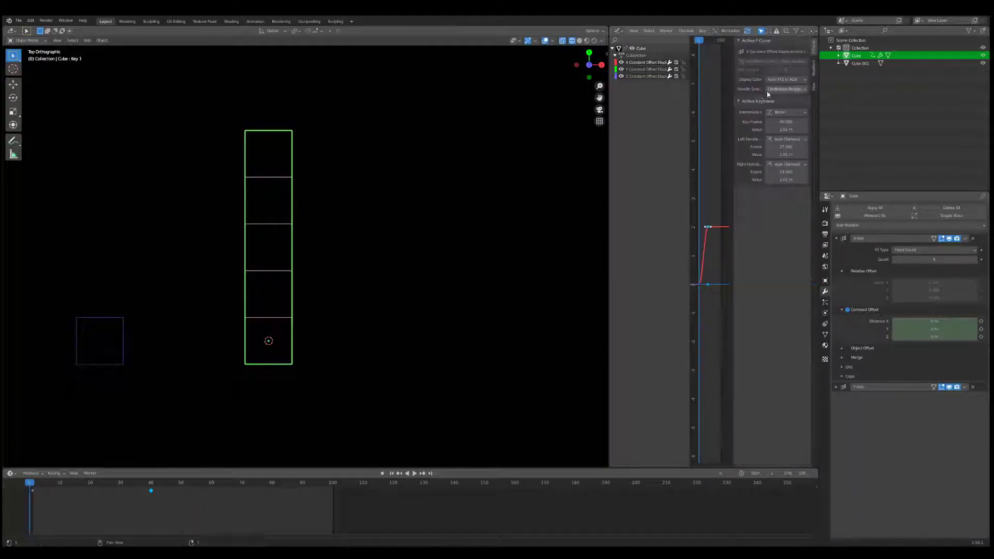
click(814, 68)
drag(609, 108, 496, 115)
scroll(646, 270, up, 6)
scroll(645, 270, up, 5)
mouse_move(613, 252)
middle_down()
mouse_move(672, 238)
mouse_move(627, 260)
middle_up()
- Add a Stepped Interpolation modifier to the X constant offset curve and frame the curve
click(757, 53)
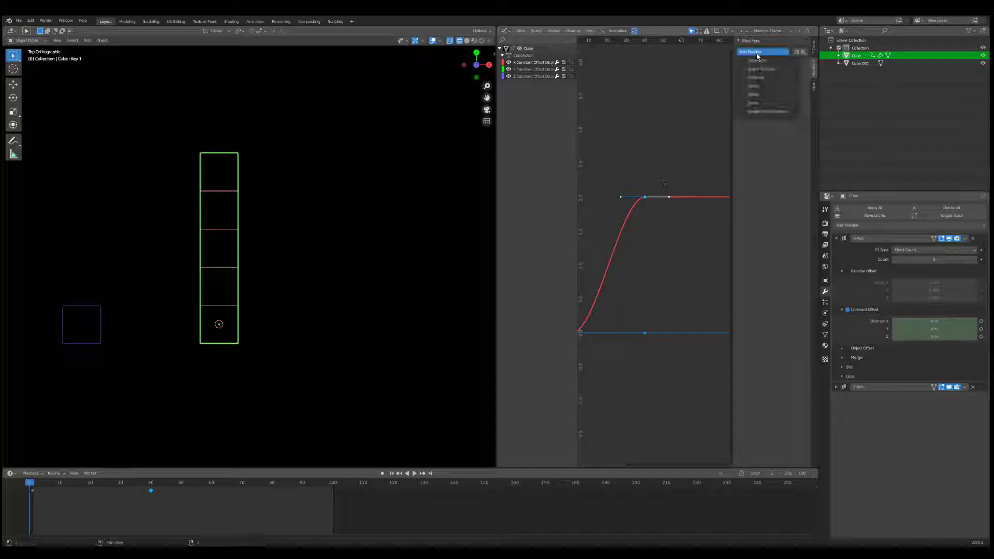
click(759, 112)
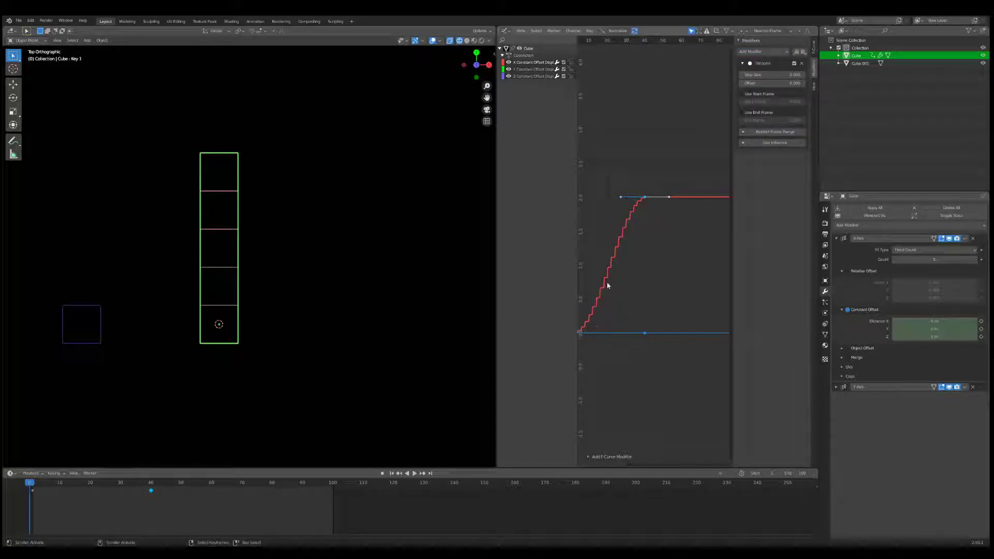
scroll(665, 289, up, 3)
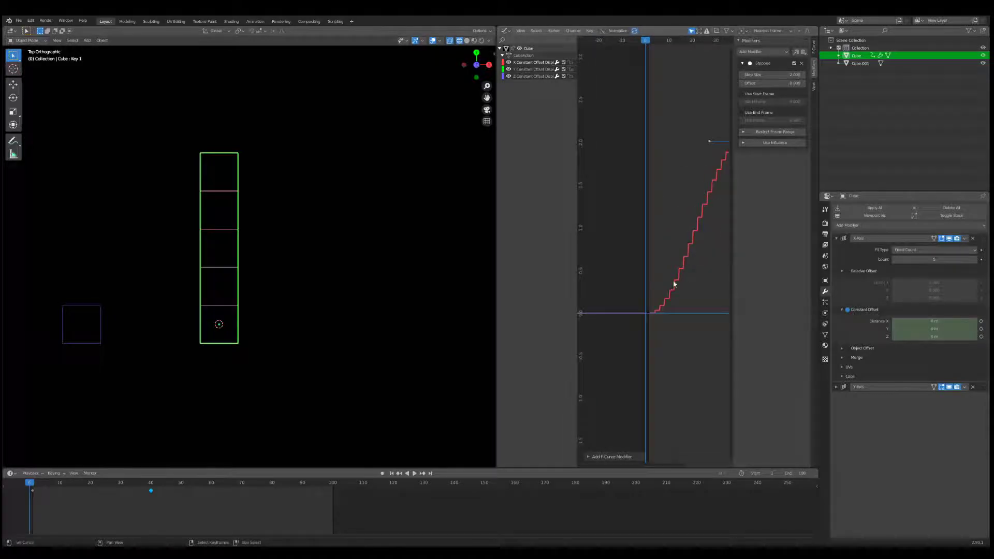
middle_drag(666, 288, 666, 335)
key(Home)
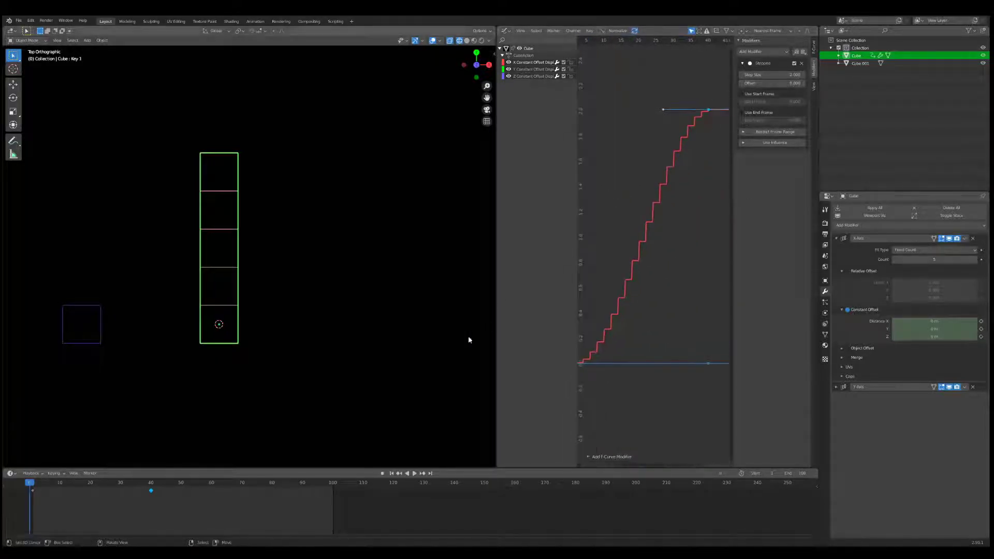
- Play the animation with the grid deselected to check the stepped expansion, stopping at frame 27
key(KP_Decimal)
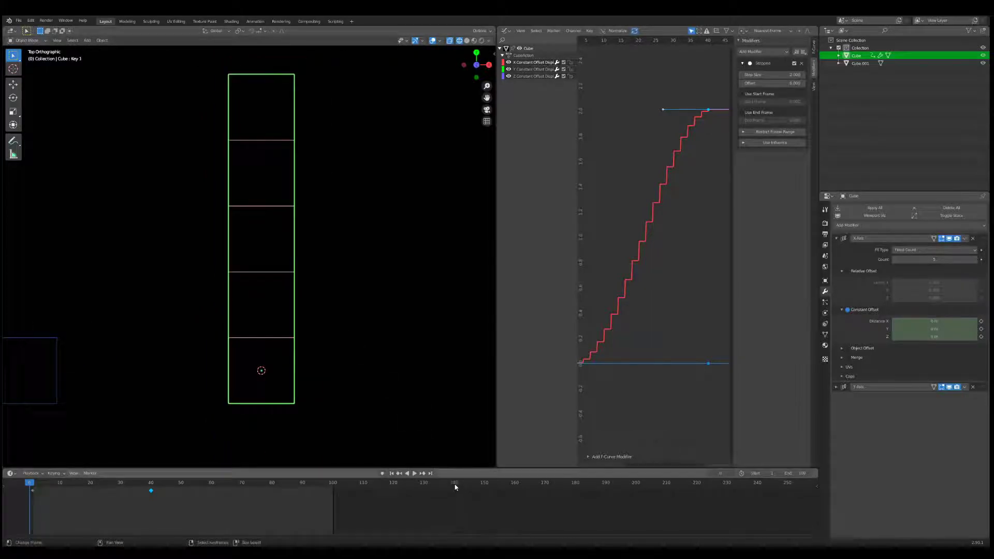
click(415, 473)
click(417, 421)
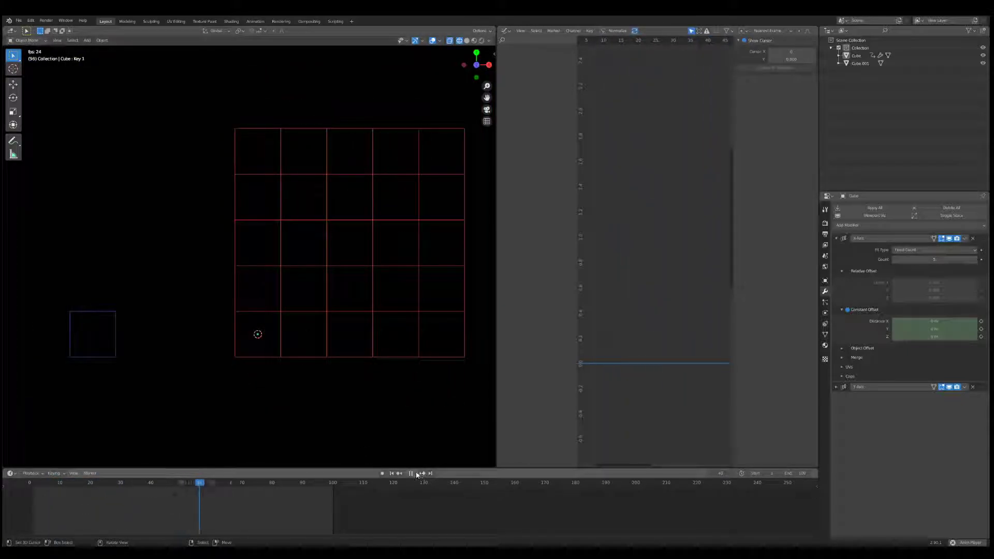
drag(200, 481, 111, 482)
- Select the grid, set the stepped modifier's Step Size to 5 and play the animation from frame 0 to check it
right_click(272, 305)
drag(787, 77, 797, 77)
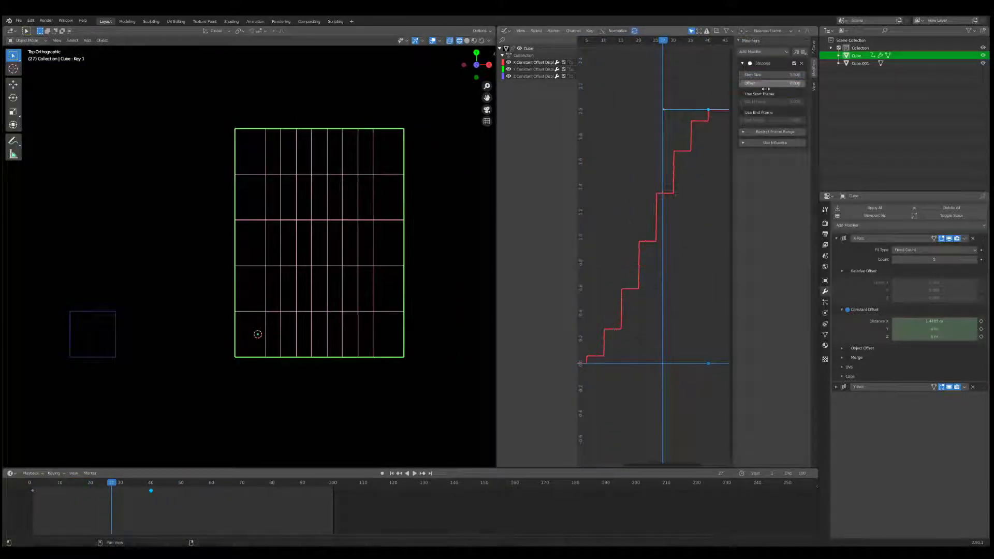
drag(114, 485, 30, 482)
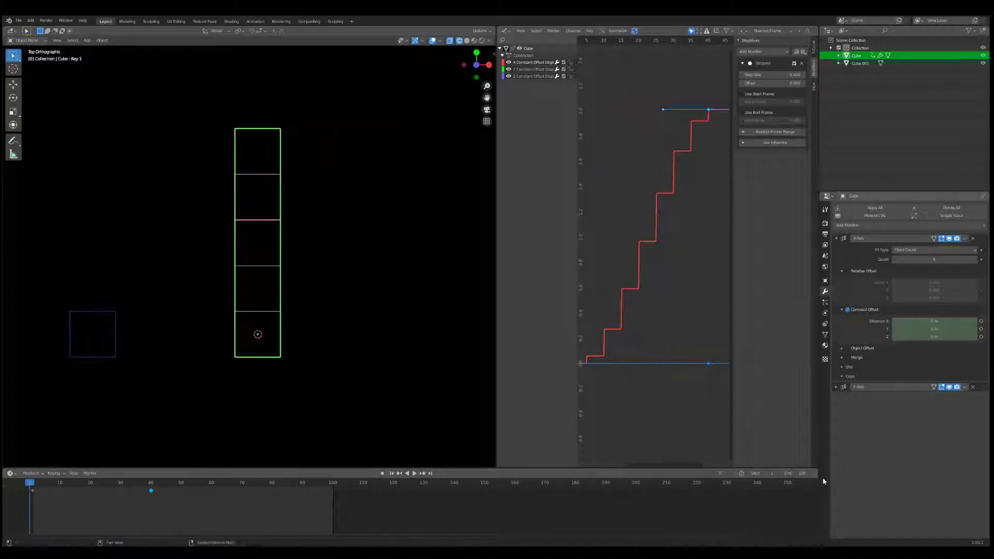
click(485, 365)
click(414, 473)
click(414, 473)
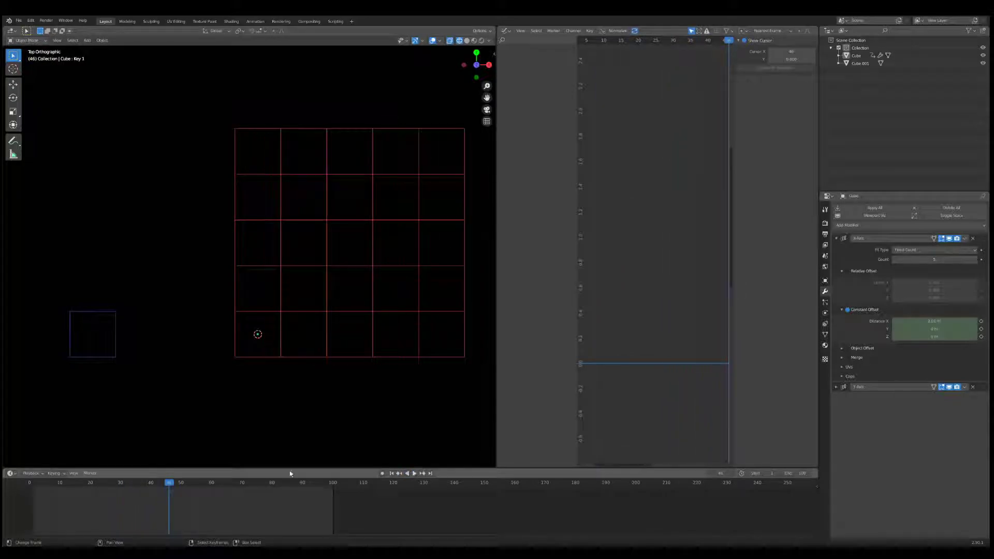
- Reselect the grid, set the stepped modifier's Step Size to 2 and replay the deselected grid from frame 0
drag(169, 493, 112, 492)
click(314, 351)
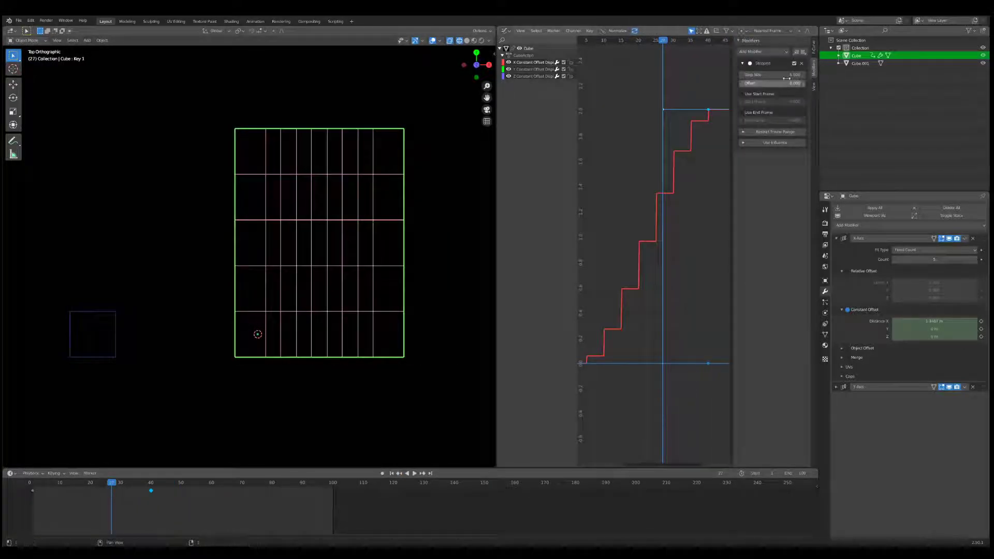
drag(745, 74, 728, 75)
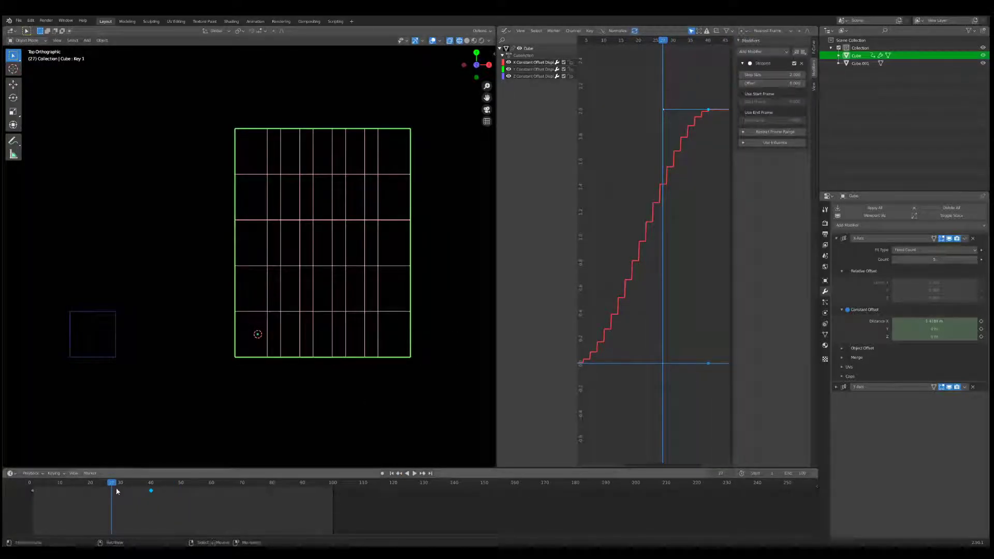
drag(116, 492, 29, 494)
click(414, 473)
click(222, 409)
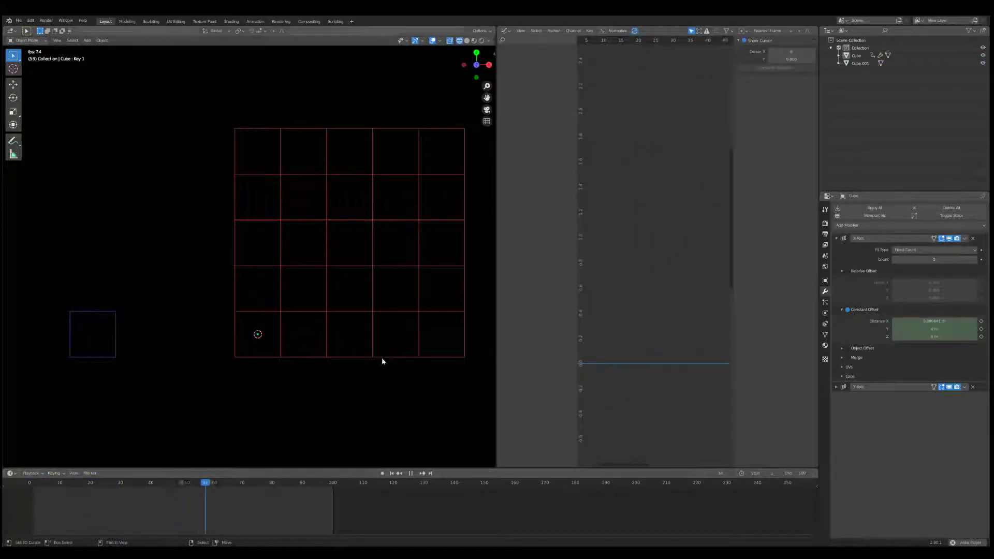
- Select the grid and change its start offset keyframes' interpolation to Elastic
click(374, 357)
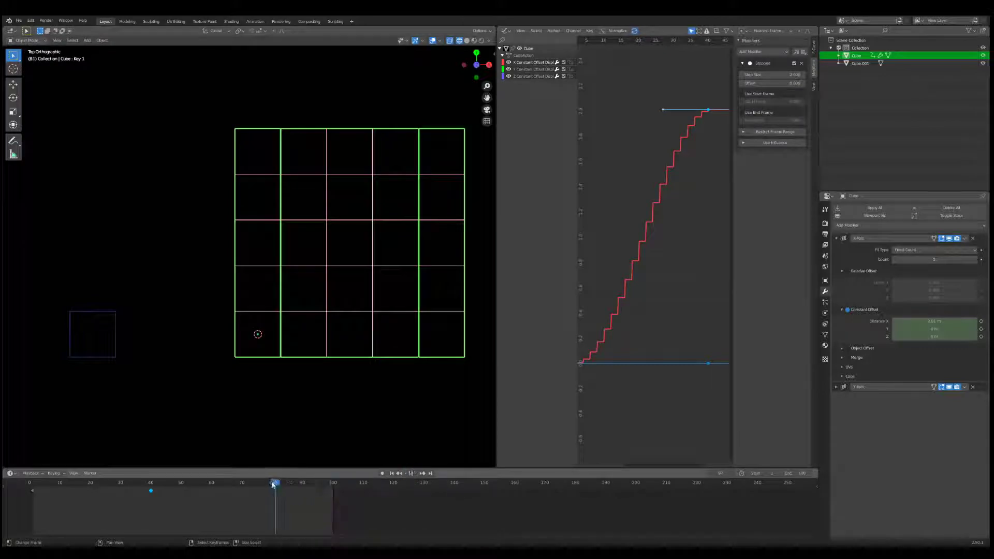
drag(254, 485, 78, 485)
click(33, 491)
key(t)
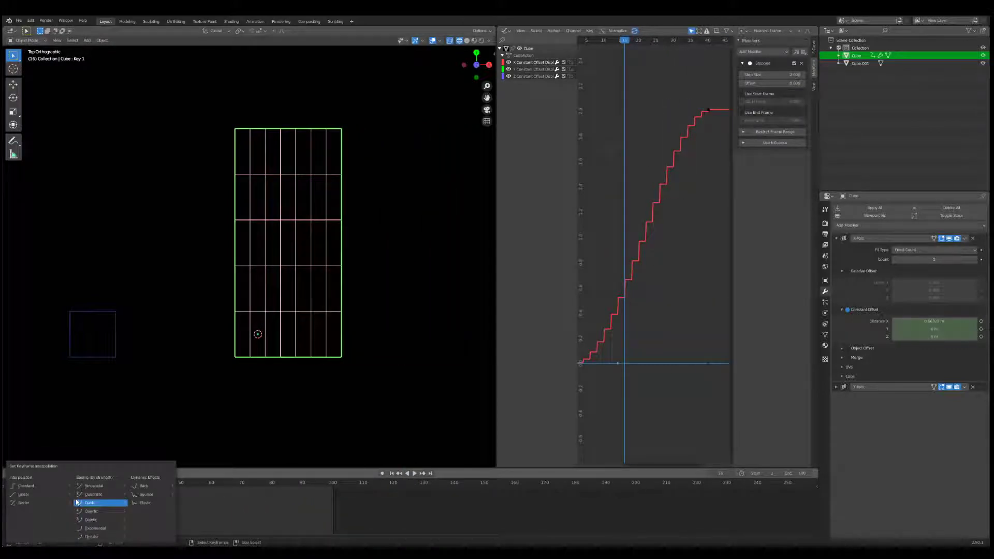
click(140, 503)
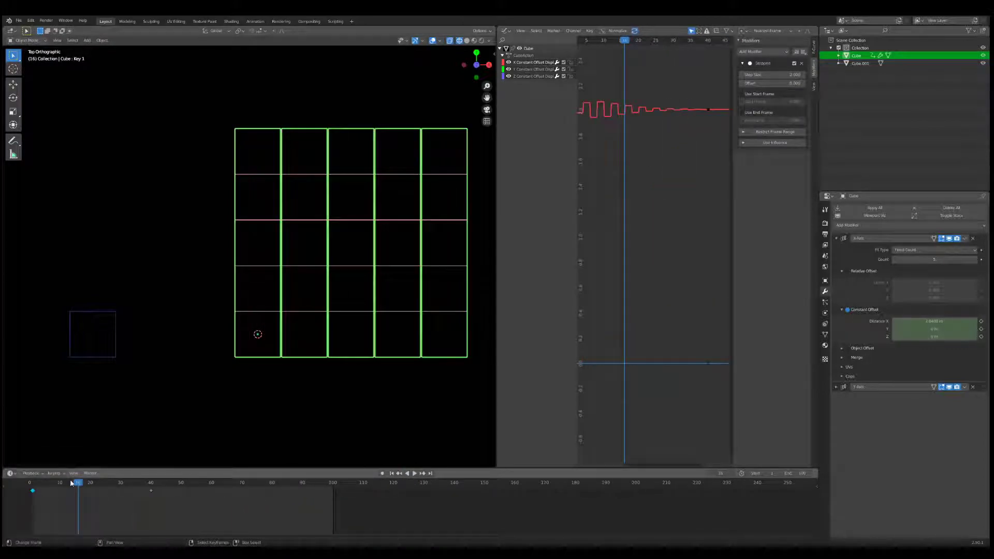
- Move the end offset keyframes to about frame 21 and play the animation from frame 0 with the grid deselected
drag(76, 484, 29, 485)
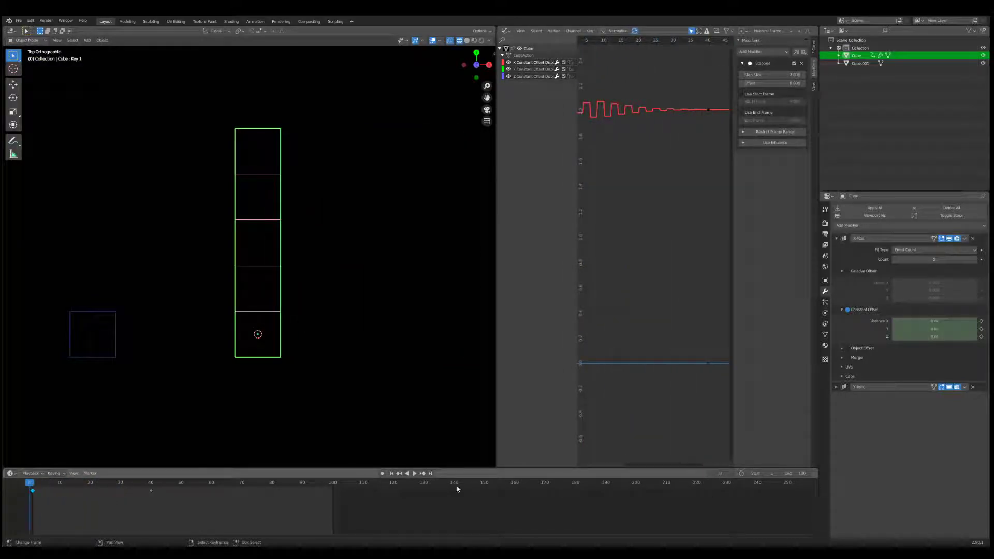
key(g)
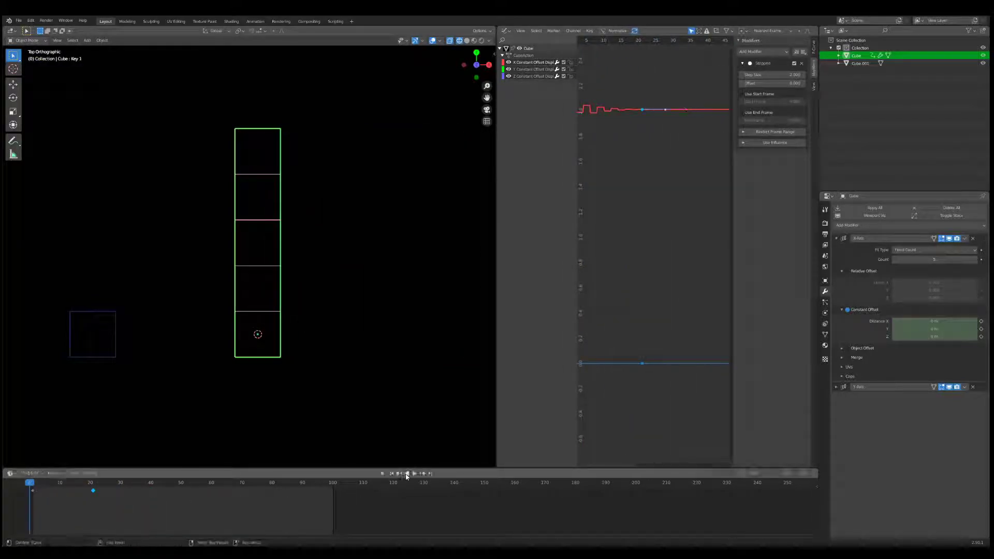
key(space)
click(393, 405)
click(31, 493)
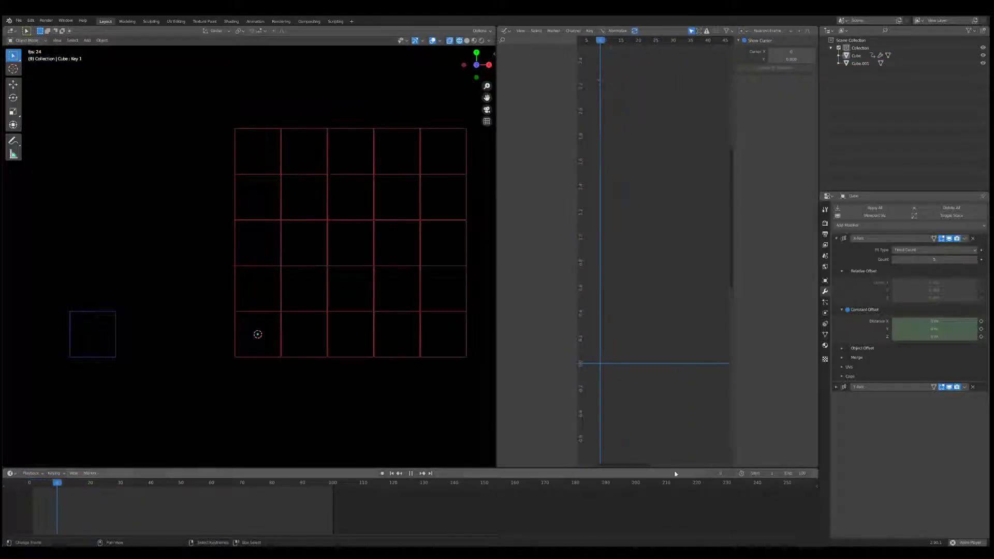
click(412, 472)
- Select the grid, move its end offset keyframes to about frame 69 and return to frame 0 to view the curve
click(355, 360)
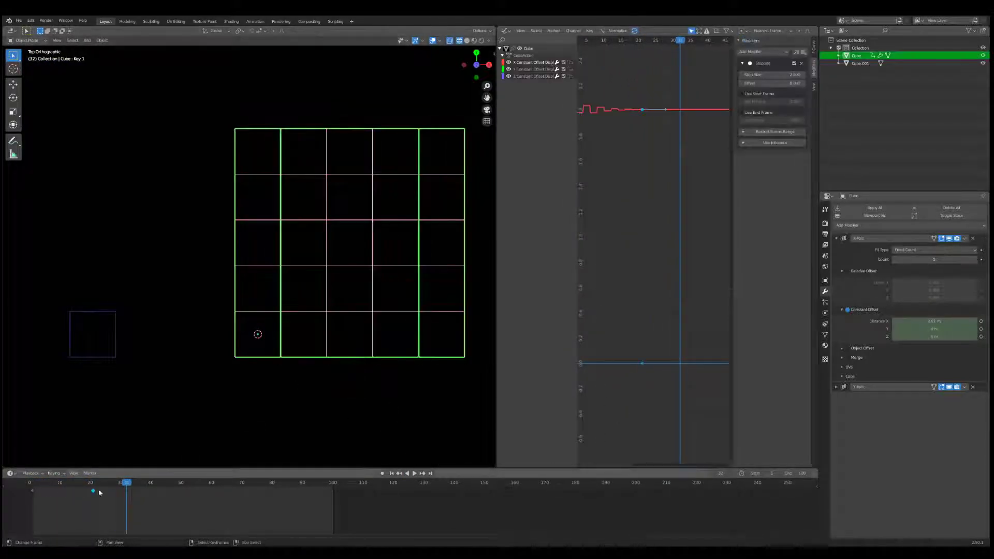
key(g)
click(248, 493)
drag(104, 491, 14, 490)
key(space)
key(Escape)
scroll(727, 266, down, 13)
middle_drag(672, 249, 667, 270)
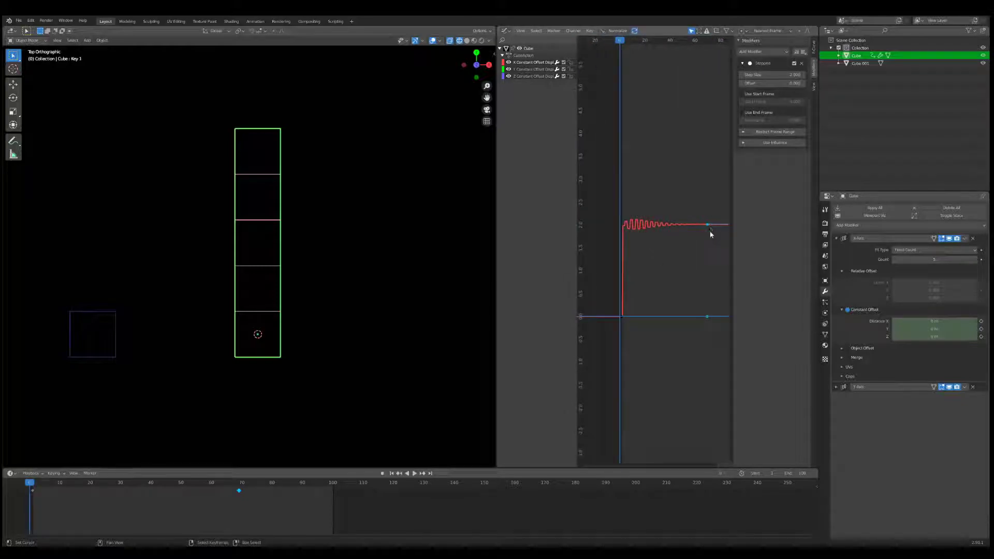
- Play the animation with the grid deselected and replay it from frame 1 to check the elastic expansion
click(414, 474)
click(352, 384)
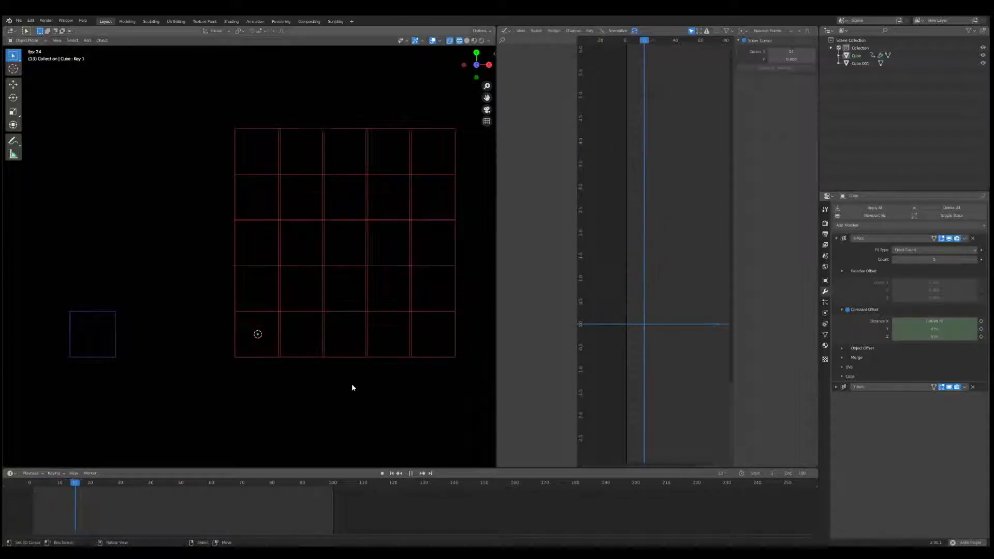
click(412, 475)
drag(184, 485, 32, 485)
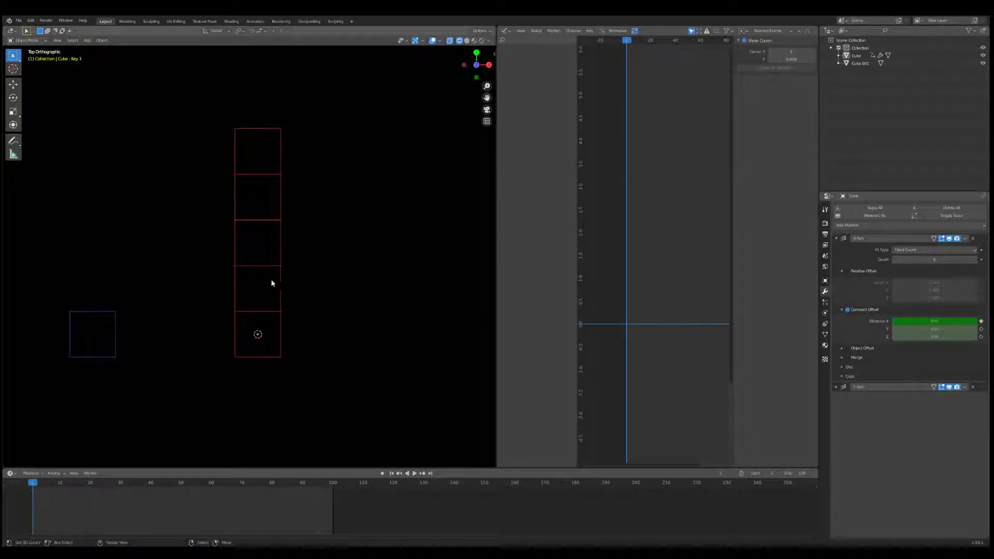
click(275, 281)
key(Return)
click(354, 373)
click(414, 473)
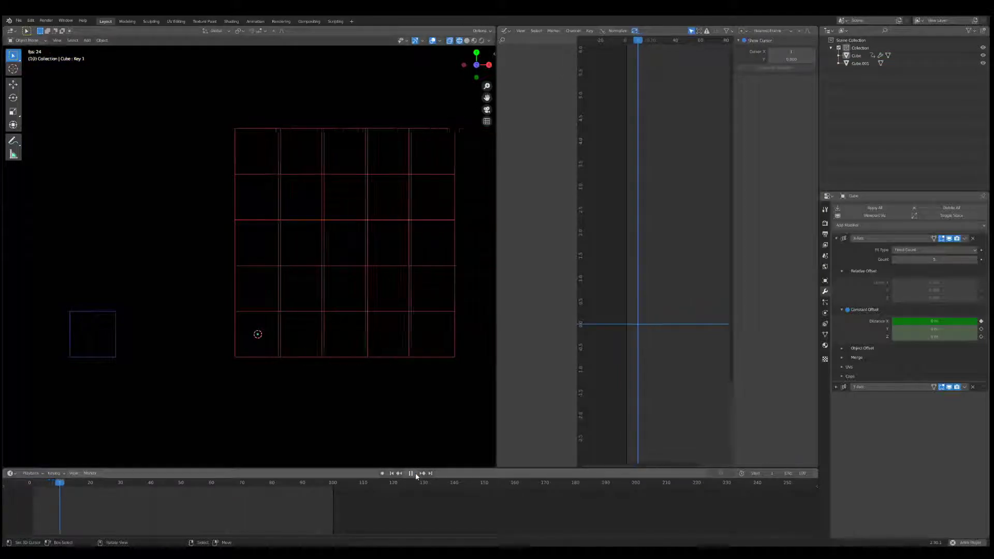
click(411, 473)
- Select the grid, set its start offset keyframes' interpolation to Linear and return to frame 0
click(380, 352)
right_click(32, 493)
key(t)
click(31, 484)
drag(99, 486, 27, 487)
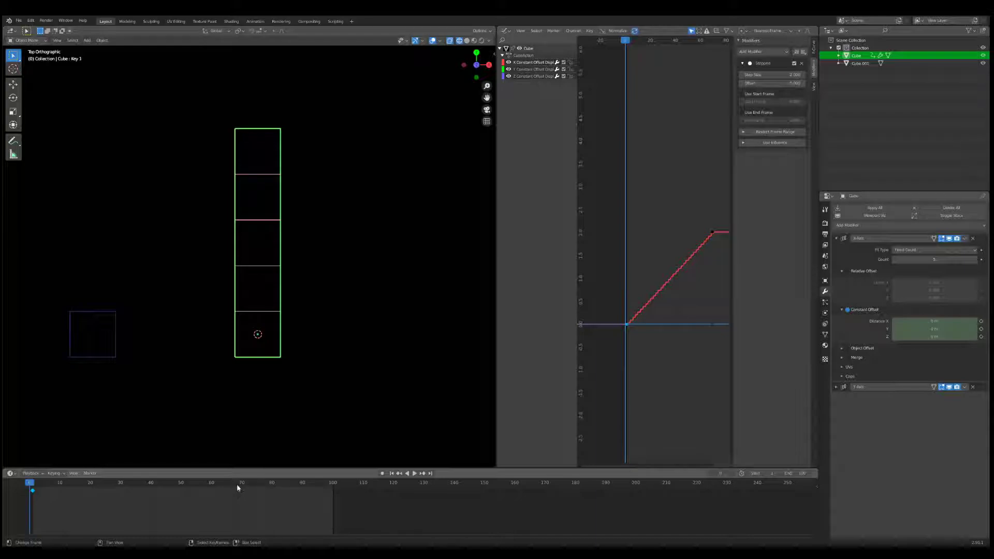
- Move the grid's end offset keyframes to frame 50
key(g)
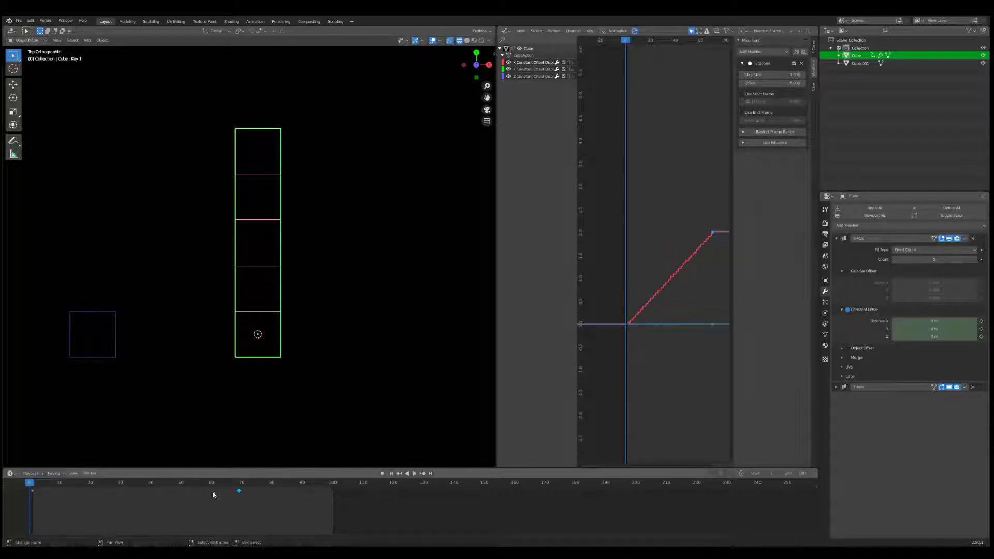
click(151, 493)
scroll(294, 345, up, 3)
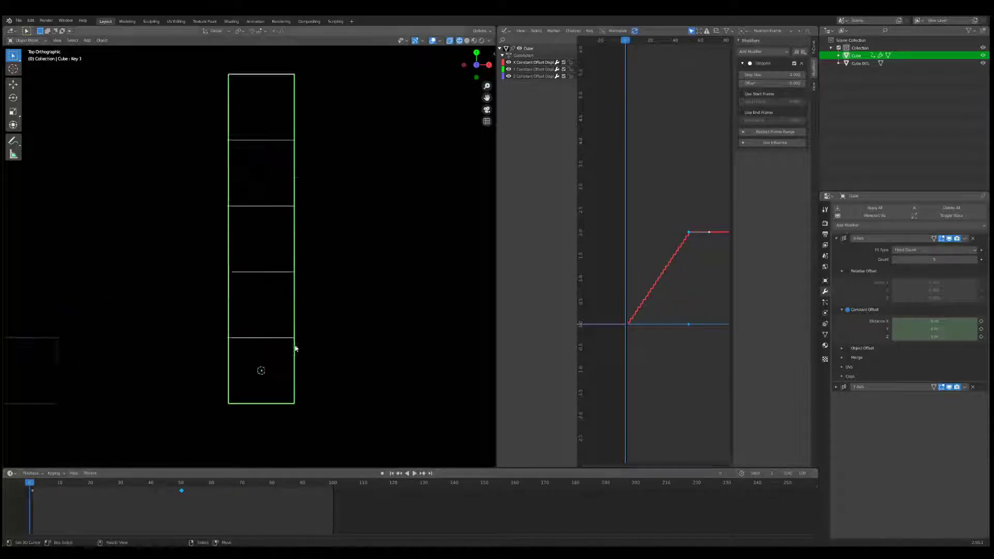
scroll(297, 362, down, 4)
- Play the animation with the grid deselected to check the linear expansion, then scrub back to frame 52
click(414, 473)
click(383, 415)
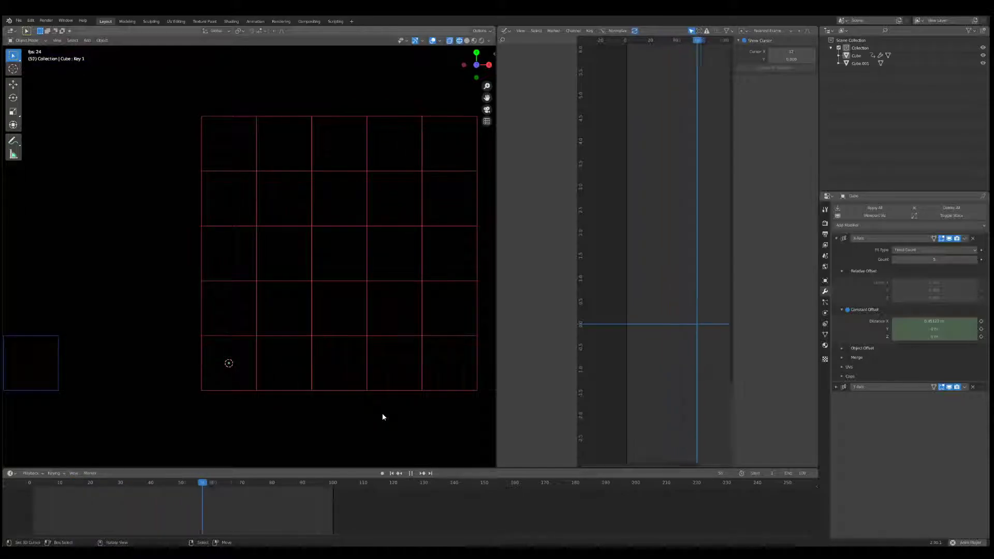
key(space)
drag(270, 482, 189, 504)
- Select the grid, set its start offset keyframes' interpolation to Back and play the animation from the start
click(280, 395)
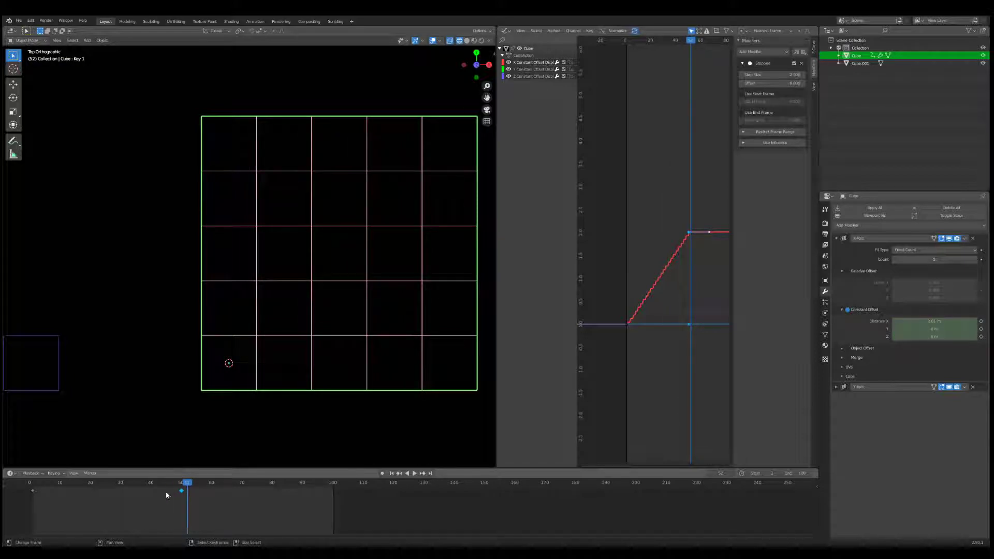
key(t)
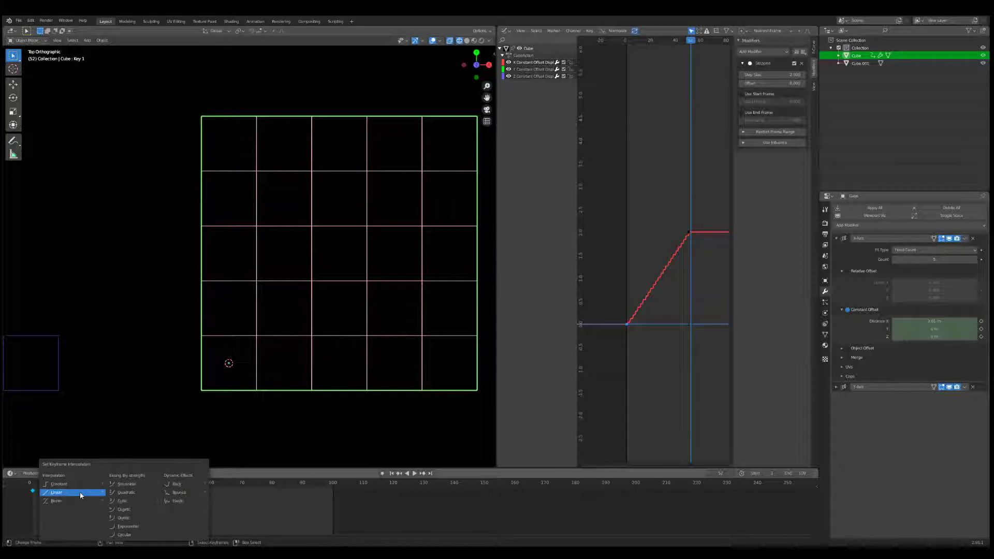
click(170, 485)
mouse_move(35, 486)
mouse_down()
mouse_move(185, 488)
mouse_move(29, 481)
mouse_up()
key(space)
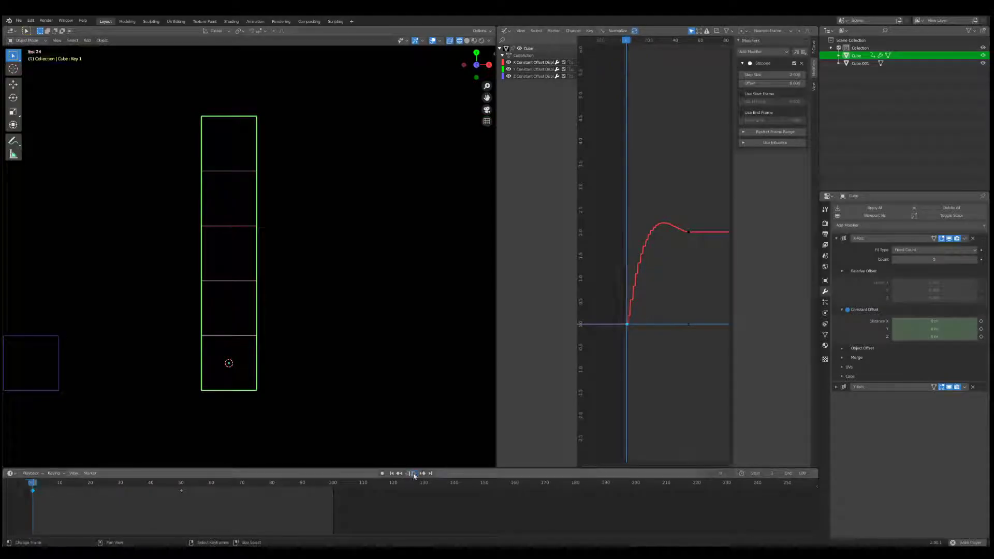
- Move the grid's end offset keyframes to frame 46 during playback, watch the expansion and stop the animation
click(409, 403)
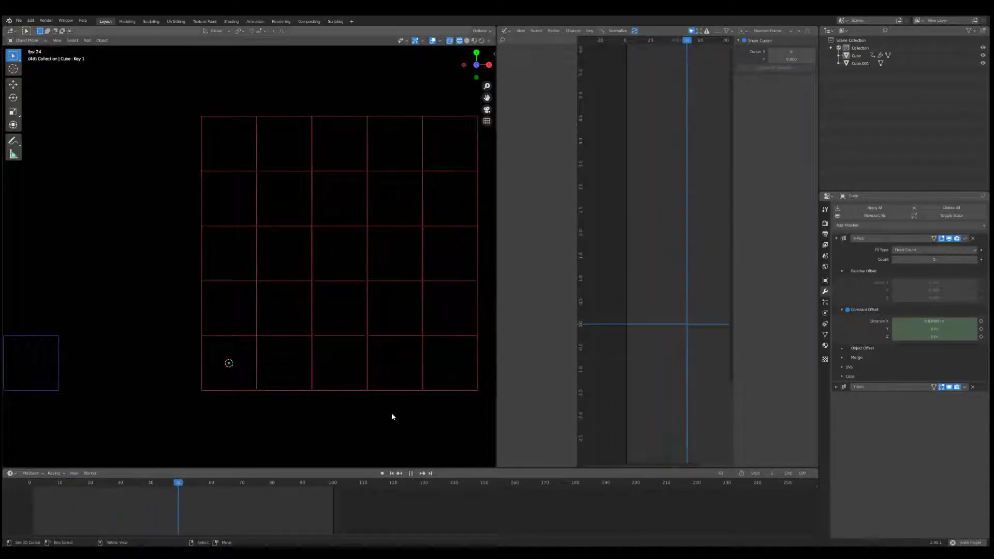
click(318, 399)
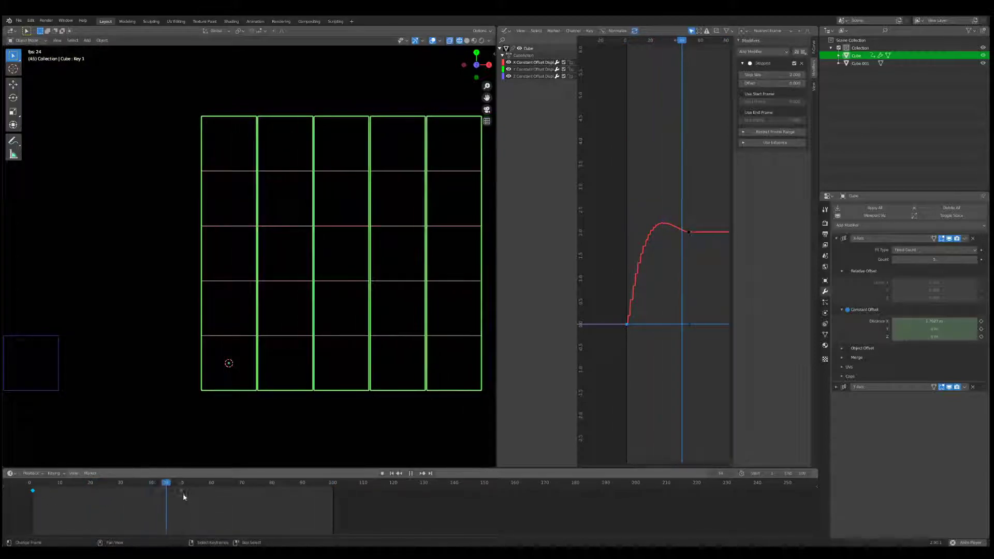
right_click(182, 492)
key(g)
click(171, 495)
drag(156, 482, 61, 484)
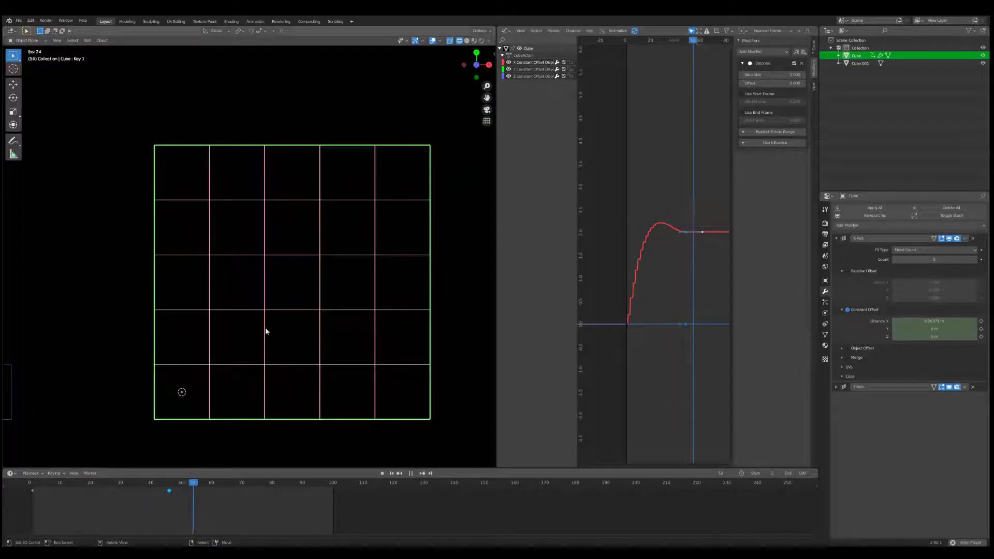
key(Escape)
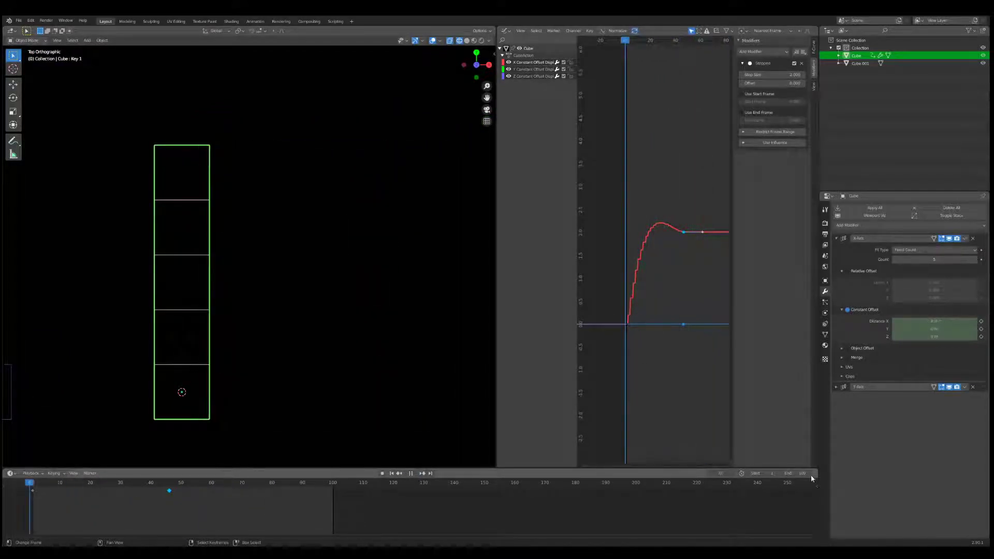
- Deselect the grid and scrub through the timeline to examine the Back-interpolated expansion, stopping at frame 45
click(472, 417)
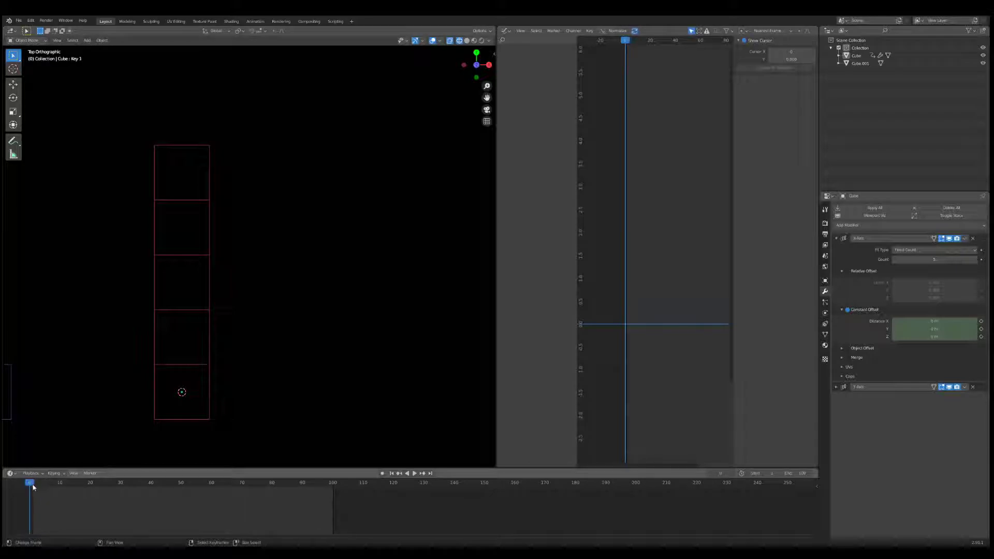
drag(34, 487, 218, 487)
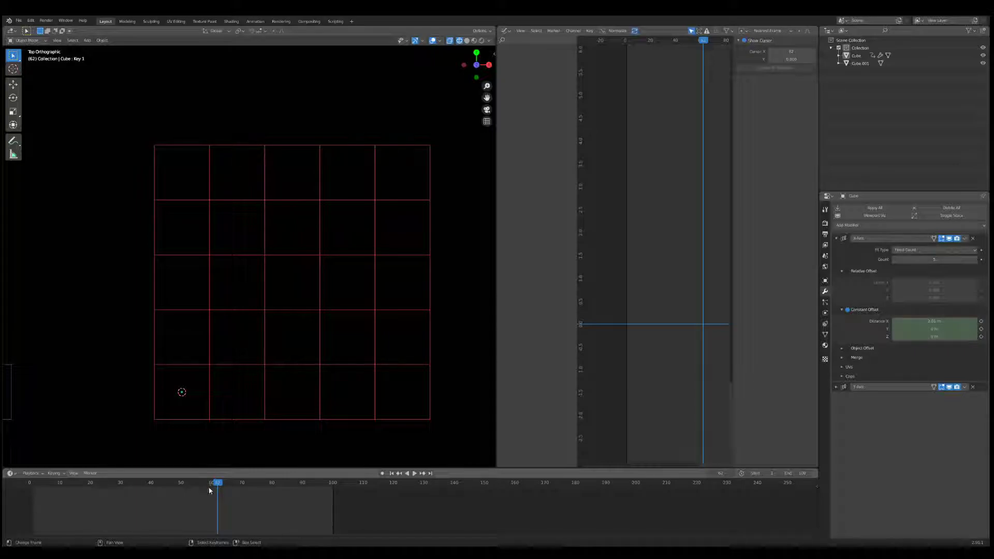
scroll(216, 343, down, 2)
drag(120, 485, 166, 483)
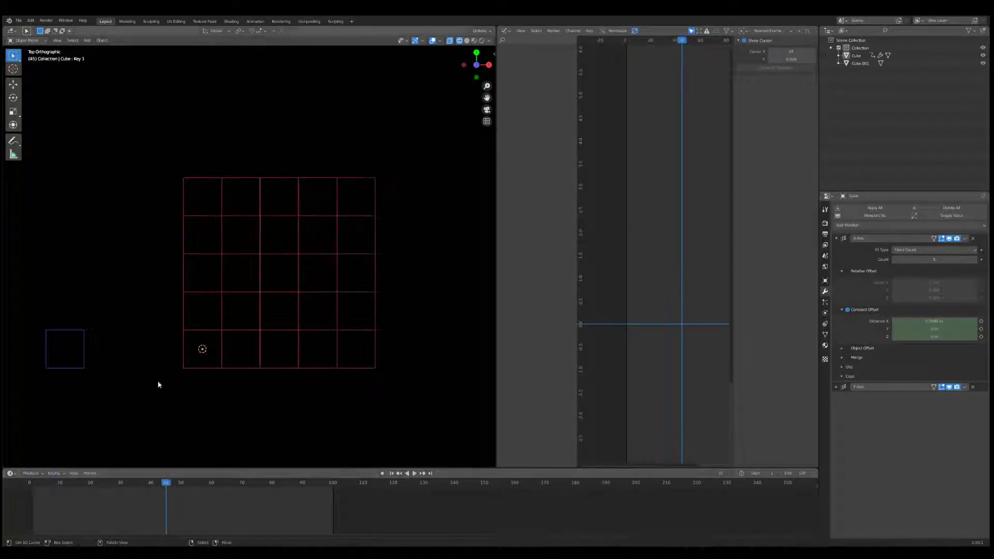
- Select the grid, return to frame 0, preview its Key 1 shape key and keyframe that shape key's value at 0
click(231, 340)
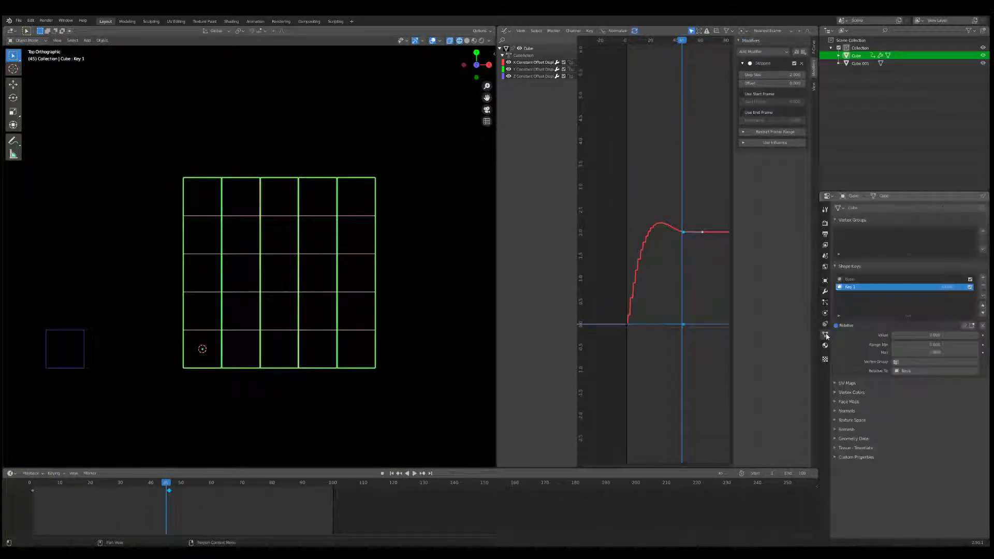
drag(154, 485, 28, 496)
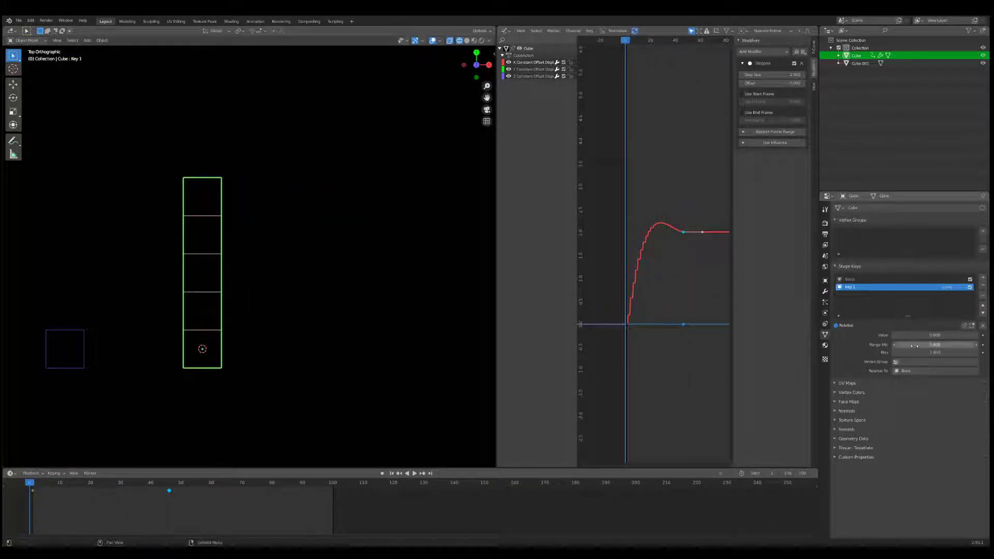
drag(893, 335, 948, 335)
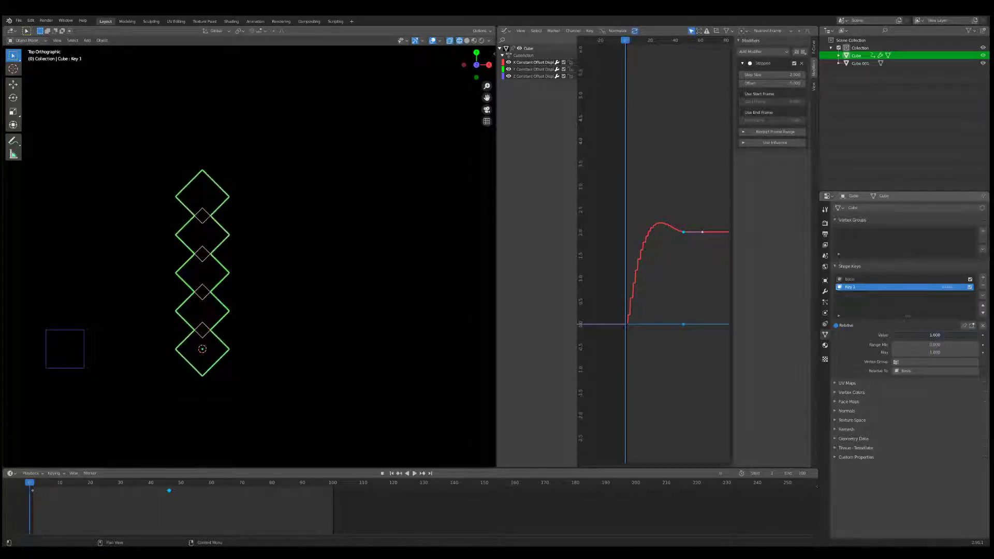
right_click(926, 336)
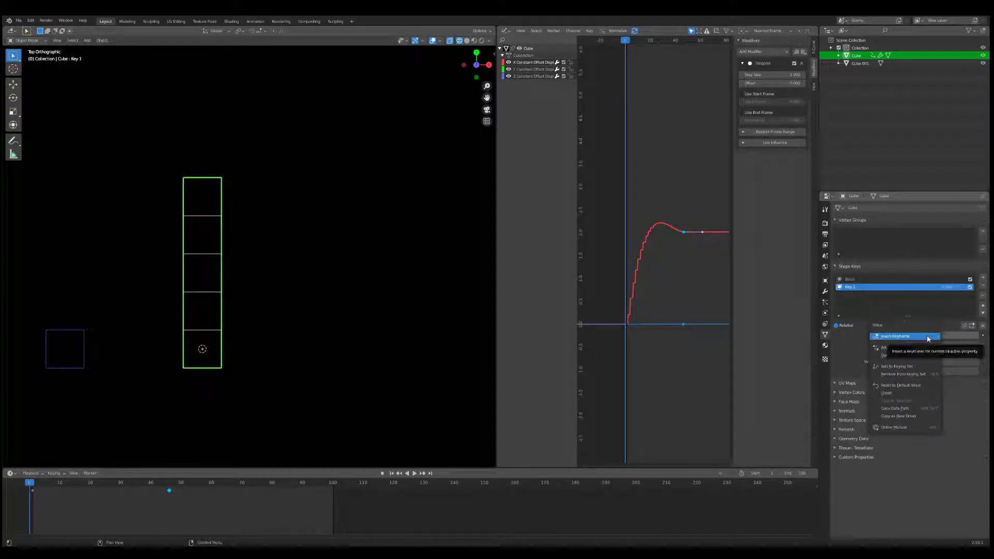
click(927, 337)
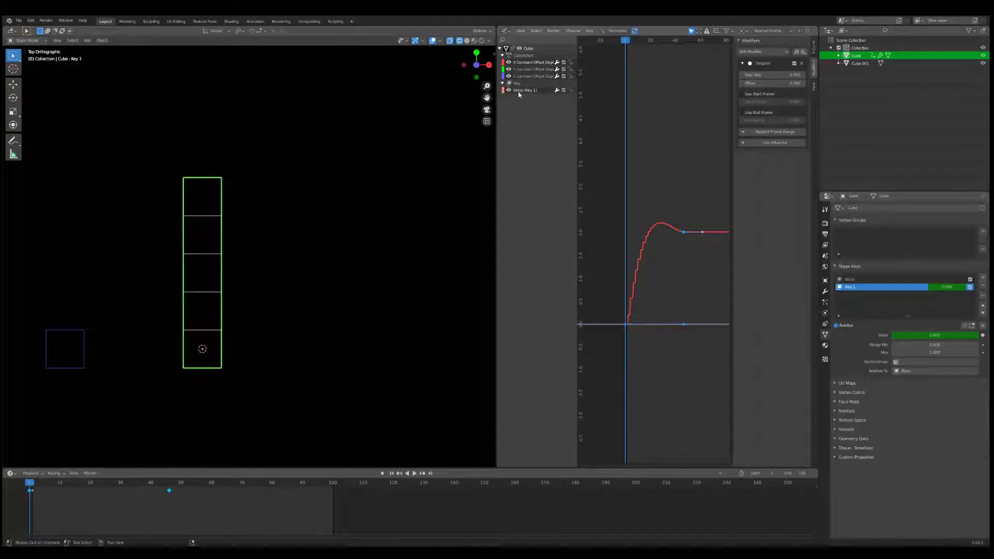
- Add a Built-In Function modifier to the Key 1 value curve and play the animation with the grid deselected
click(518, 92)
click(764, 52)
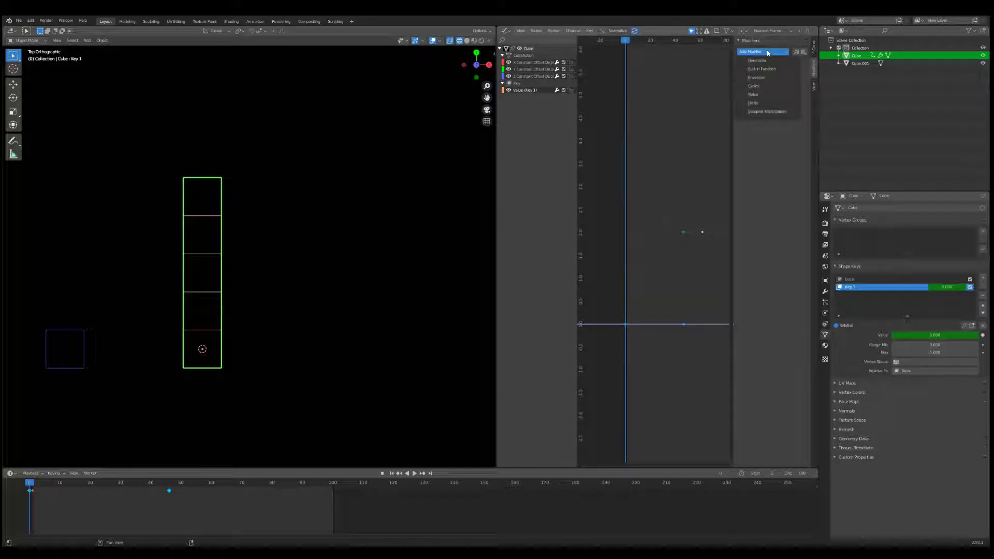
click(770, 69)
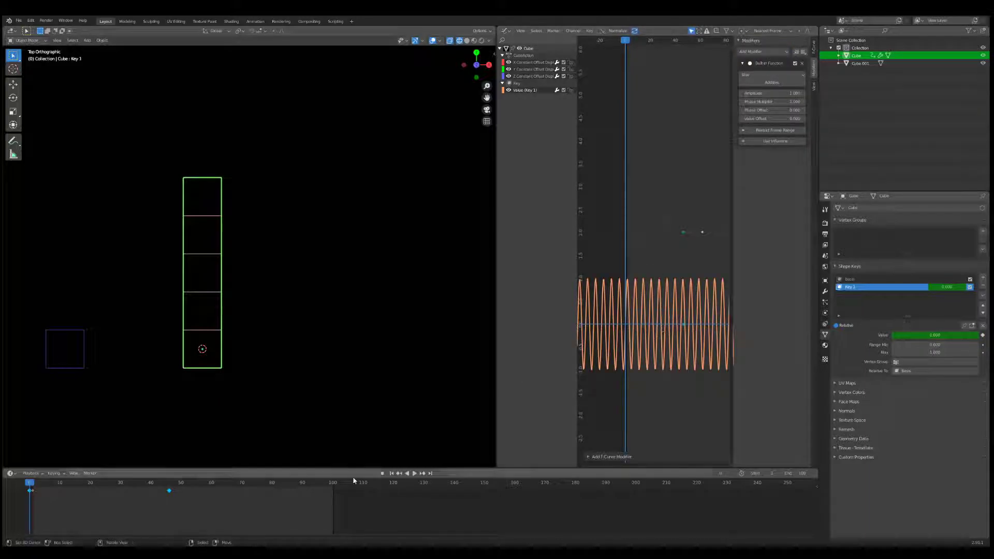
click(415, 473)
click(378, 379)
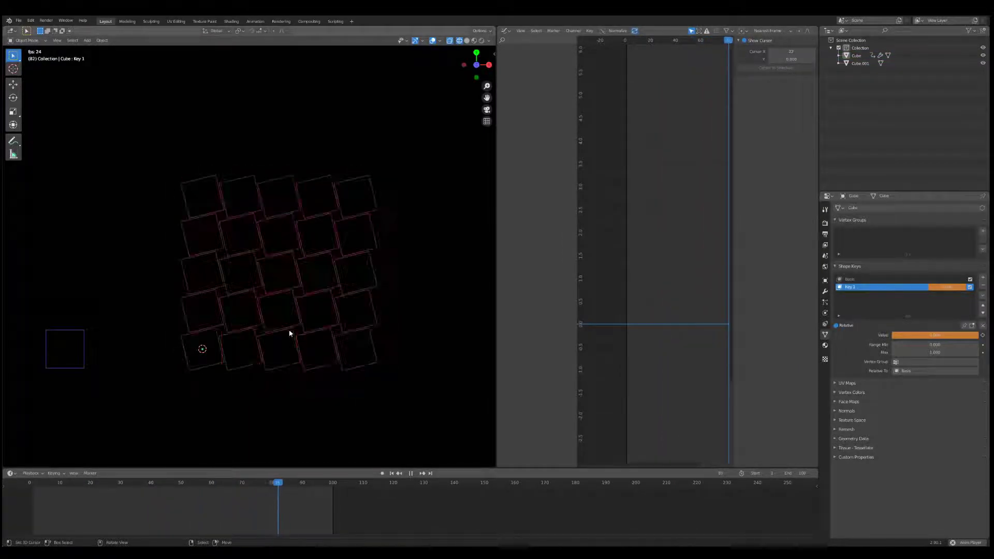
click(310, 336)
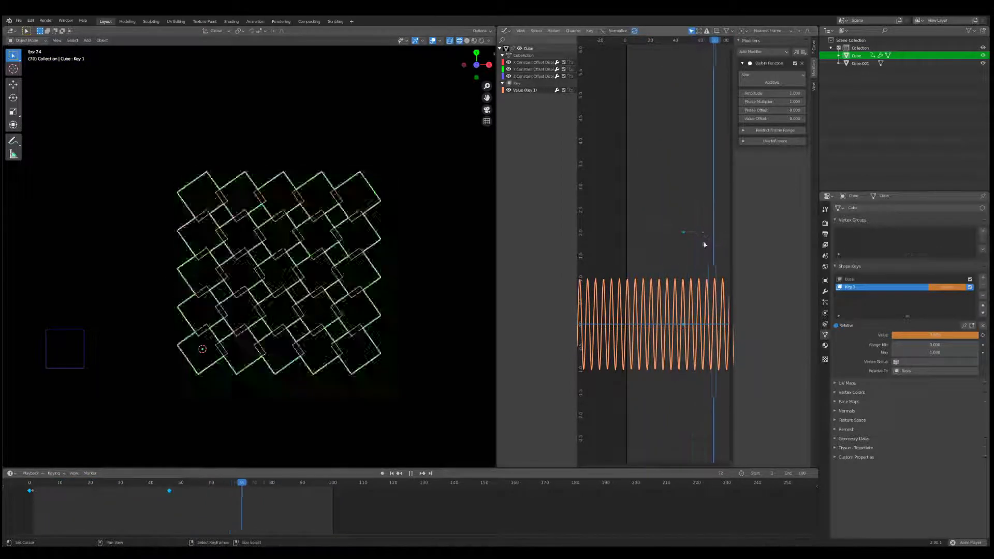
- Make the Key 1 sine modifier additive, with phase multiplier 0.170 and amplitude and value offset both about 0.58
click(774, 83)
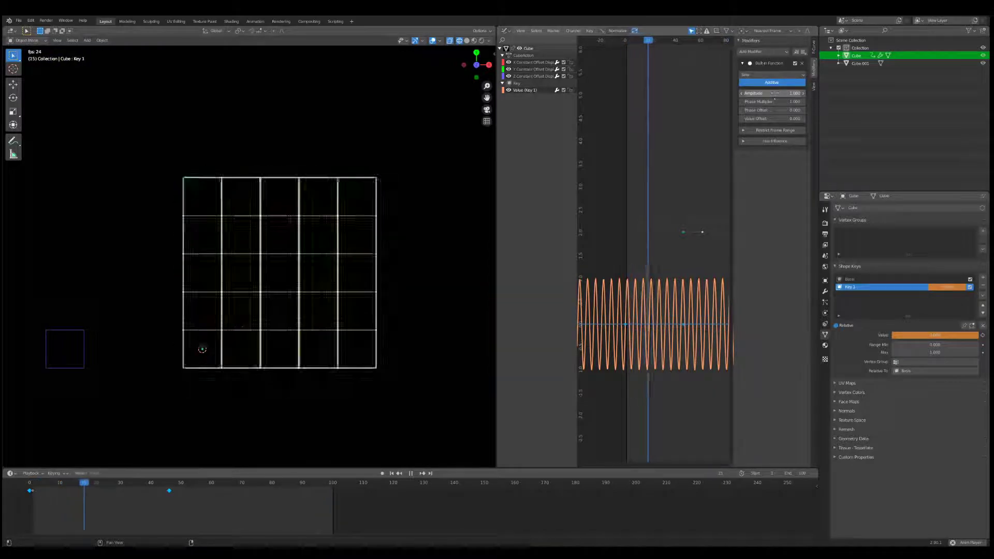
drag(766, 118, 792, 118)
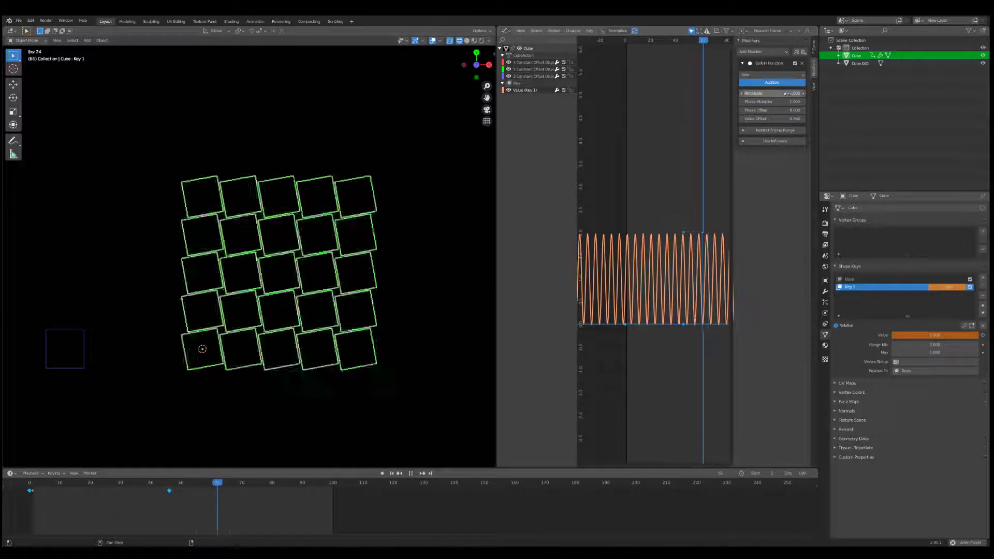
mouse_move(772, 94)
mouse_down()
mouse_move(748, 93)
mouse_move(772, 93)
mouse_move(760, 93)
mouse_up()
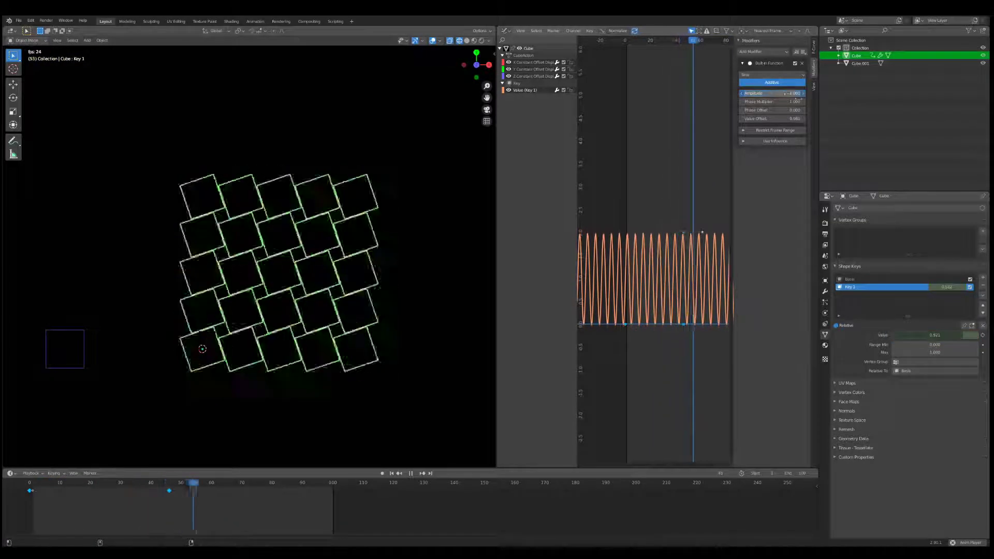
drag(778, 102, 800, 102)
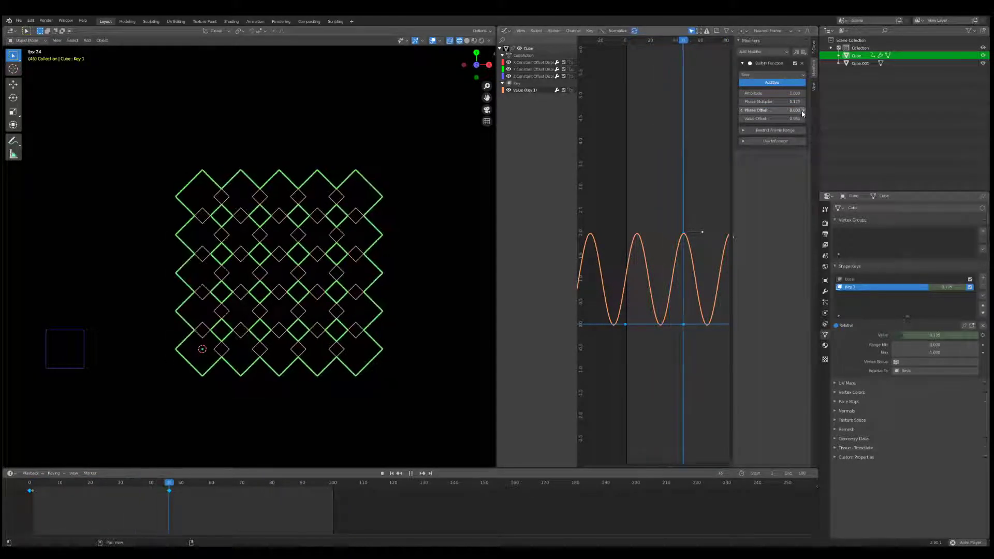
mouse_move(782, 96)
mouse_down()
mouse_move(756, 96)
mouse_move(779, 119)
mouse_move(758, 119)
mouse_move(785, 95)
mouse_up()
- Add a Stepped Interpolation modifier to the Key 1 curve and watch the playback with the grid deselected, then reselect it
click(769, 52)
click(767, 111)
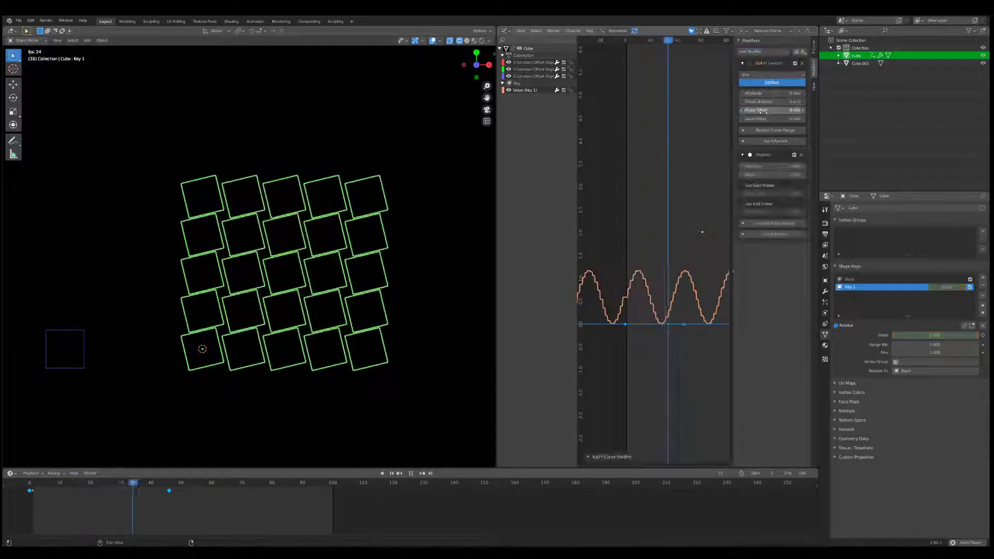
click(412, 206)
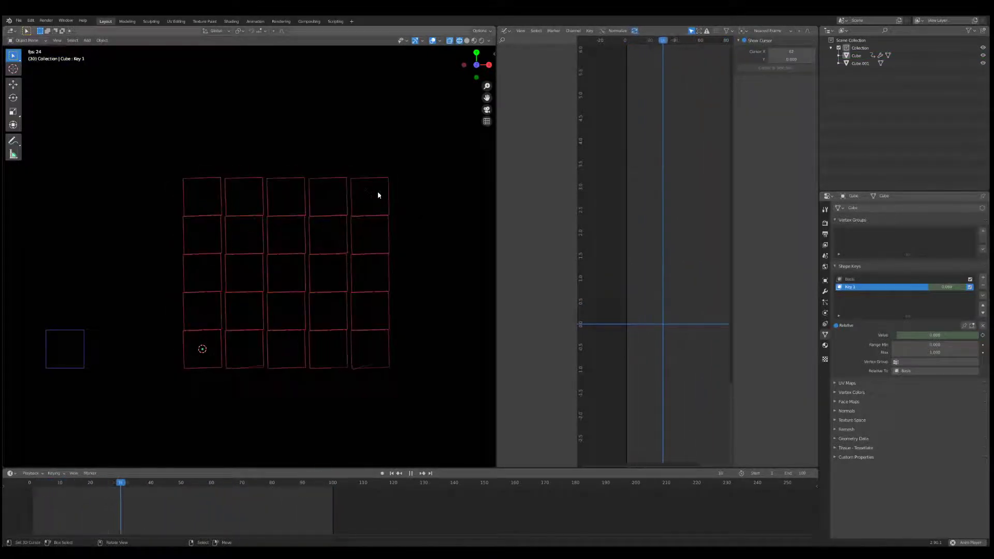
click(341, 184)
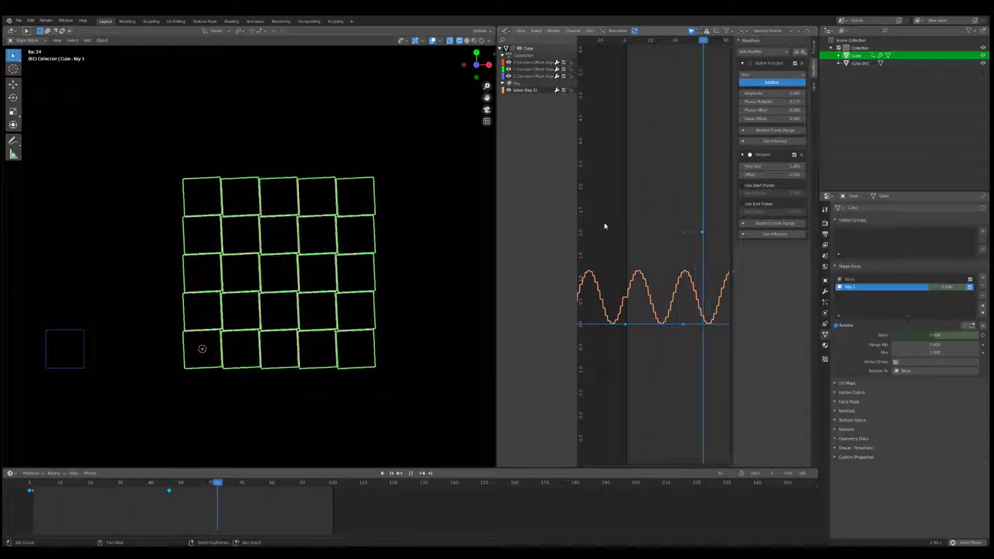
- Try restricting the Stepped modifier to frames 0 to 50, and toggle the sine modifier's influence on and off
click(743, 224)
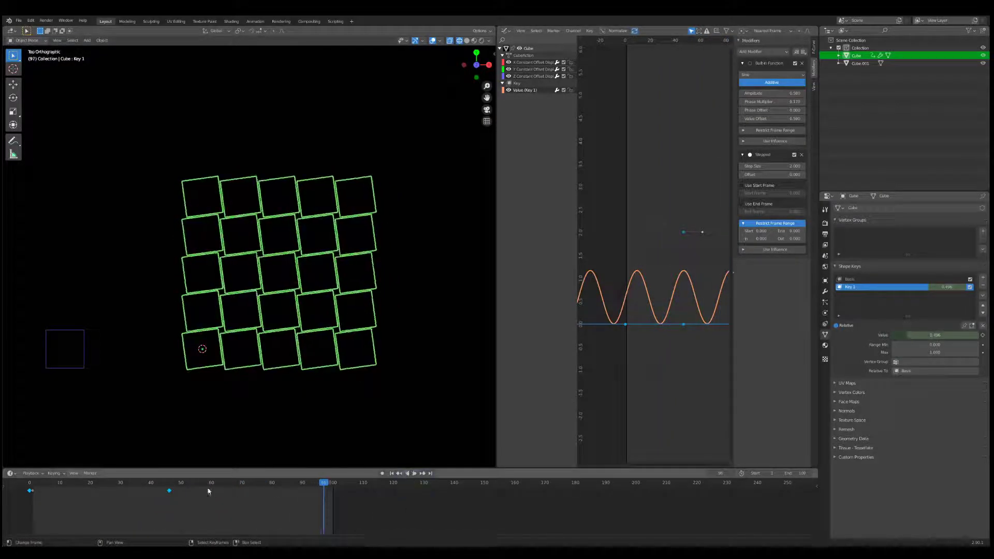
drag(203, 486, 171, 494)
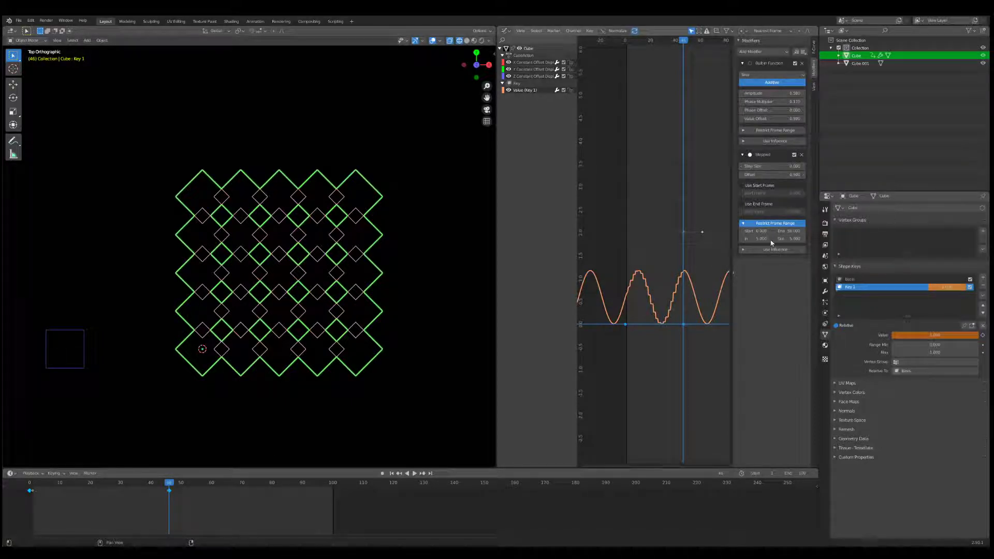
click(741, 141)
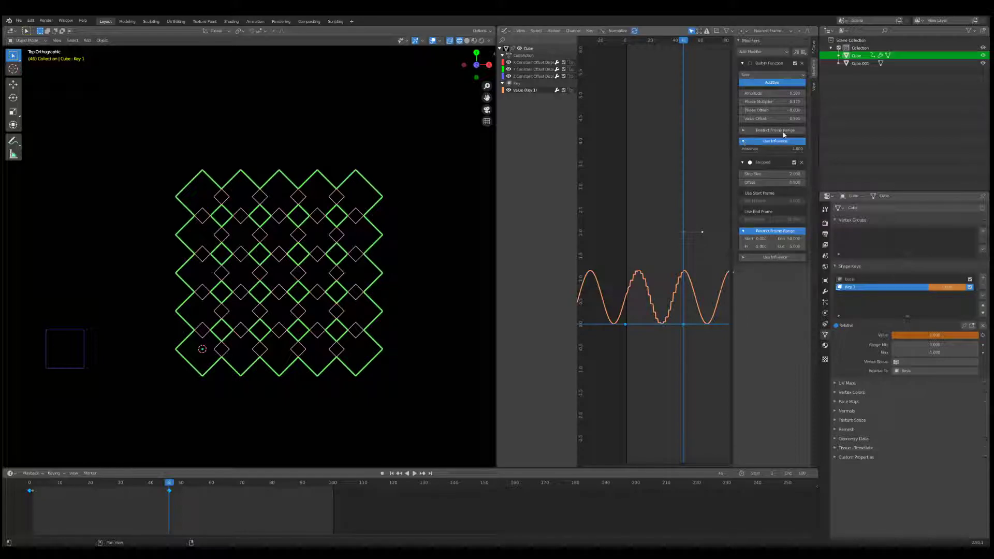
click(744, 142)
- Restrict the sine modifier to frames 0 to 50 with blend in and out, and disable the Stepped modifier's frame range restriction
click(744, 131)
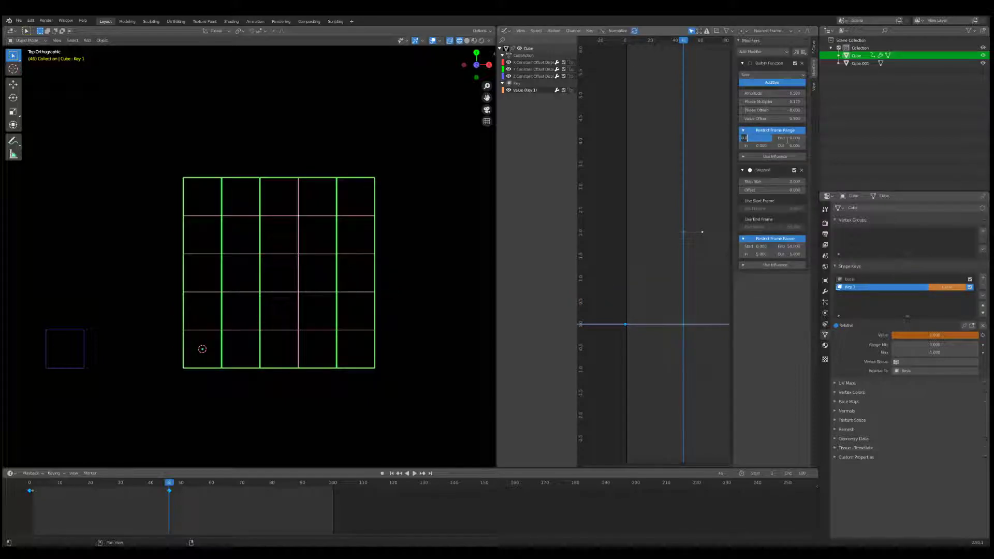
key(Return)
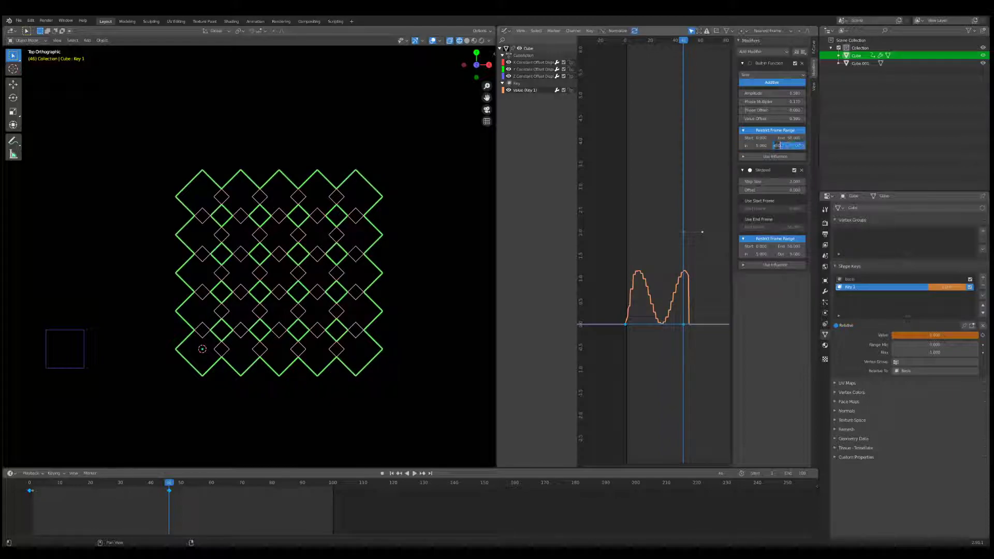
key(Return)
scroll(642, 306, down, 2)
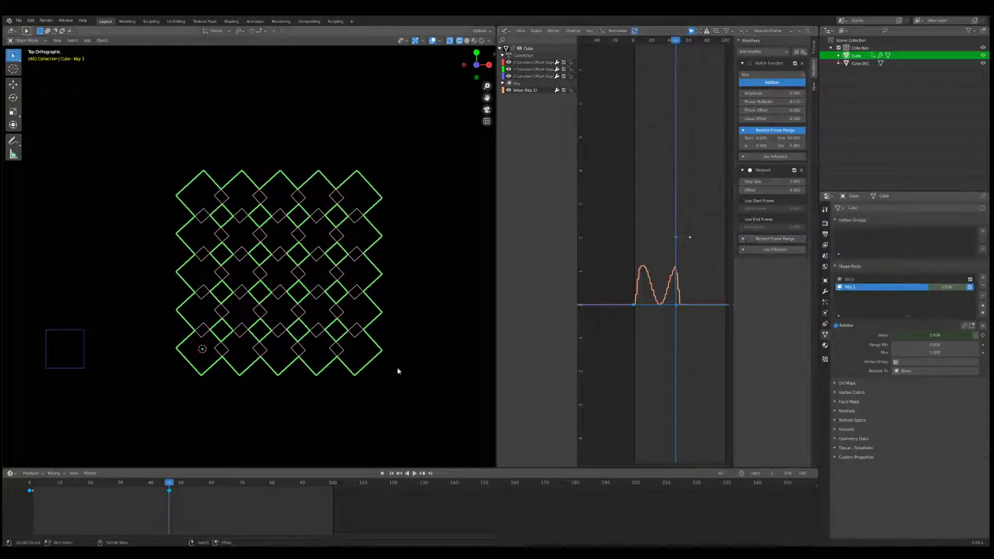
- Return to frame 0 and play the animation with the grid deselected to check the limited rotation, then reselect the grid
drag(161, 484, 29, 483)
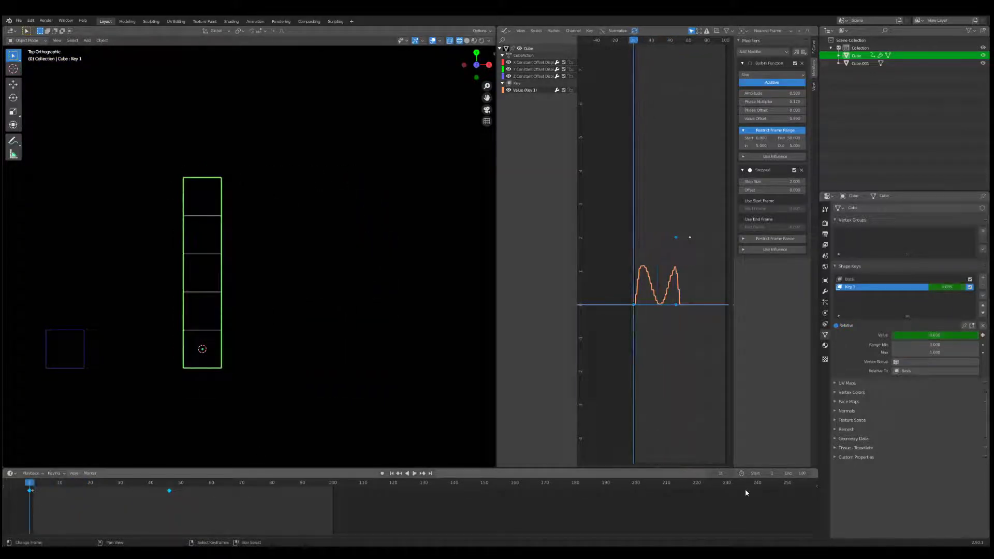
click(414, 473)
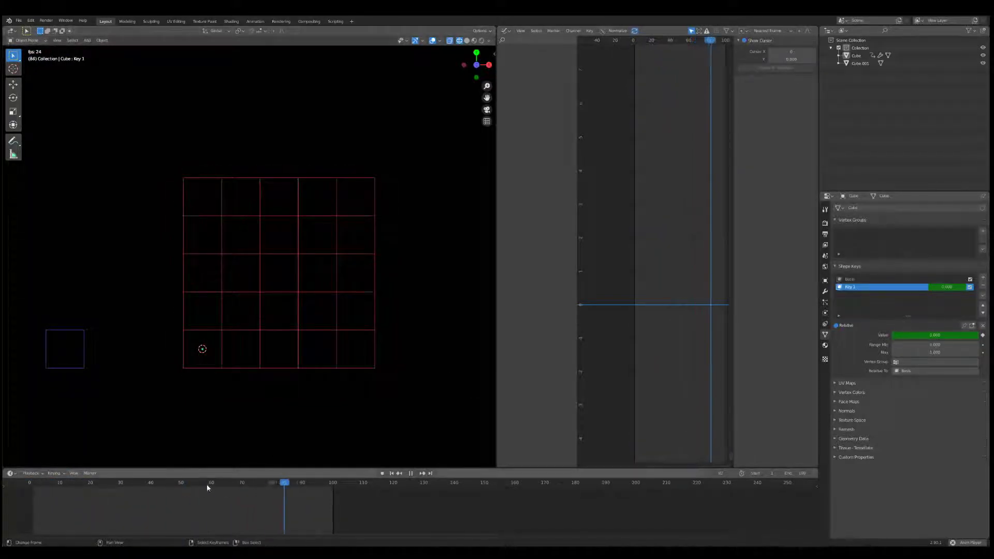
click(361, 252)
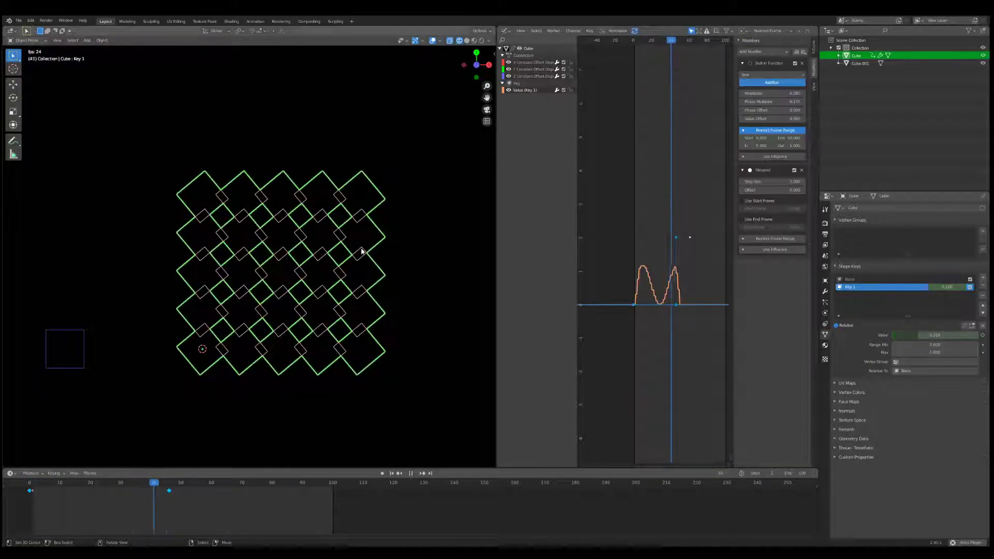
- Set the Key 1 sine modifier's amplitude to about 0.48 and phase multiplier to about 0.8, and watch with the grid deselected
scroll(658, 245, up, 2)
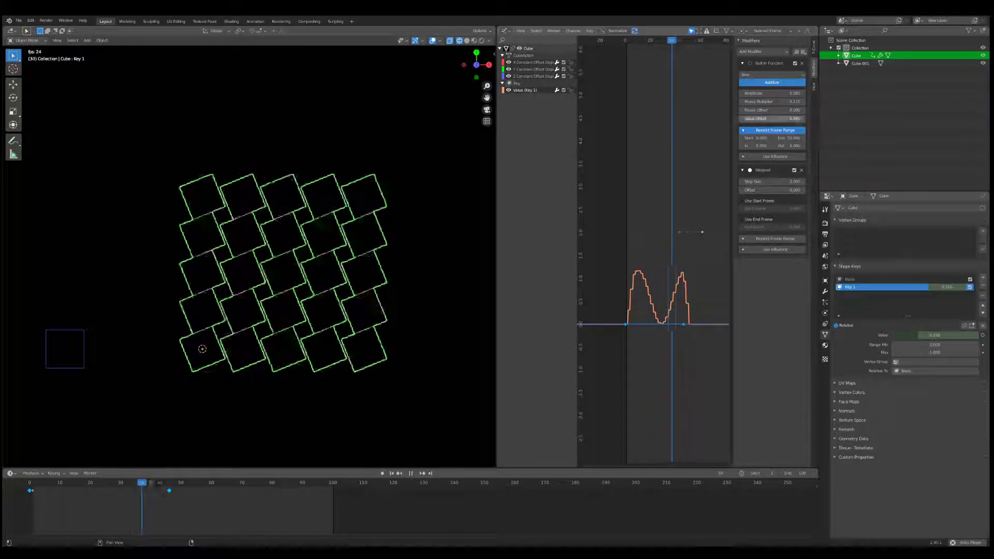
mouse_move(773, 93)
mouse_down()
mouse_move(732, 93)
mouse_move(788, 101)
mouse_up()
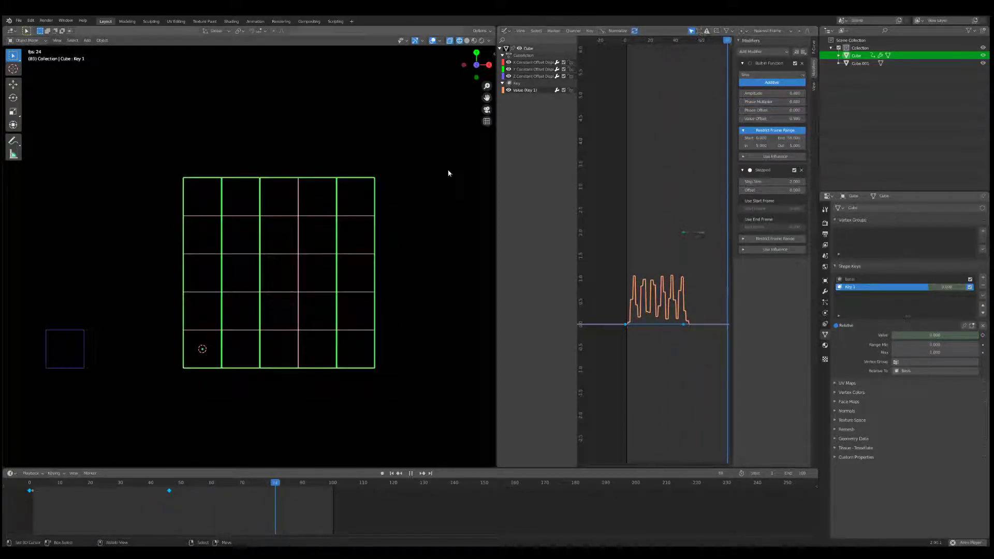
click(318, 184)
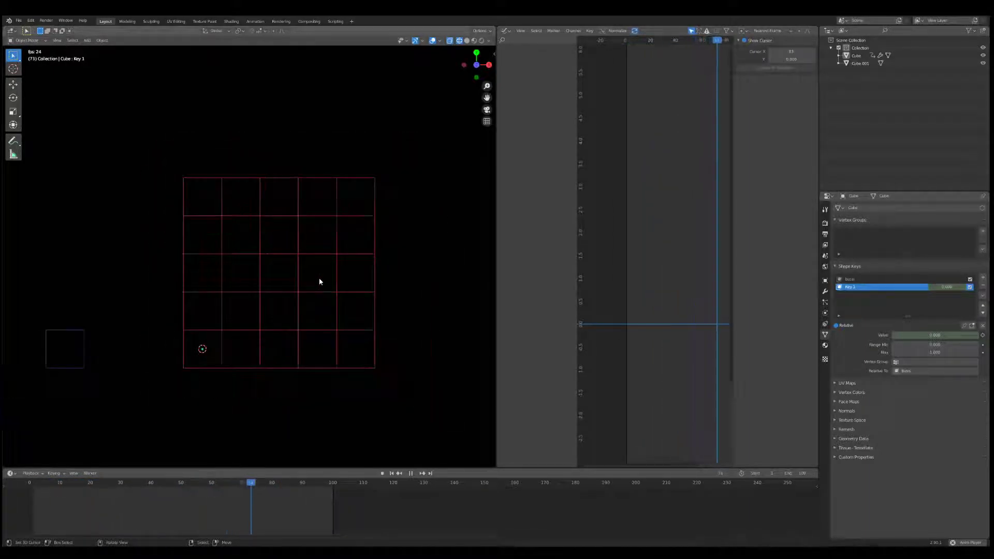
- Stop playback and try linking modifiers between the grid and the separate cube, with the separate cube as the active object
click(84, 334)
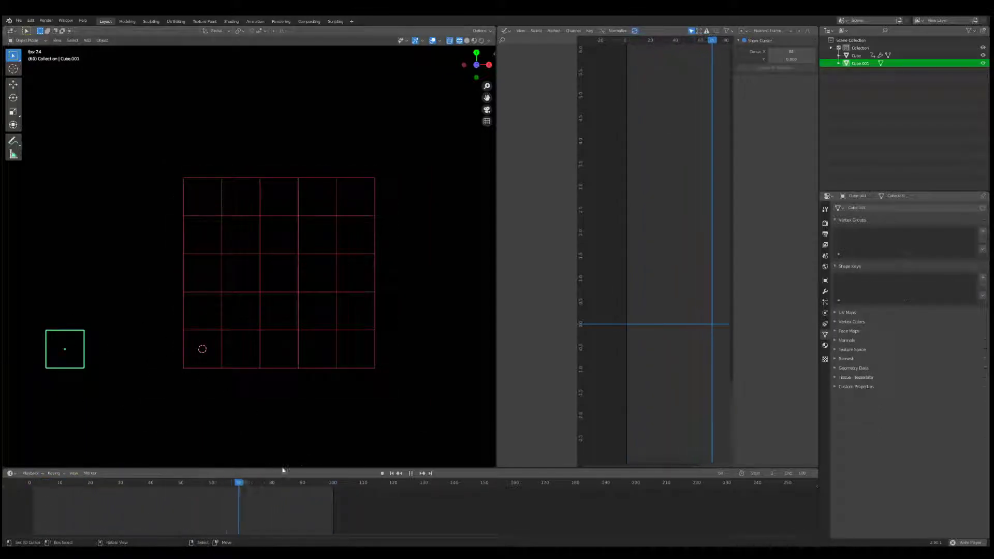
click(413, 474)
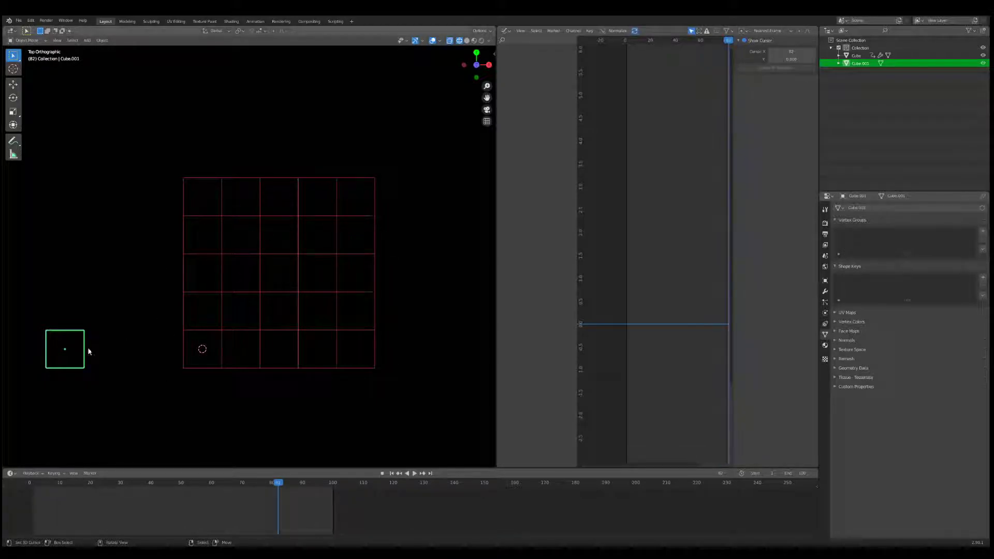
click(191, 334)
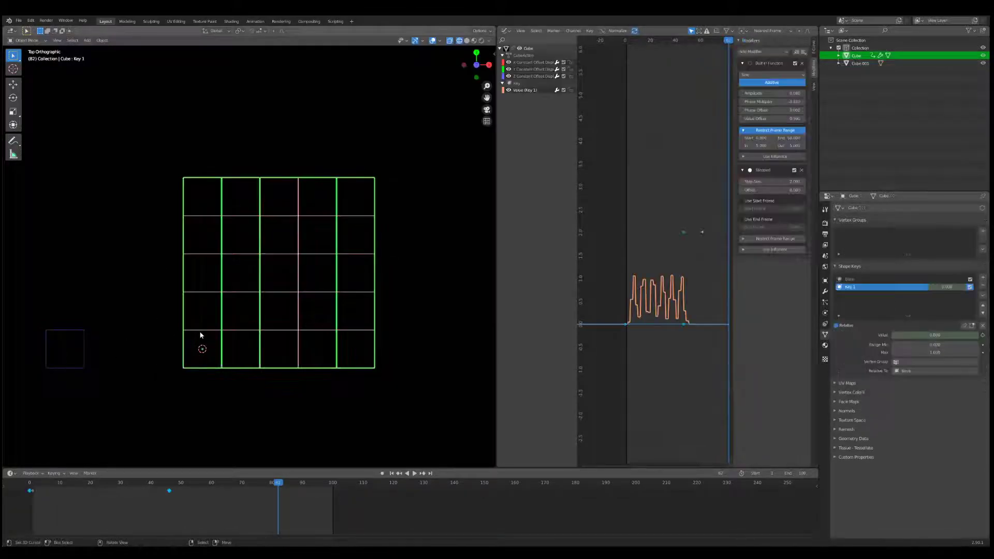
shift+click(83, 336)
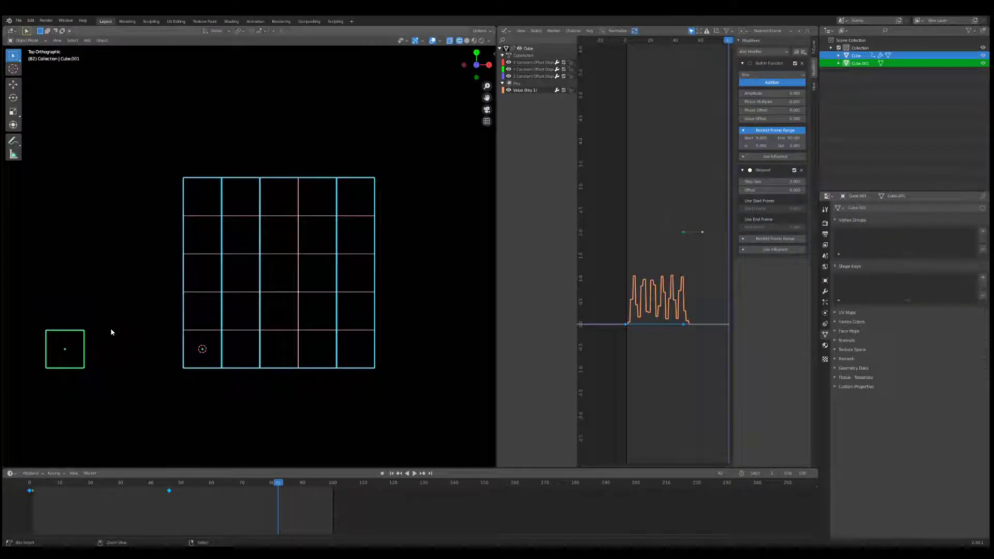
key(ctrl+l)
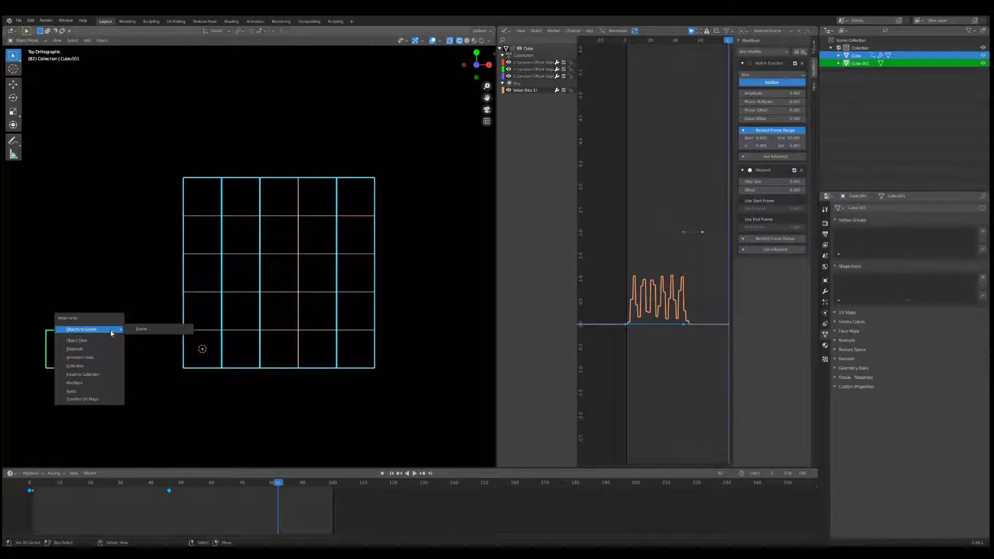
click(93, 383)
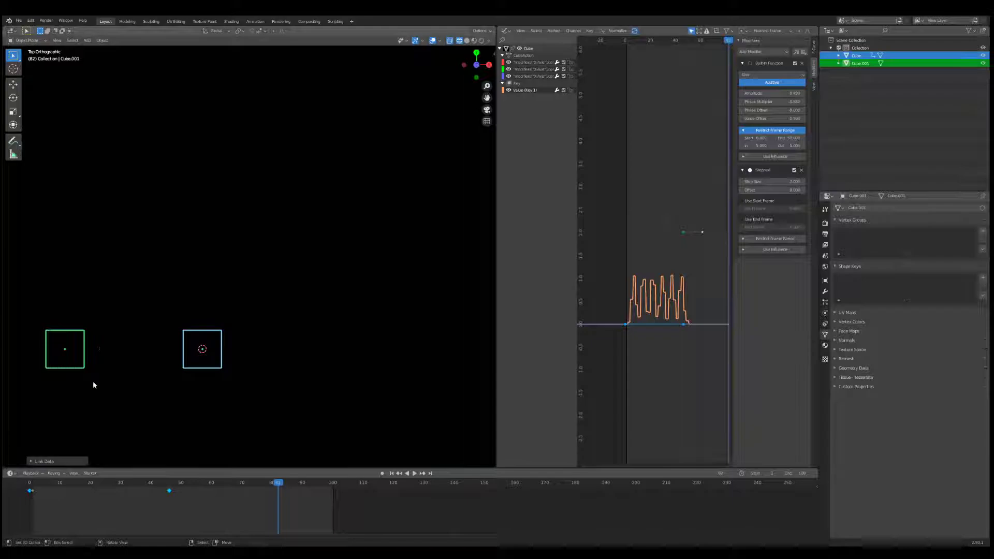
- Link the grid's modifiers to the separate cube with the grid as the active object, and inspect the new grid alone at frame 0
shift+click(185, 332)
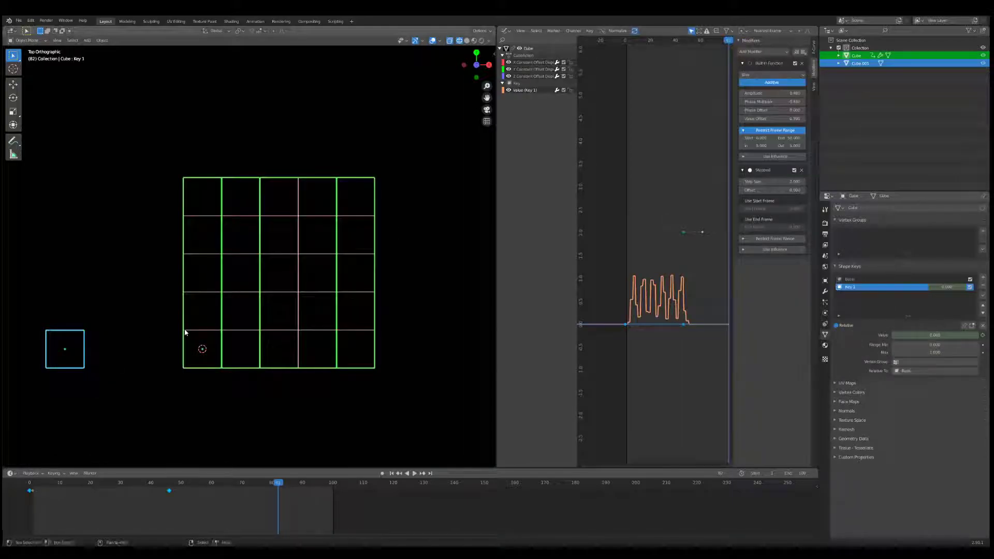
key(ctrl+l)
click(112, 322)
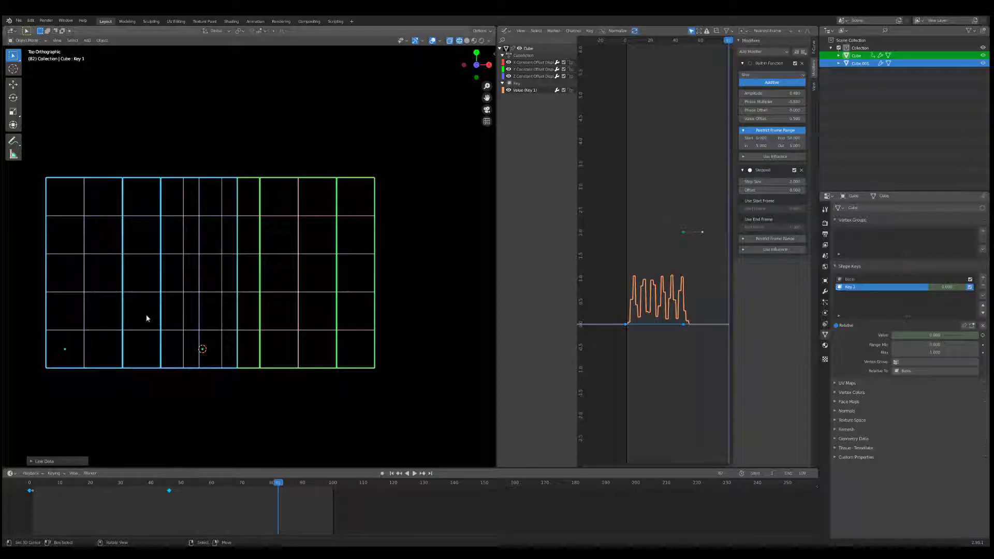
click(120, 298)
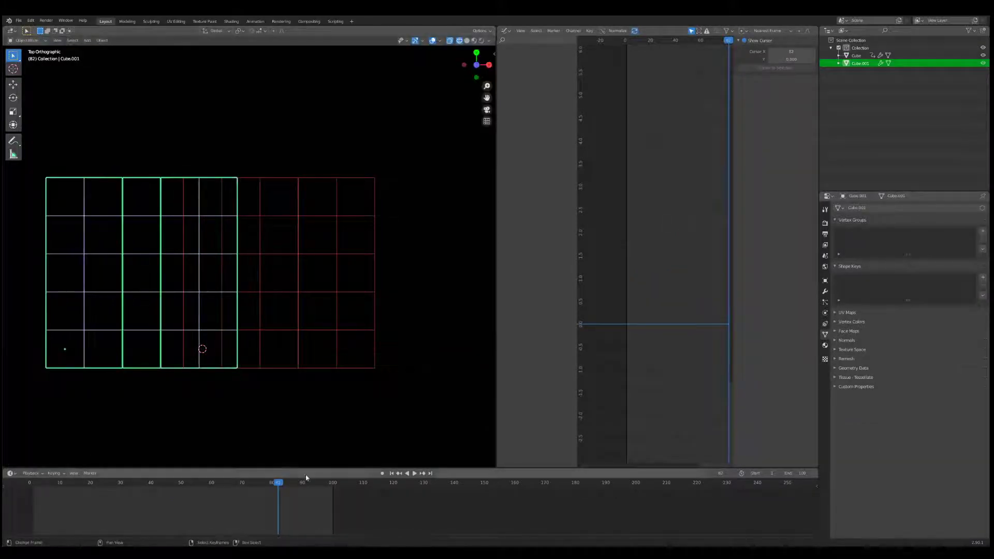
drag(309, 478, 29, 479)
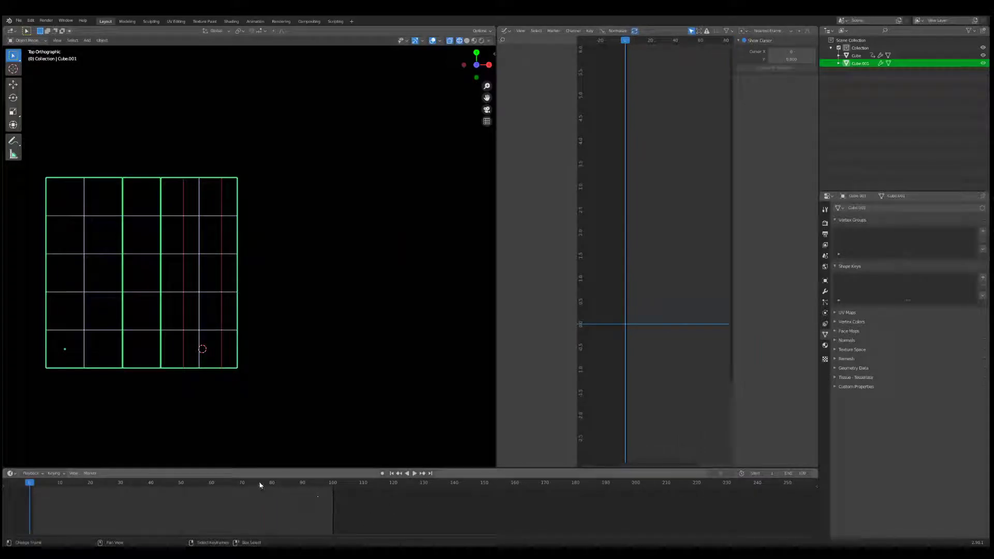
- At frame 96, move the new grid about 7 m along X onto the original grid, and shift it slightly up along Y
drag(261, 485, 322, 483)
key(g)
key(x)
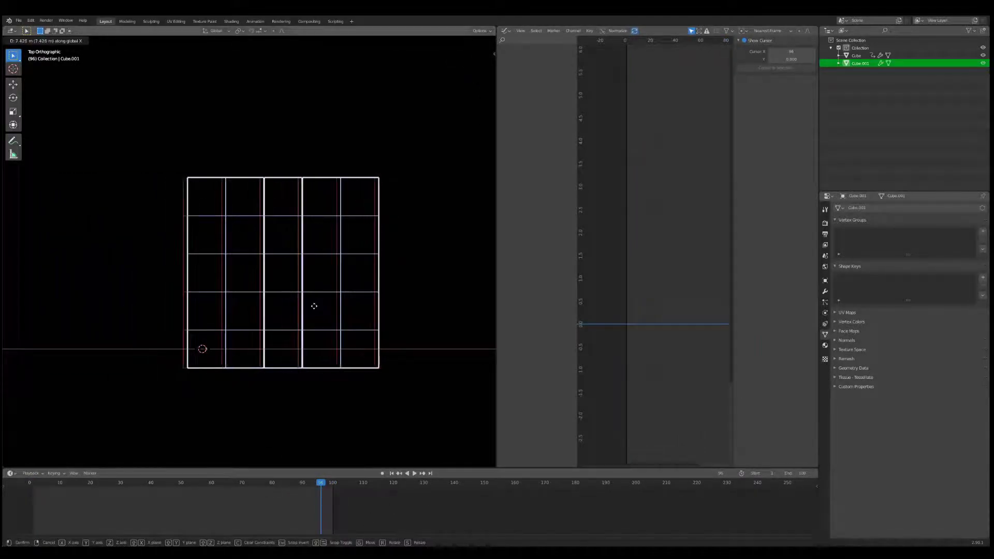
click(310, 305)
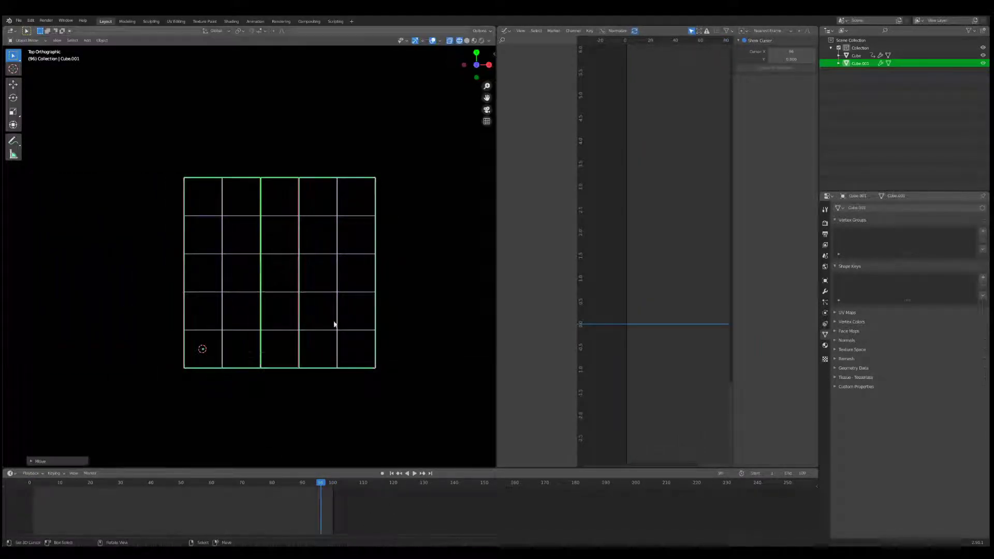
key(g)
key(z)
click(339, 327)
key(g)
key(y)
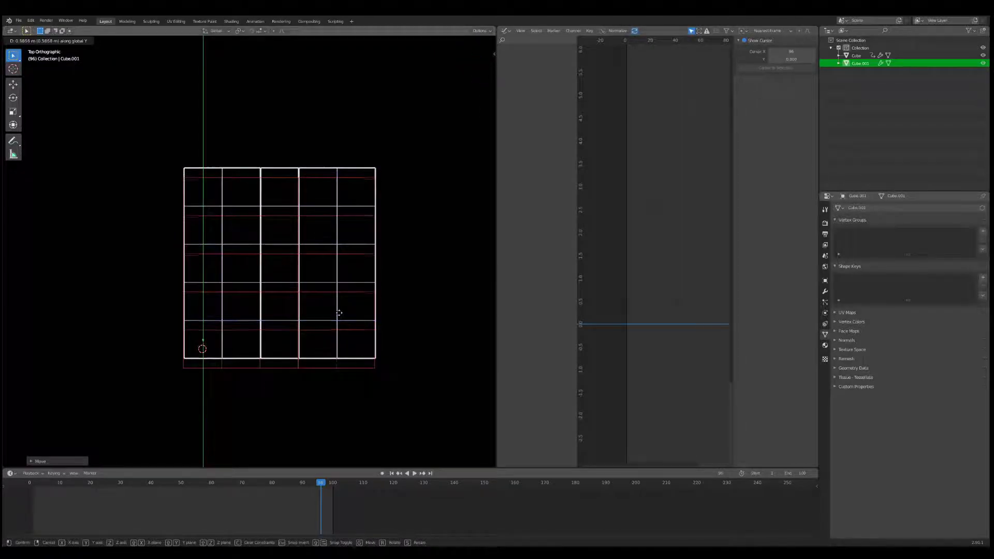
click(339, 309)
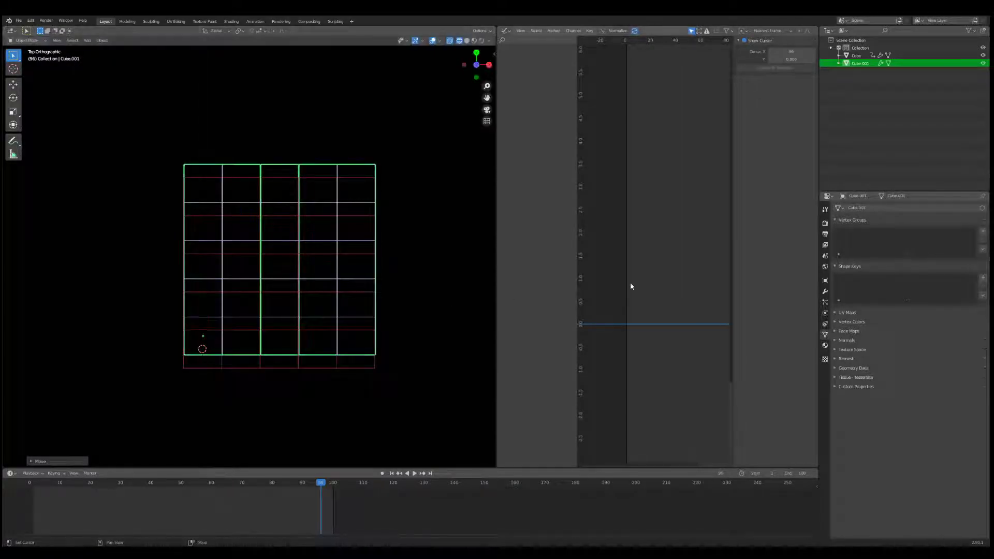
- Set the new grid's first array constant offset to 3.04 m in X, and scale the grid down slightly
click(826, 292)
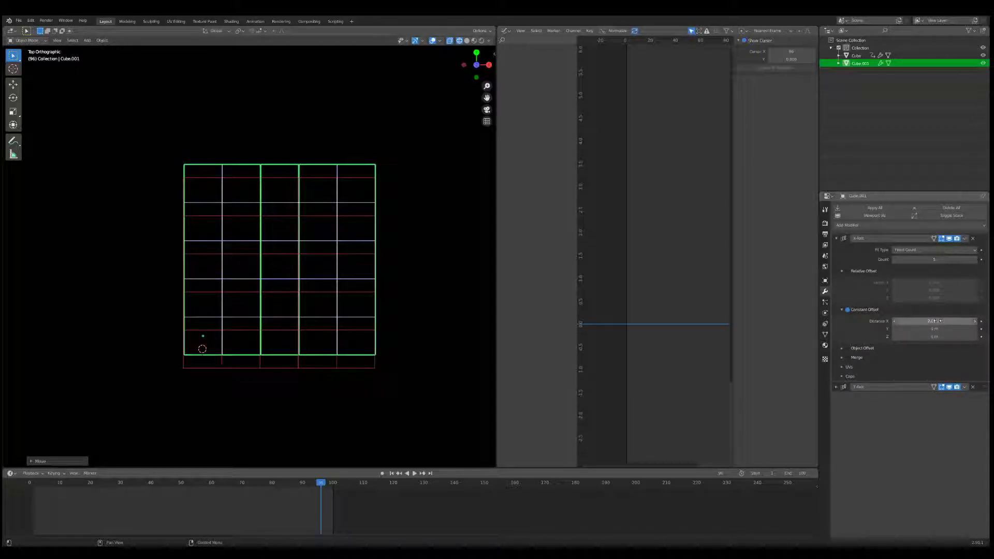
drag(934, 321, 927, 321)
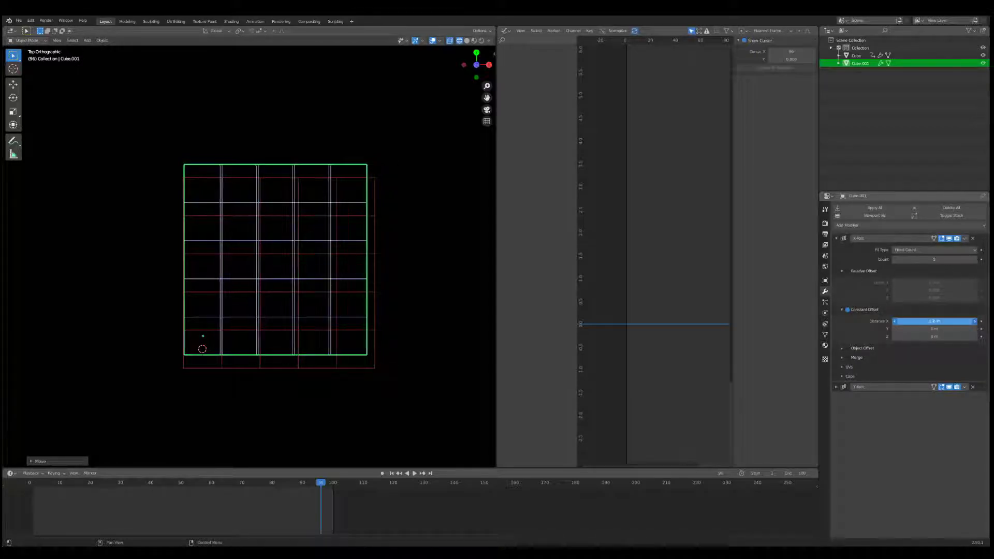
drag(934, 321, 968, 321)
key(s)
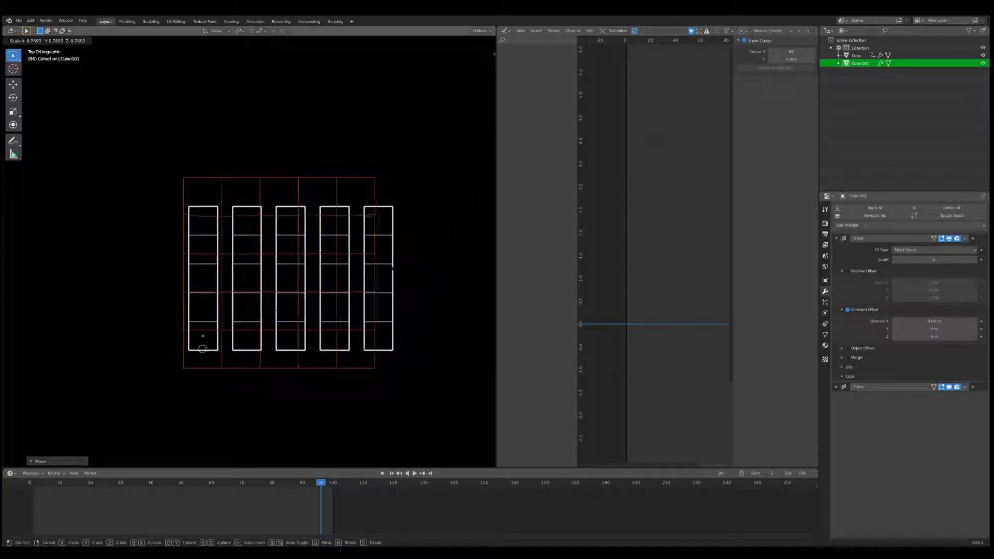
click(415, 269)
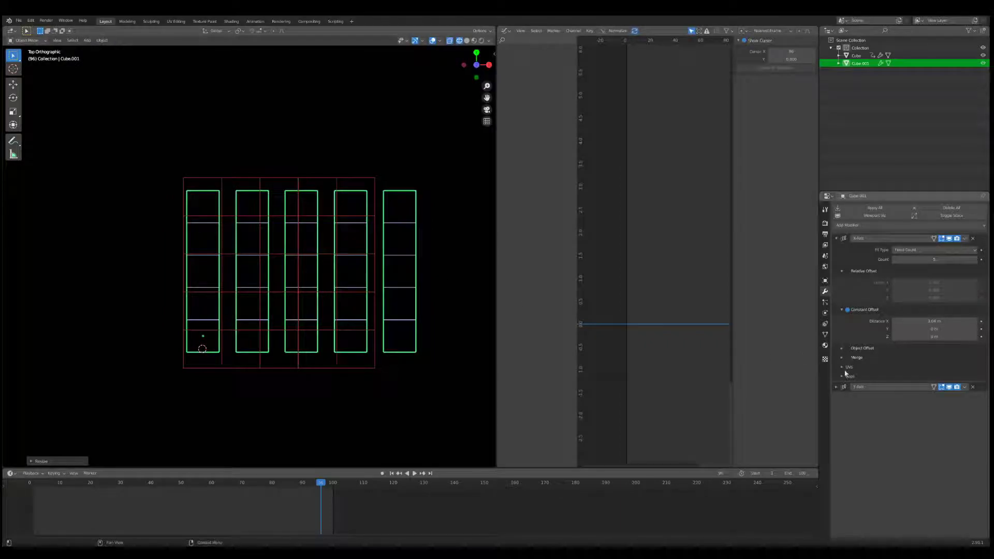
- Set the second array's Y constant offset to about 2.675 m, and scale the grid down so its columns fit inside the original cells
click(836, 387)
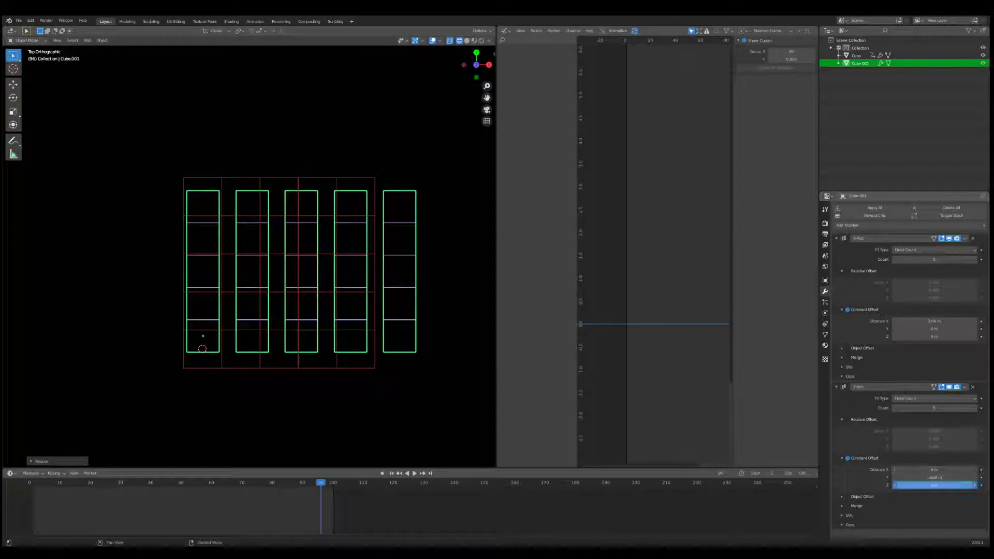
drag(927, 477, 952, 476)
key(s)
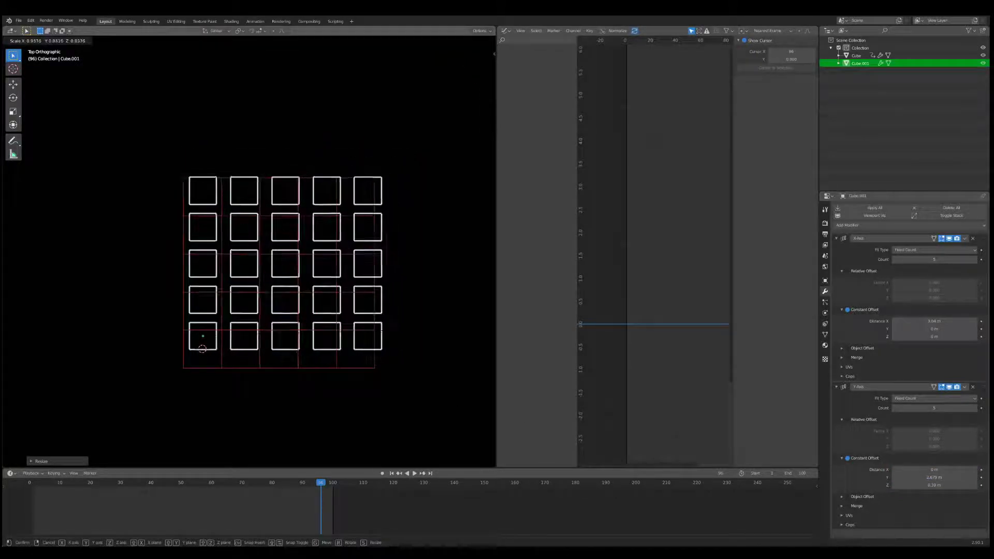
click(317, 304)
- Move the inner grid up about 0.3 m along Y
key(g)
right_click(319, 300)
key(g)
key(x)
key(y)
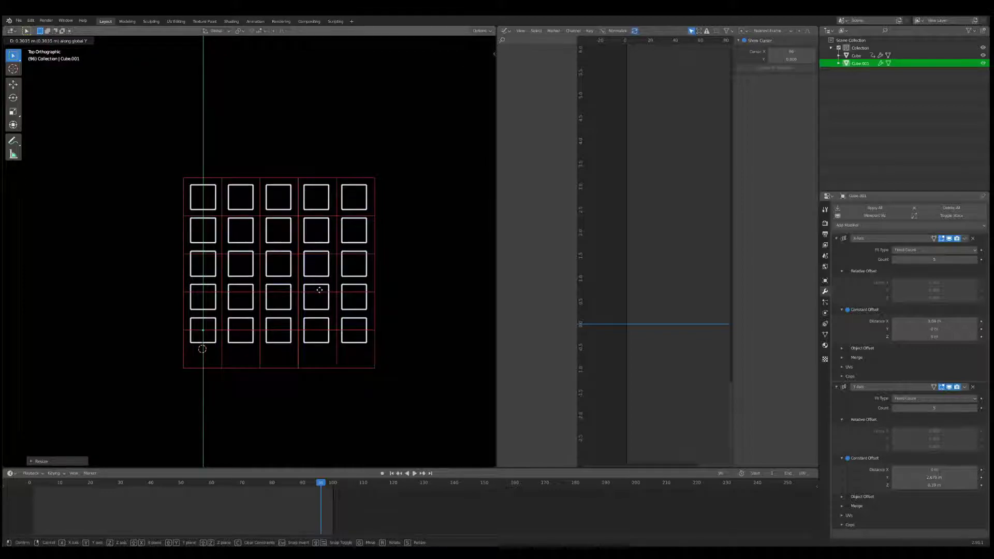
click(319, 291)
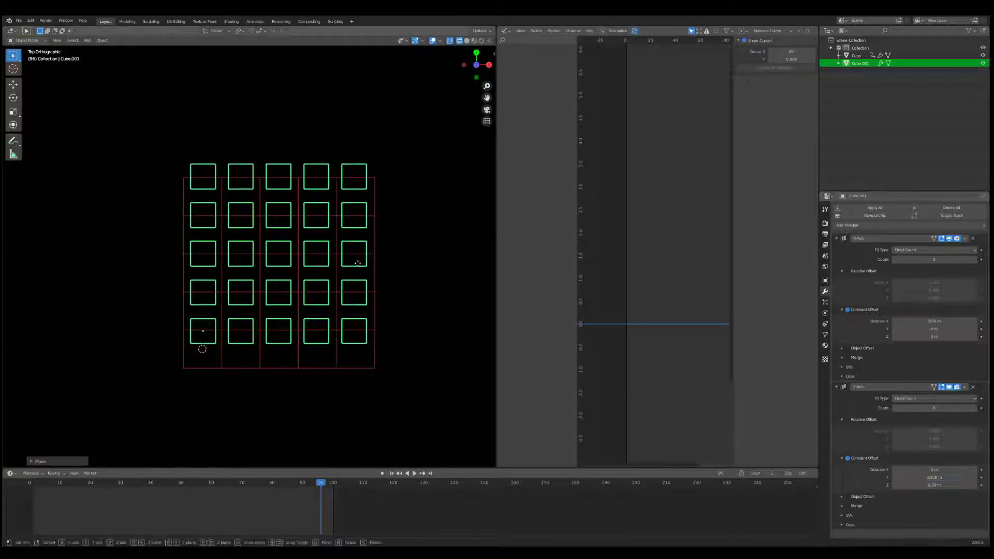
- Move the inner grid down about 1 m along Y into the original cells, and set its second array's Y offset to about 3 m
key(g)
key(x)
key(y)
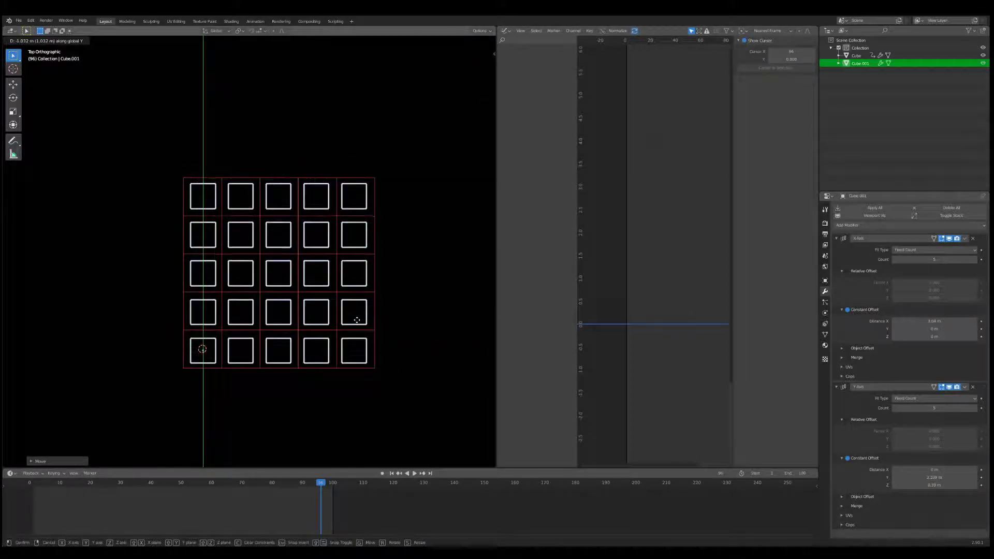
click(357, 318)
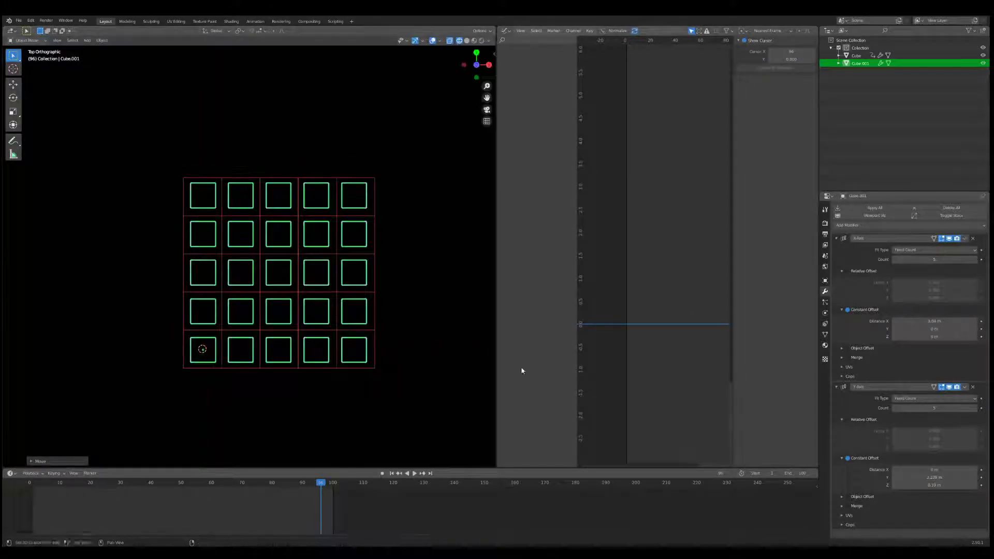
drag(935, 477, 922, 478)
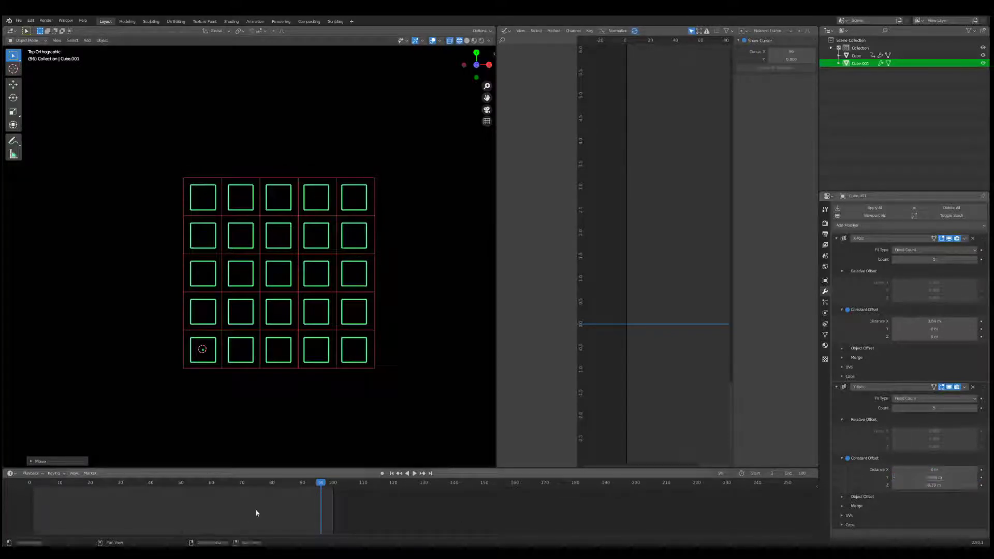
- Go to frame 53 with the objects deselected, then reselect the inner grid and examine its base cube in Edit Mode
click(281, 402)
drag(235, 484, 190, 483)
click(320, 340)
scroll(263, 384, up, 2)
key(Tab)
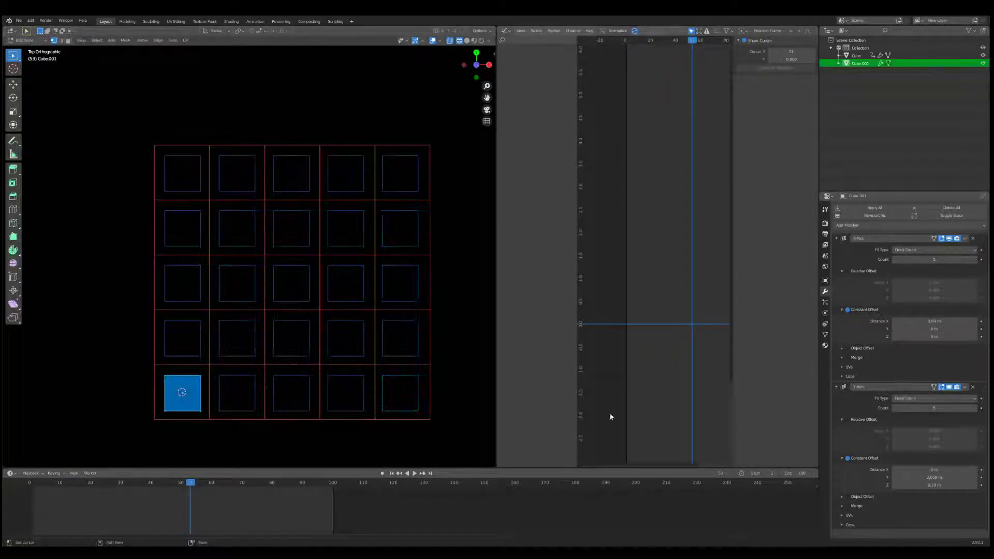
key(Tab)
- Add a Basis and a Key 1 shape key to the inner grid's mesh
click(826, 305)
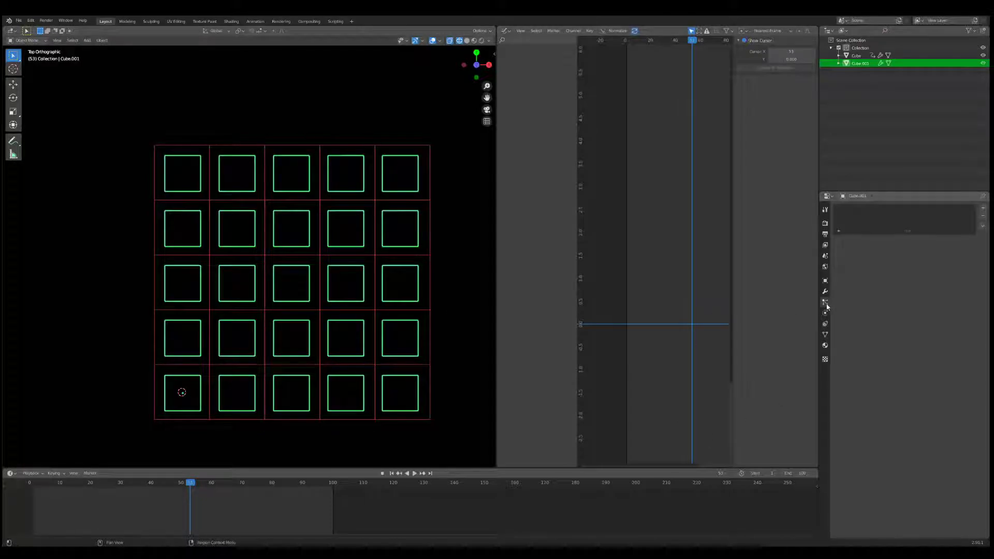
click(826, 313)
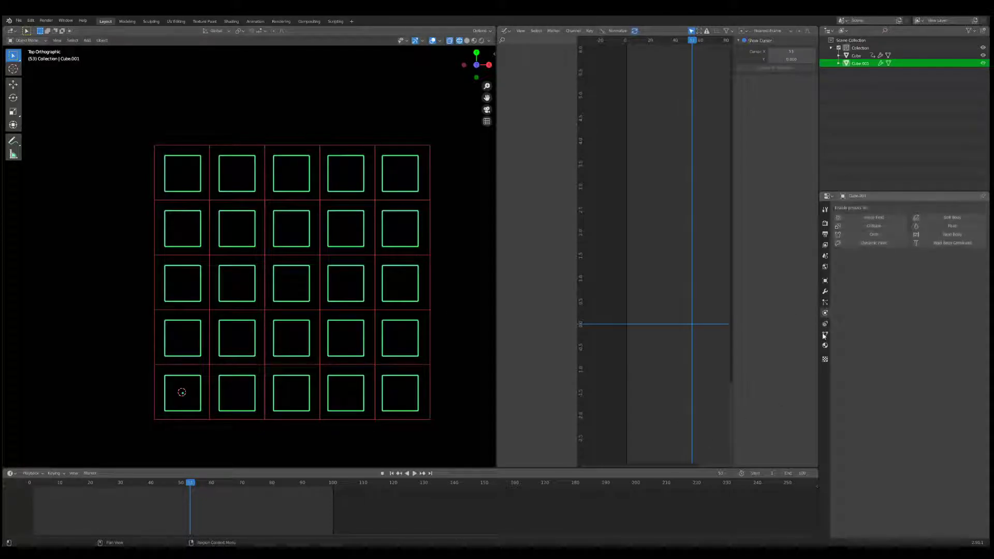
click(825, 335)
click(983, 277)
click(983, 277)
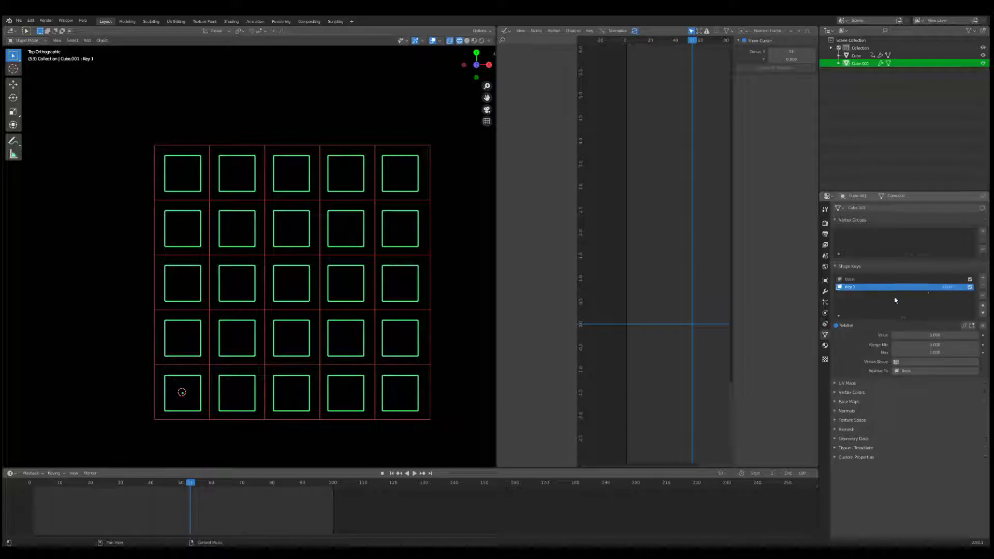
- Collapse the inner cube to scale 0 in Key 1, and set the key's value to 1.000 at frame 44
key(Tab)
key(s)
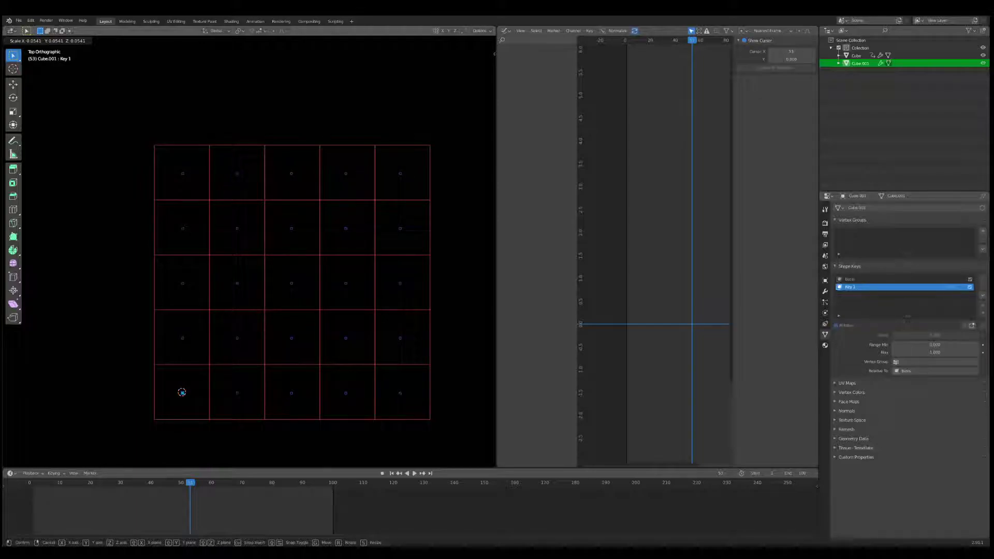
click(233, 391)
key(Tab)
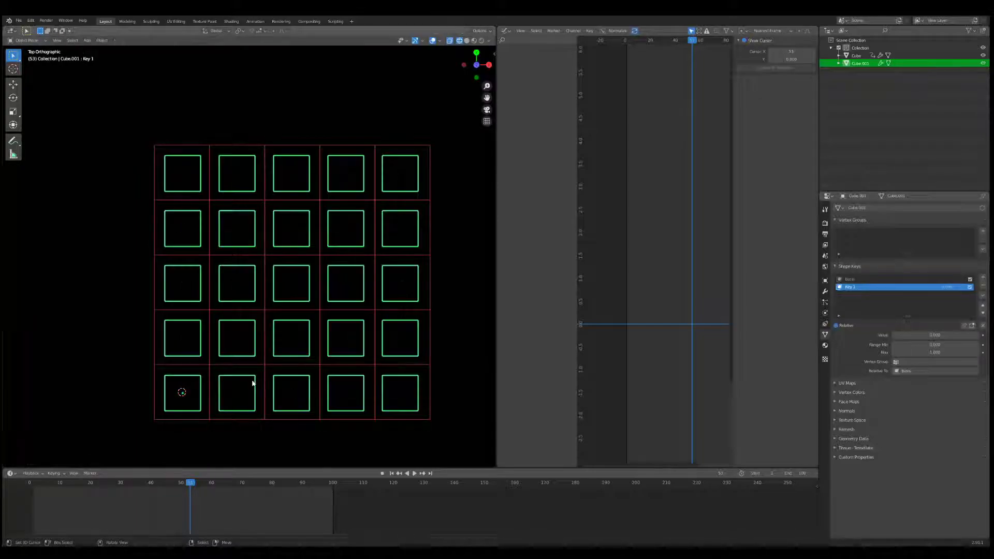
drag(936, 340, 974, 337)
drag(227, 482, 163, 483)
key(Tab)
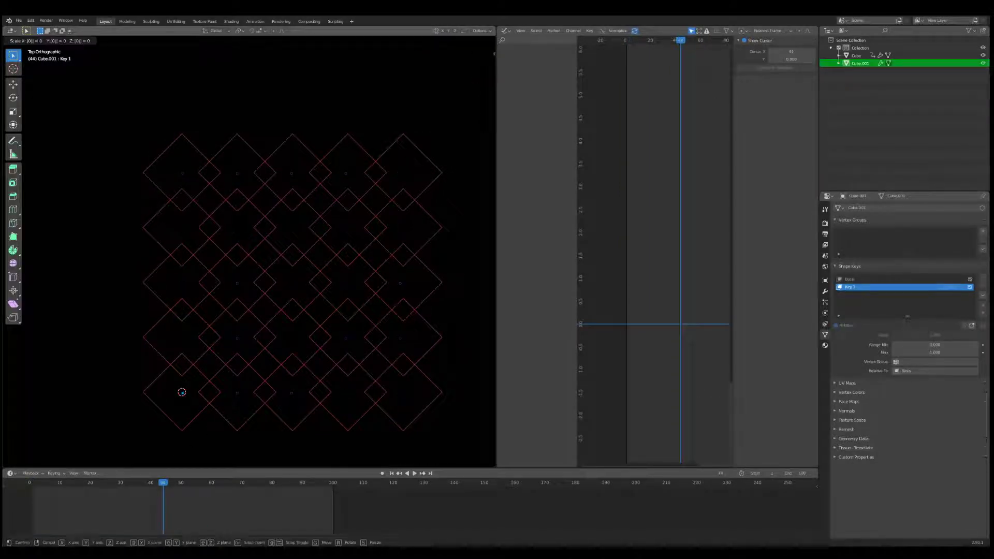
key(Tab)
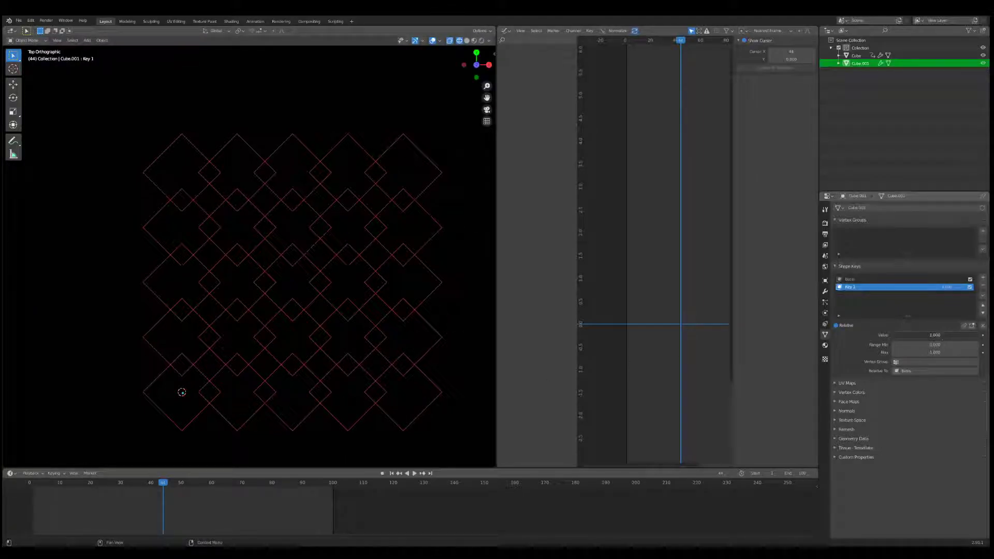
mouse_move(971, 335)
mouse_down()
mouse_move(893, 335)
mouse_move(978, 335)
mouse_up()
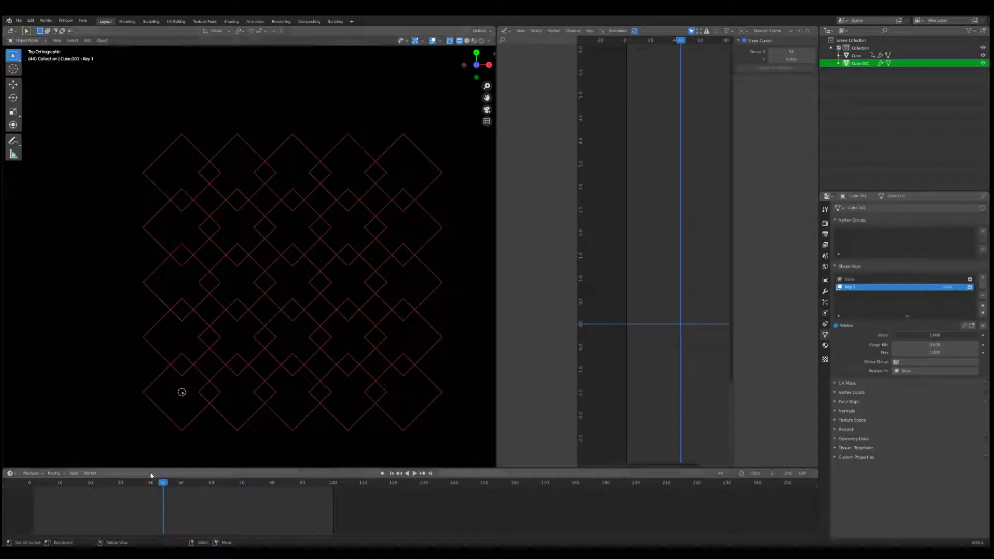
- Select the original grid, shift its end keyframes from frame 46 to frame 50, and go to frame 50
key(space)
drag(129, 483, 169, 492)
right_click(189, 434)
right_drag(168, 492, 181, 493)
drag(170, 484, 184, 491)
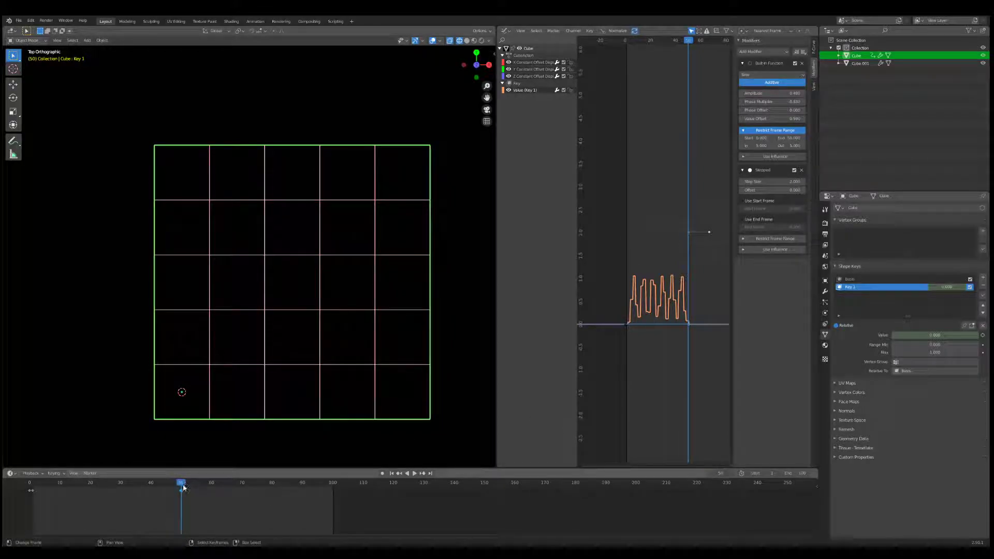
key(space)
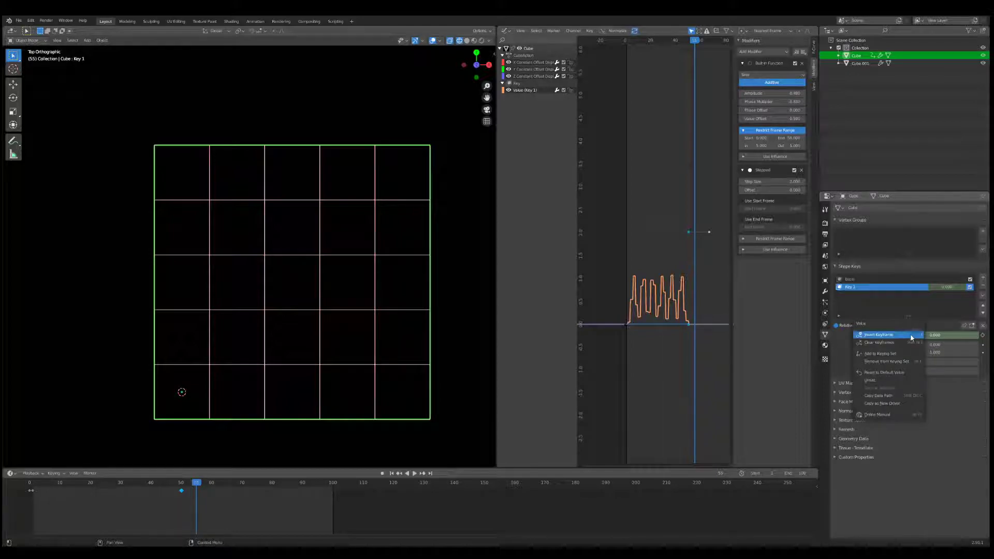
key(i)
drag(200, 486, 273, 495)
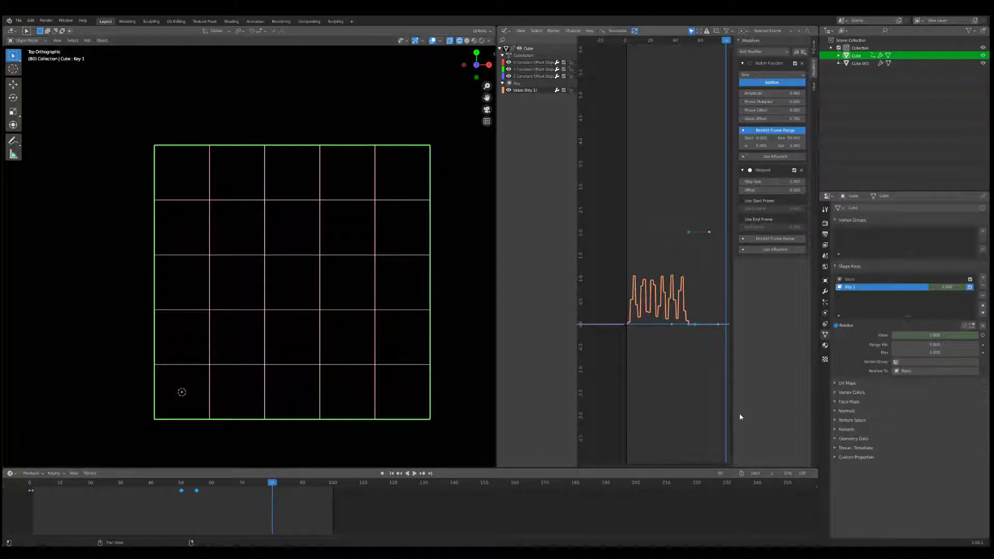
right_click(927, 332)
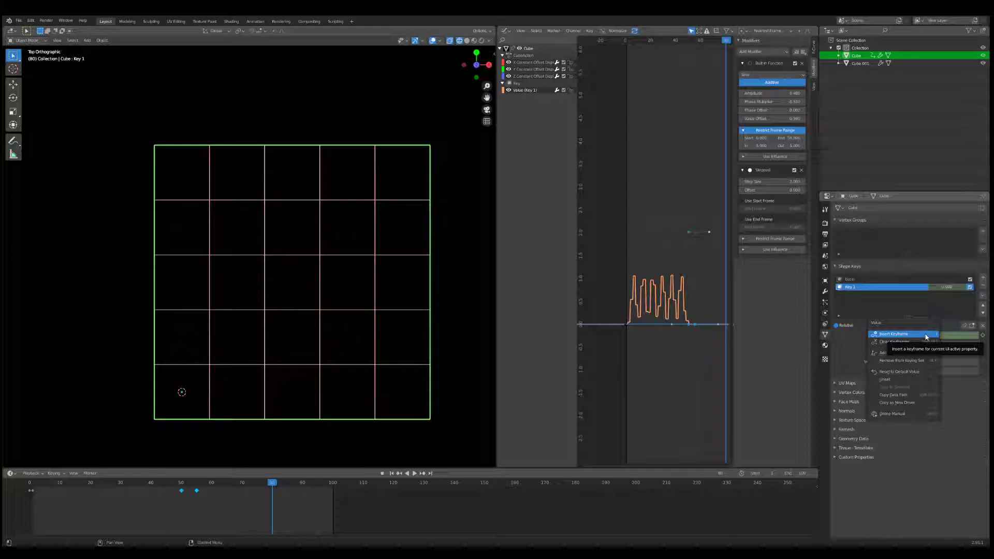
click(926, 336)
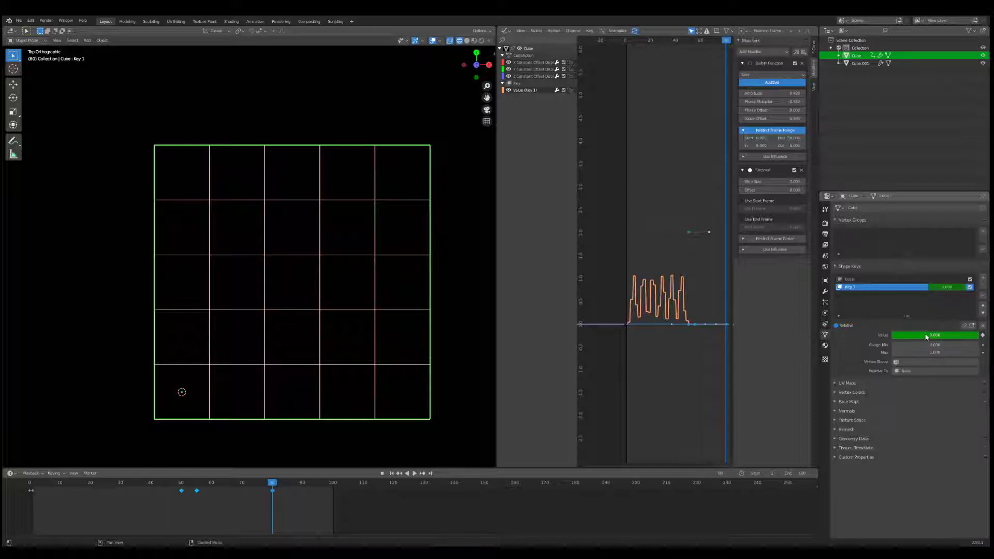
mouse_move(930, 338)
mouse_down()
mouse_move(958, 338)
mouse_move(932, 338)
mouse_up()
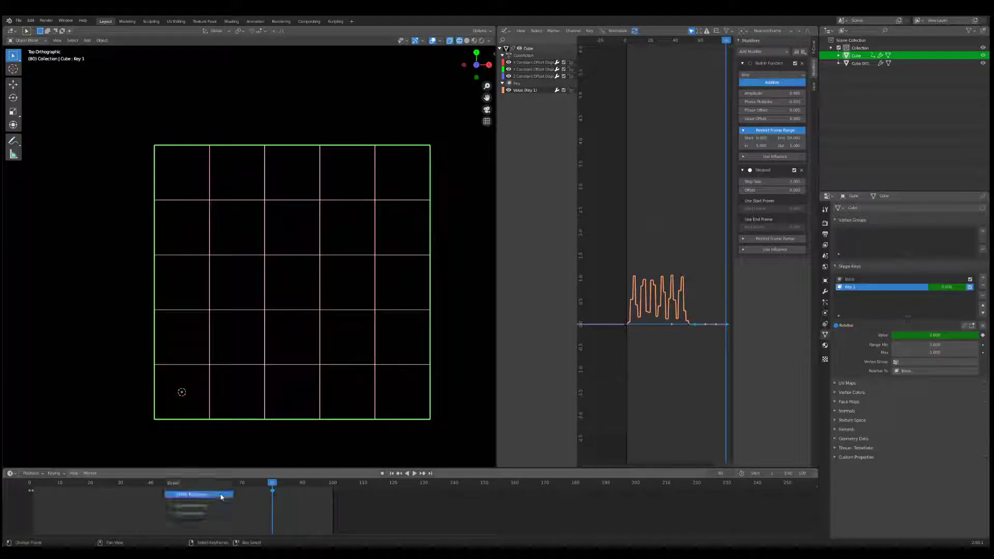
click(220, 497)
- Select the inner grid and keyframe its Key 1 value at 1.000 on frame 60 and 0.000 on frame 80
drag(189, 487, 212, 503)
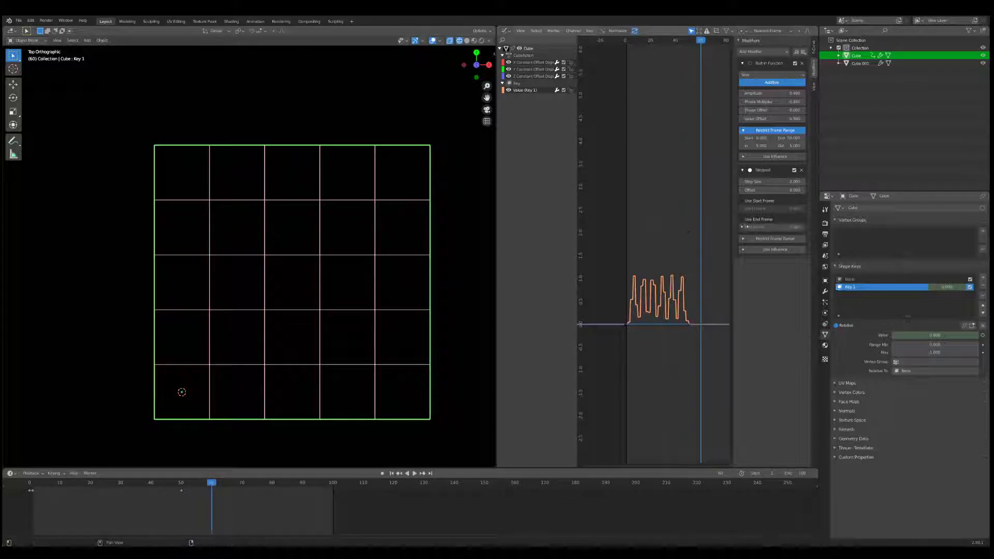
click(864, 63)
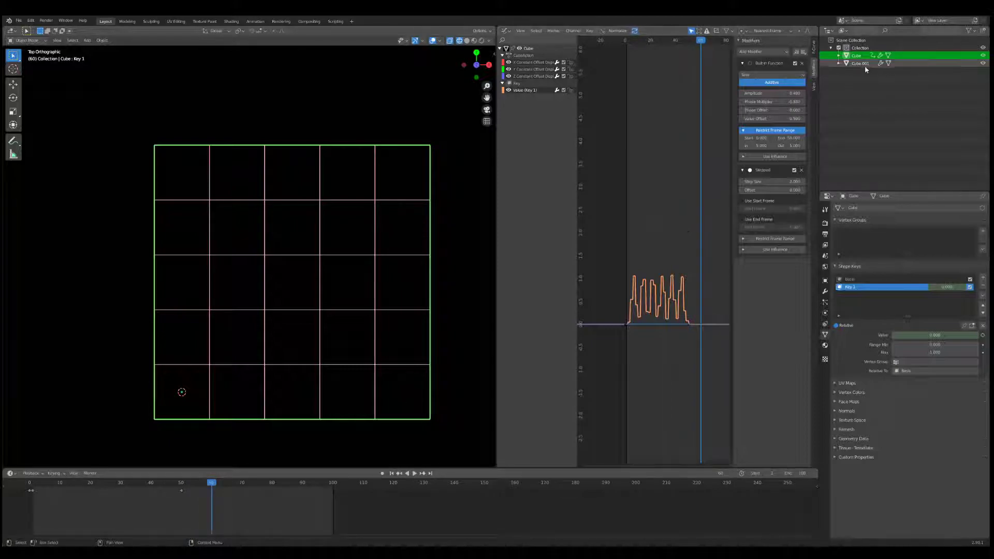
right_click(934, 337)
click(926, 342)
click(278, 483)
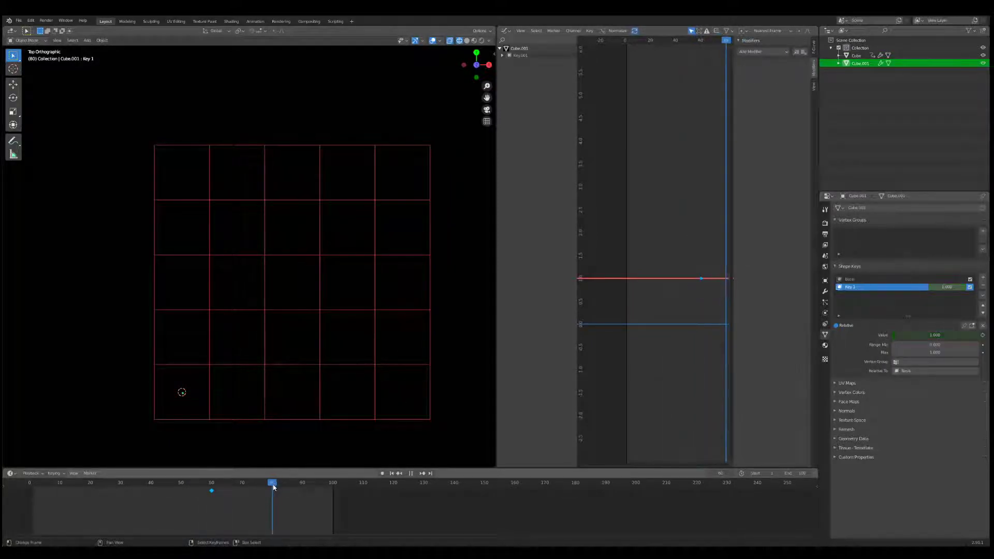
drag(944, 338, 926, 335)
right_click(926, 336)
click(925, 337)
- Play the animation from the start with nothing selected, then reselect the inner grid
key(ctrl+shift+space)
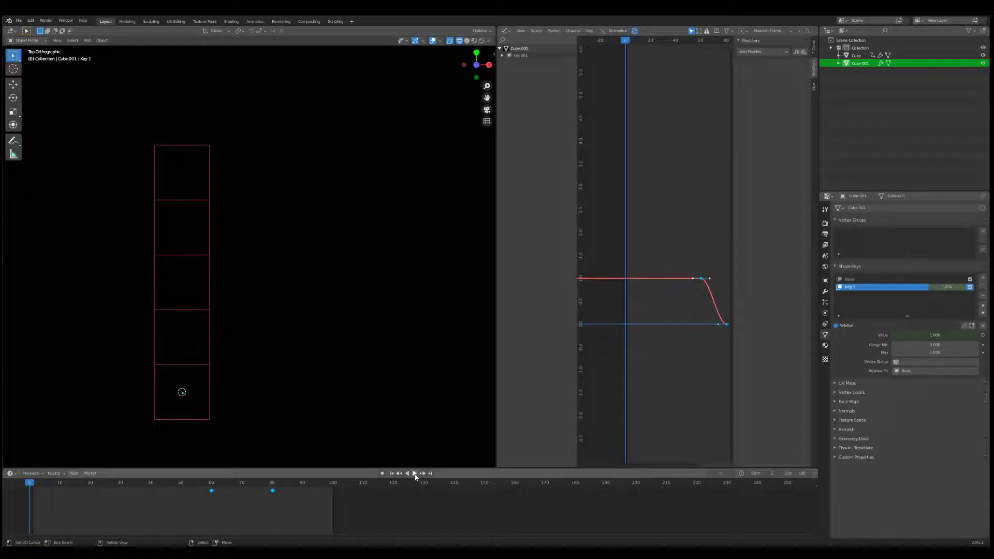
click(415, 473)
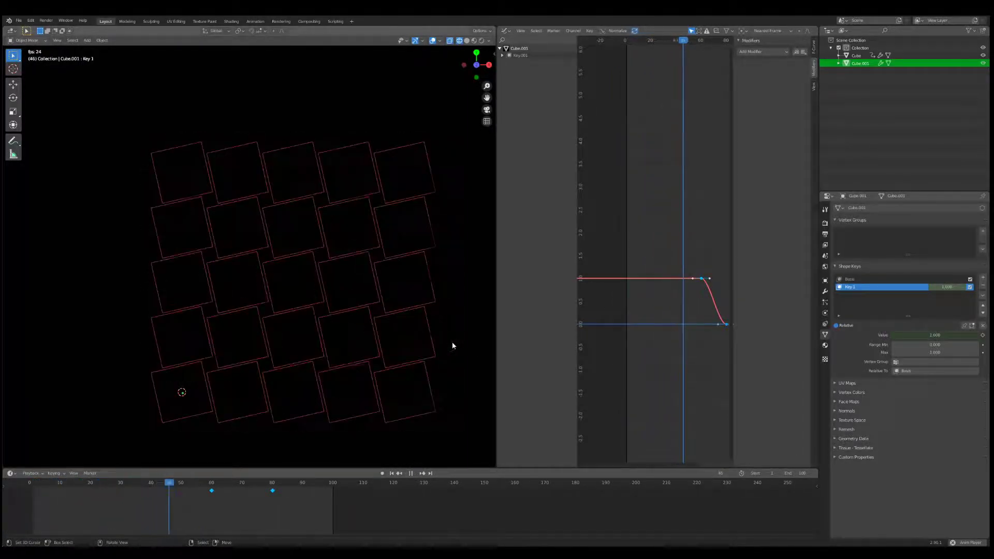
click(347, 420)
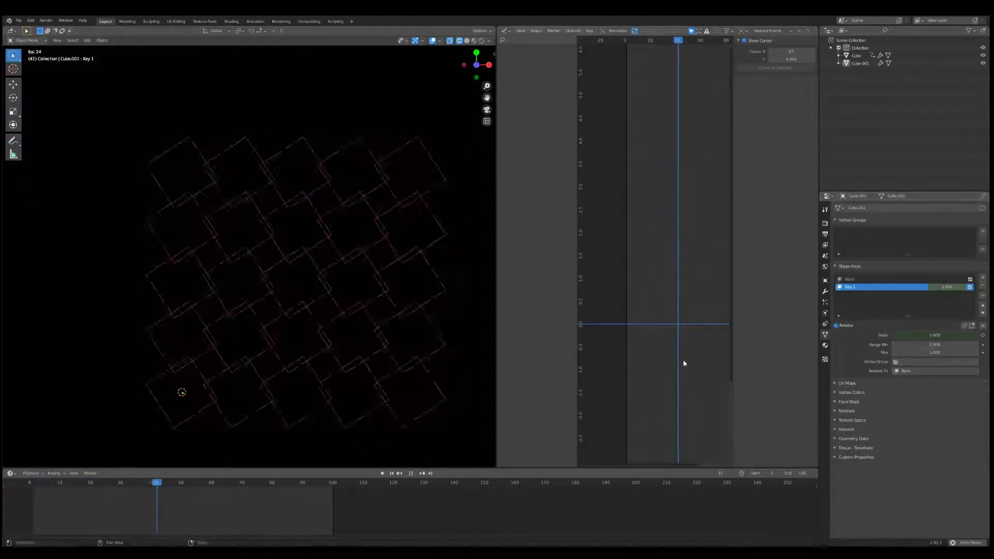
click(361, 323)
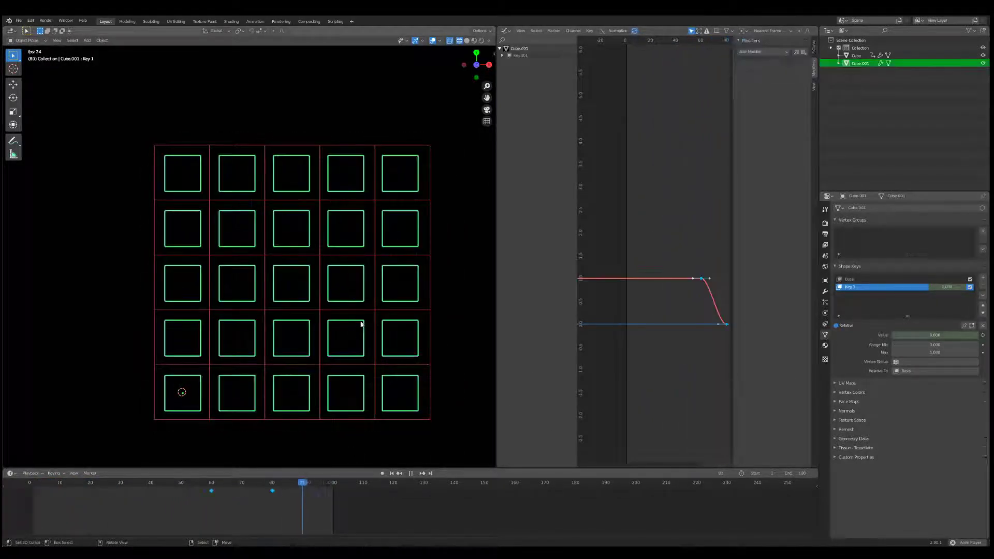
- Move the inner grid's first shape-key keyframe to frame 55 and check the scaling around frame 60
mouse_move(205, 487)
mouse_down()
mouse_move(228, 487)
mouse_move(167, 485)
mouse_move(185, 486)
mouse_move(170, 491)
mouse_move(193, 502)
mouse_up()
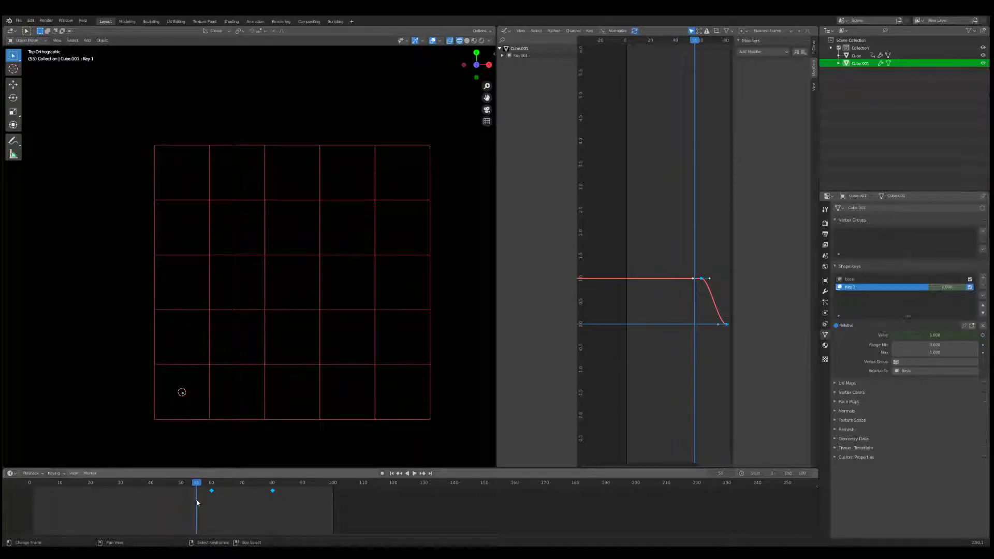
right_click(212, 492)
key(g)
click(211, 502)
key(space)
key(Escape)
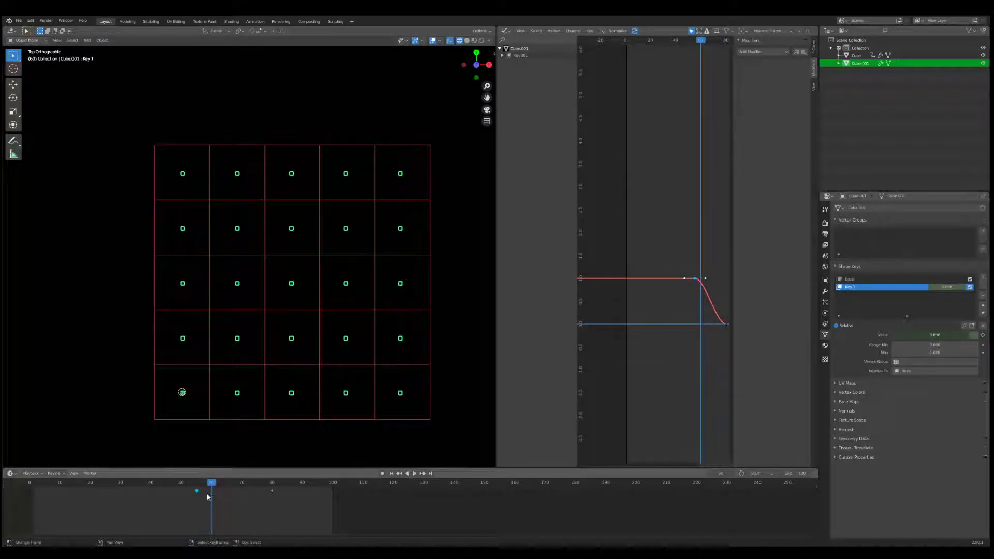
- Set that keyframe's interpolation to Elastic and play back the bouncing inner cubes
key(t)
click(195, 506)
drag(201, 490, 156, 489)
click(415, 473)
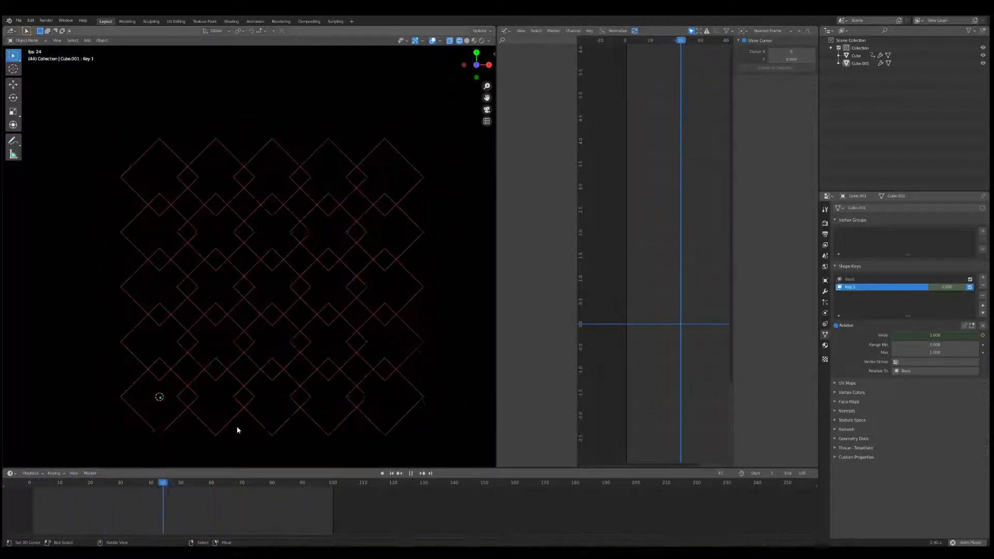
click(331, 406)
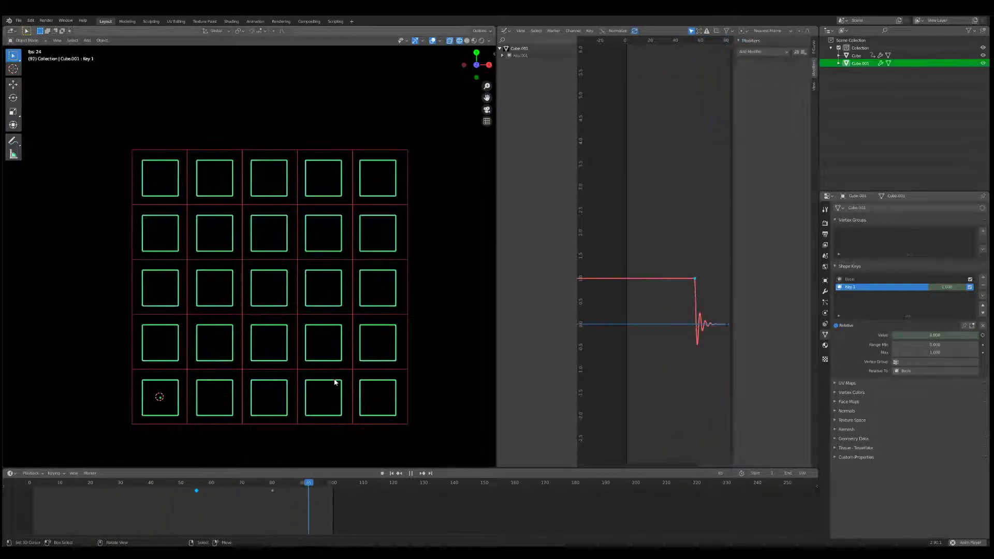
- Add a Stepped Interpolation modifier to the inner grid's Key 1 curve and view the playback with nothing selected
click(761, 51)
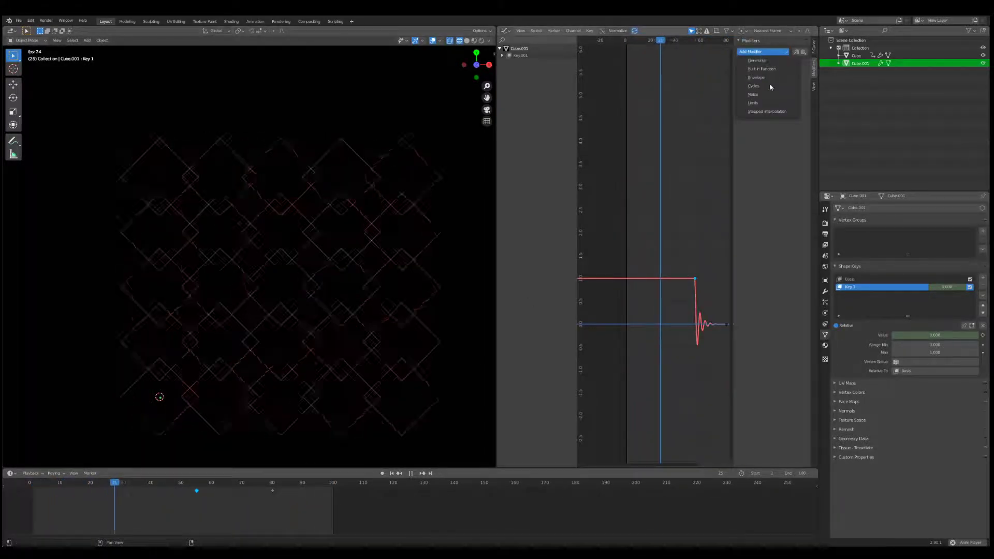
click(767, 112)
click(339, 222)
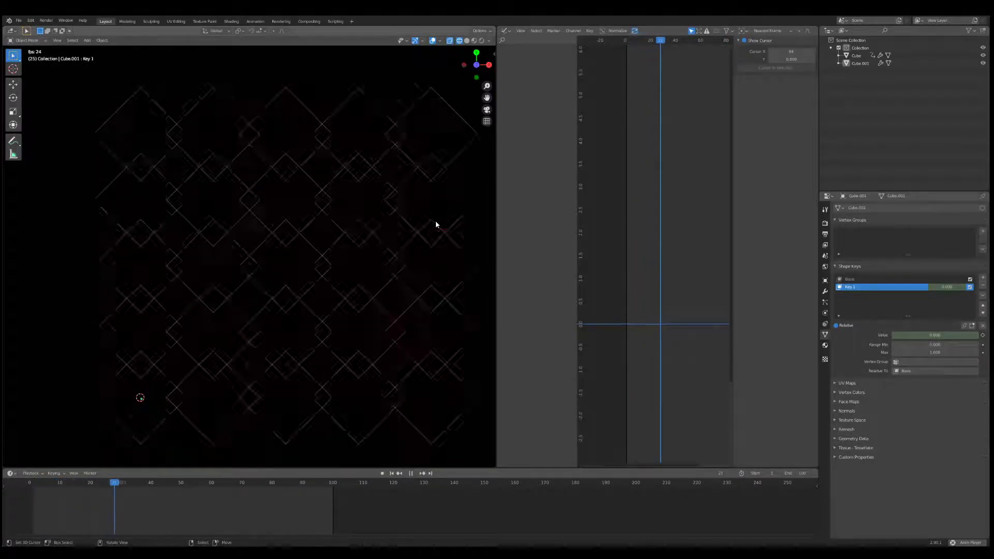
- Select the original grid and keyframe its X-Axis array count at 5 on frame 50
click(436, 224)
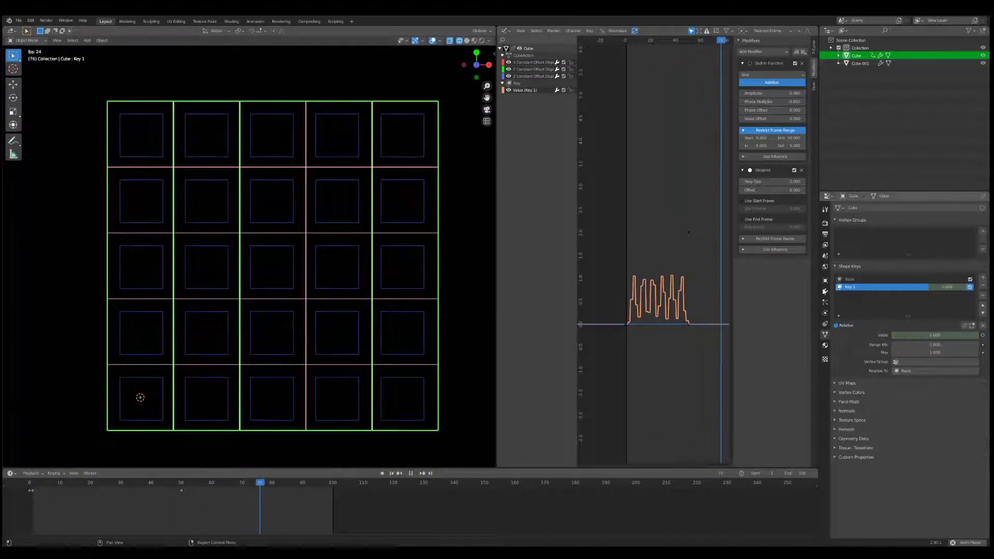
click(824, 293)
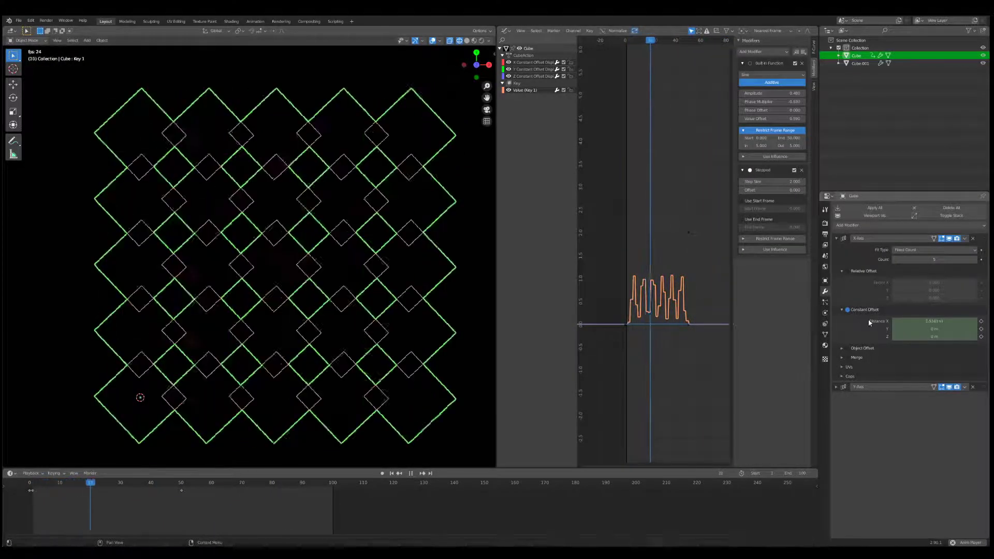
click(412, 474)
drag(234, 489, 22, 503)
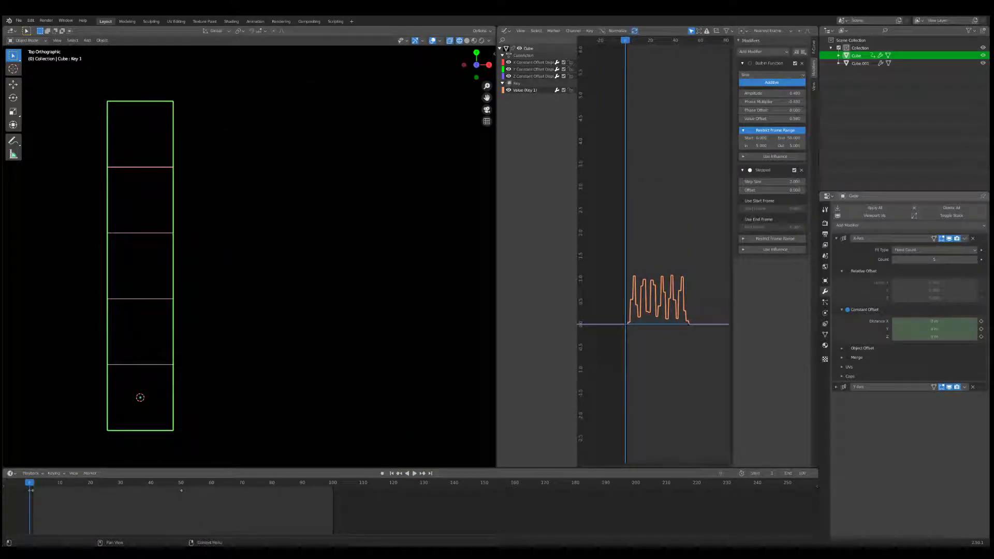
right_click(932, 261)
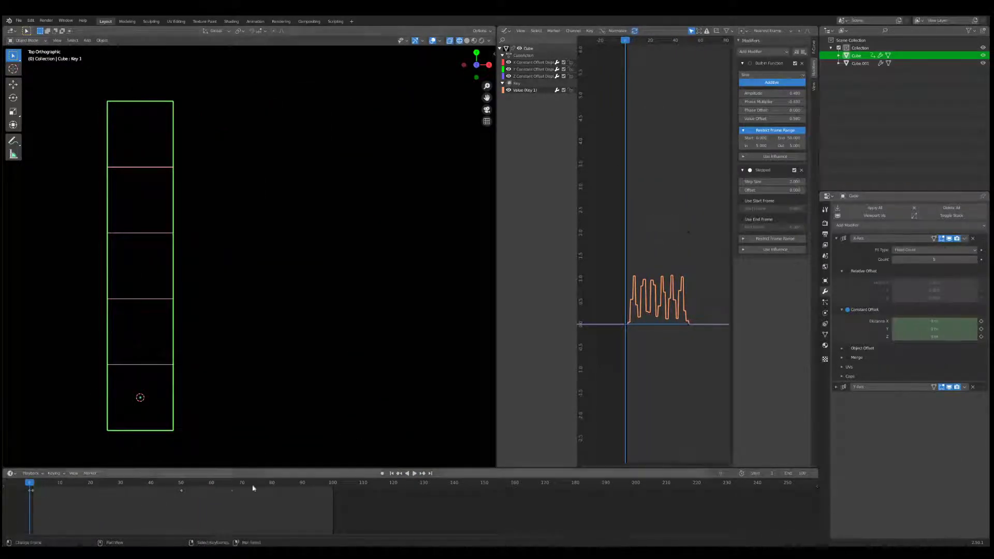
drag(178, 484, 181, 487)
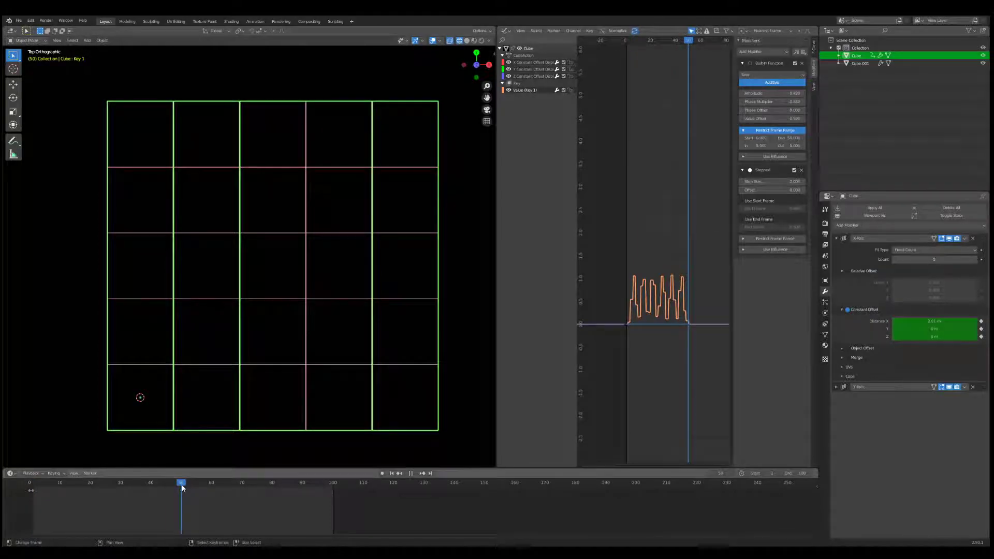
right_click(928, 260)
click(928, 260)
- Keyframe the X-Axis array count at 1 on frame 0, and shift the keyframes on frame 1 to about frame -2
drag(136, 494, 25, 498)
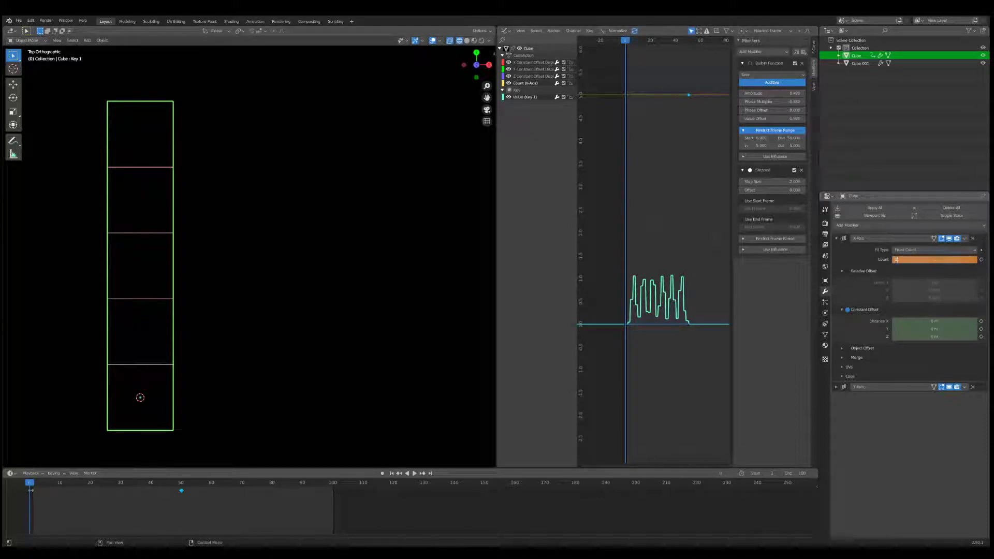
right_click(935, 258)
click(926, 257)
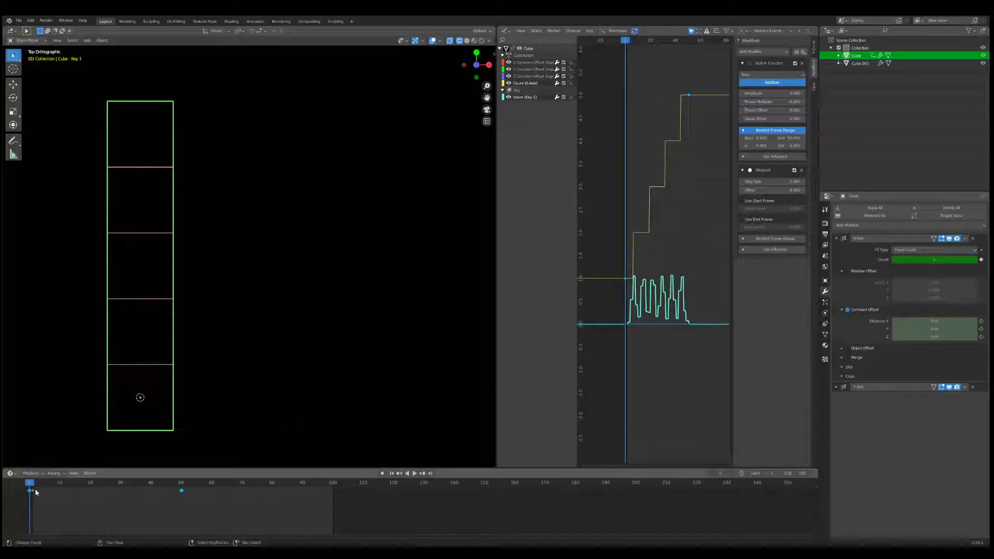
mouse_move(33, 494)
mouse_down()
mouse_move(67, 487)
mouse_move(201, 495)
mouse_move(29, 489)
mouse_up()
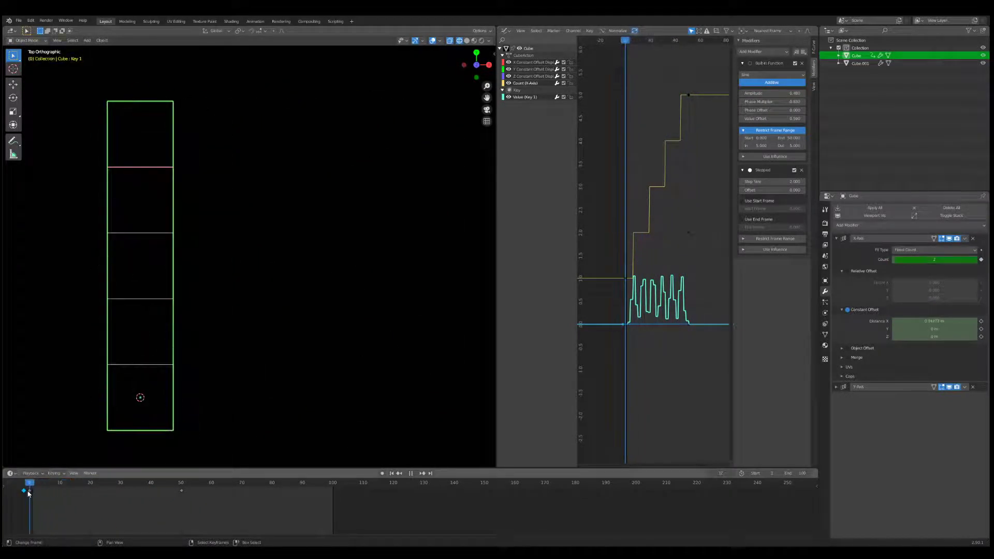
- Keyframe the Y-Axis array count at 5 on frame 50 and at 1 on frame 0
click(837, 387)
click(182, 484)
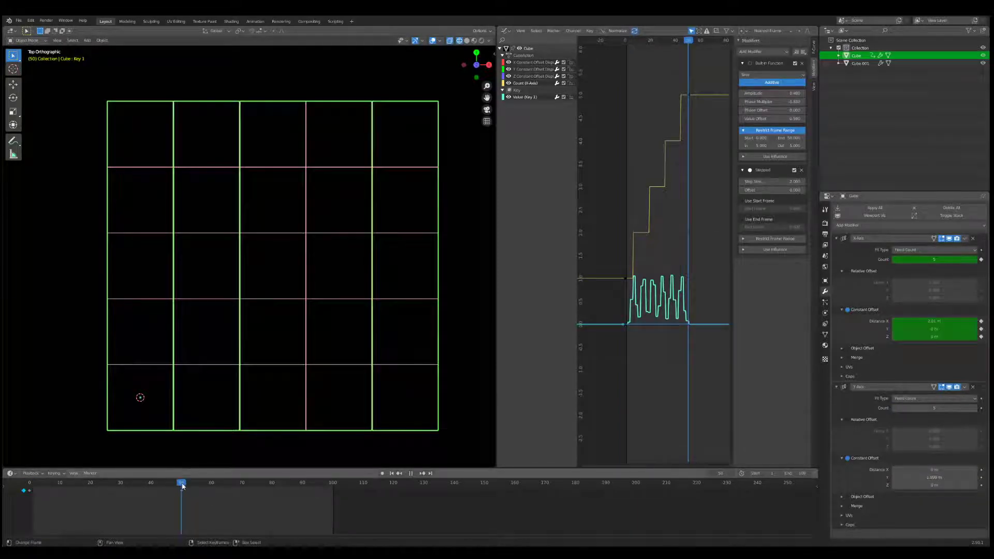
right_click(919, 408)
click(919, 409)
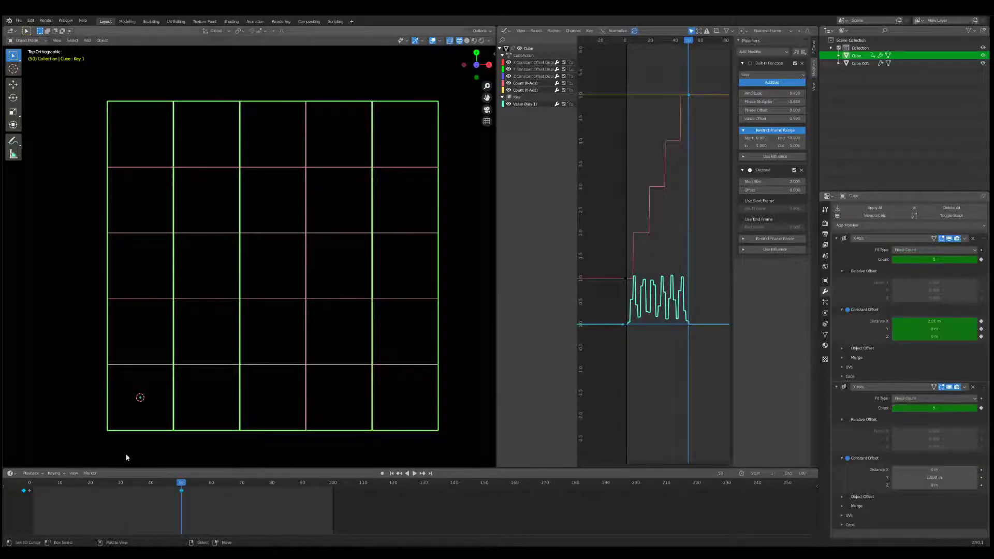
drag(69, 494, 27, 499)
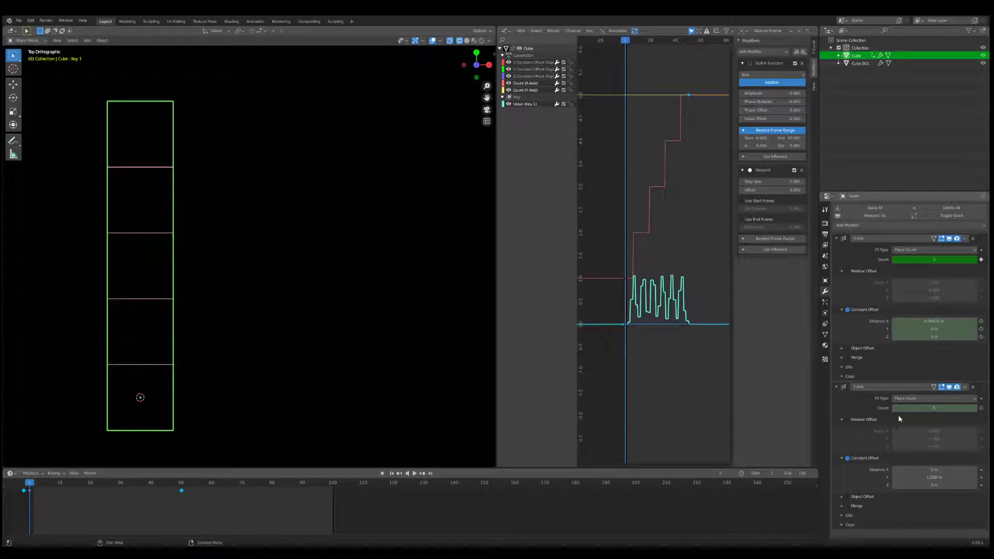
text(1)
key(Return)
right_click(936, 410)
click(935, 410)
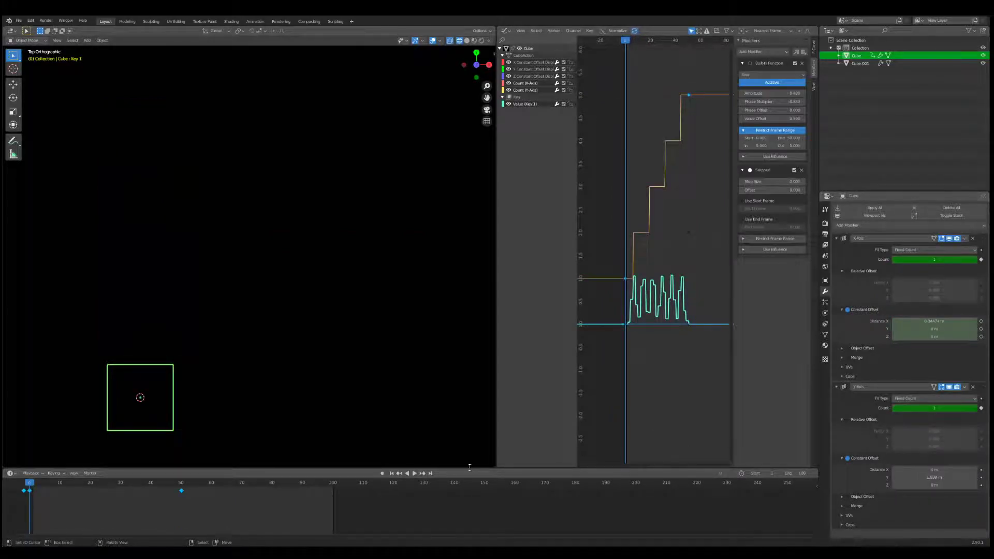
- Play back the growing grid and review the whole animation with the objects deselected
click(415, 473)
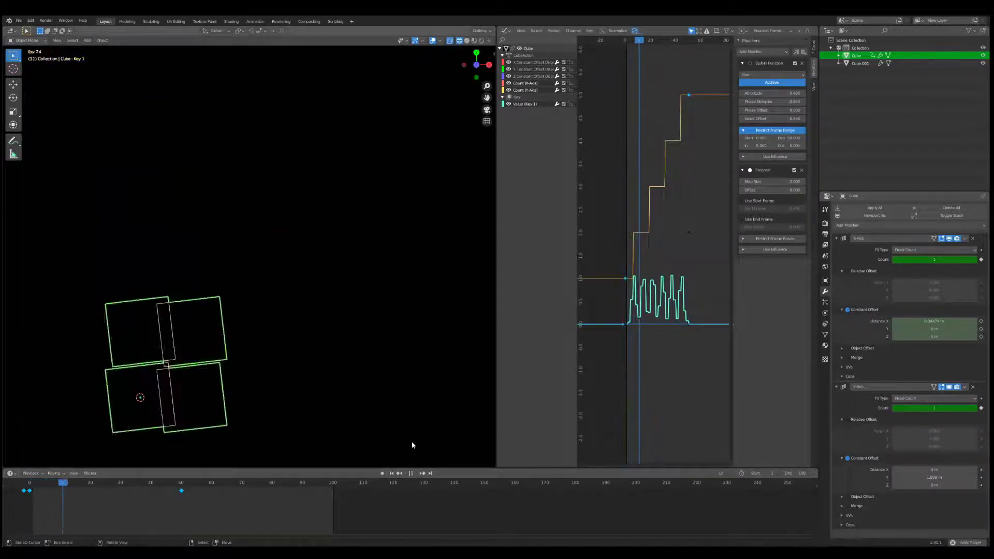
click(448, 424)
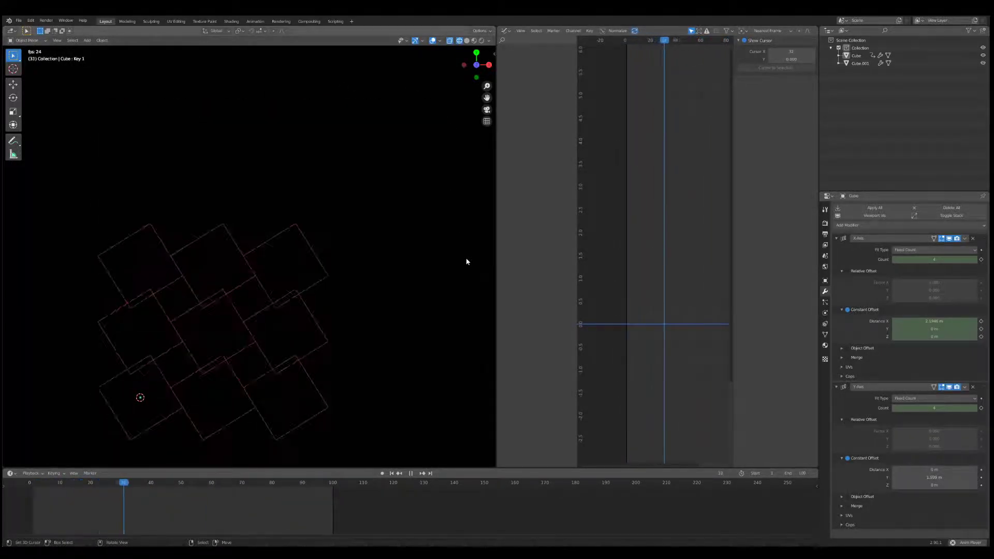
click(437, 228)
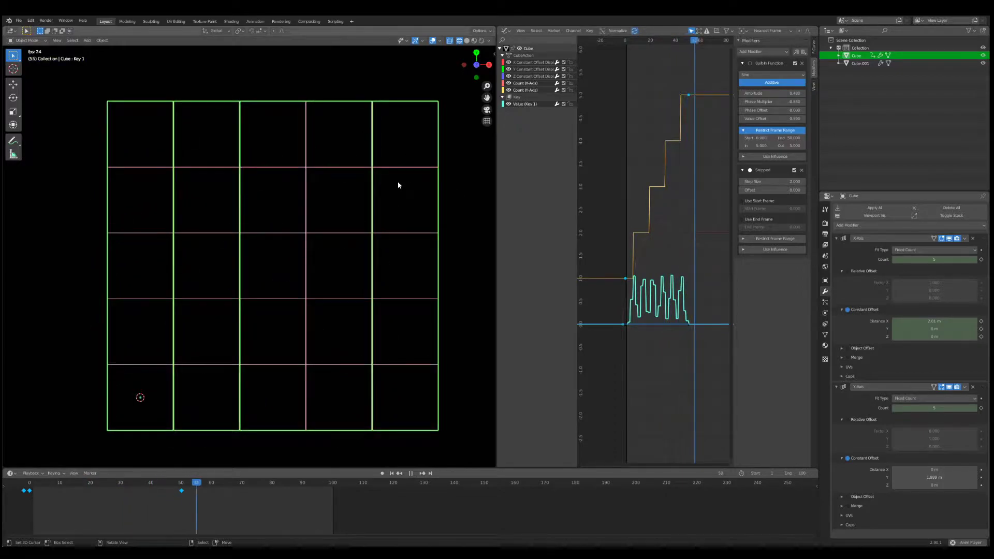
key(alt+a)
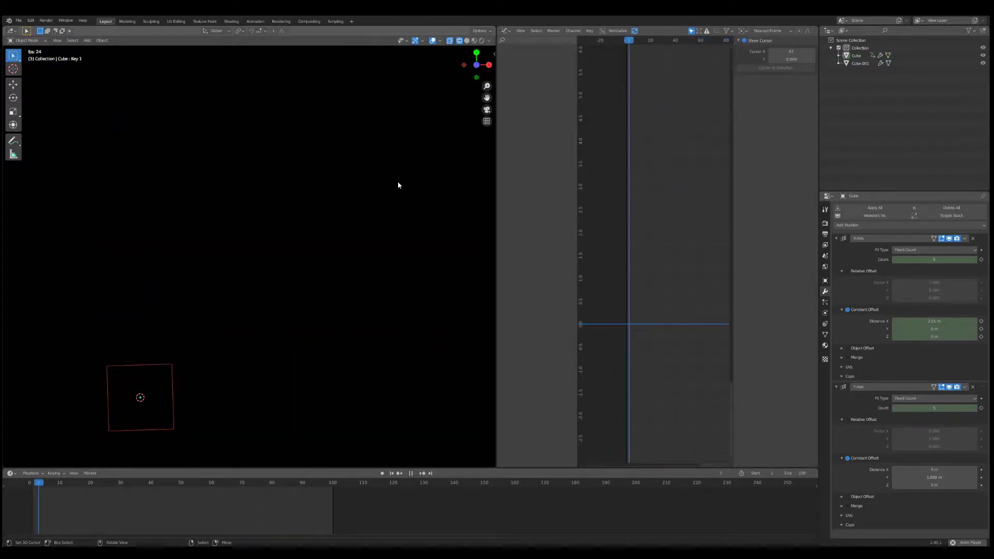